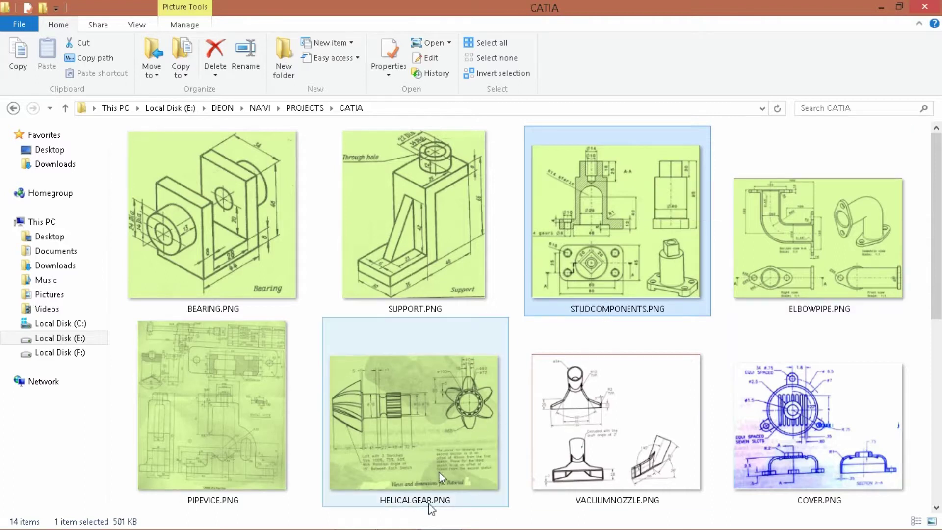
- Switch to CATIA, create a new Mechanical Design part named Part1 with hybrid design enabled, and open a sketch on the yz plane
{"action": "scroll", "coordinate": [432, 500], "scroll_direction": "down", "scroll_amount": 3}
{"action": "left_click", "coordinate": [343, 516]}
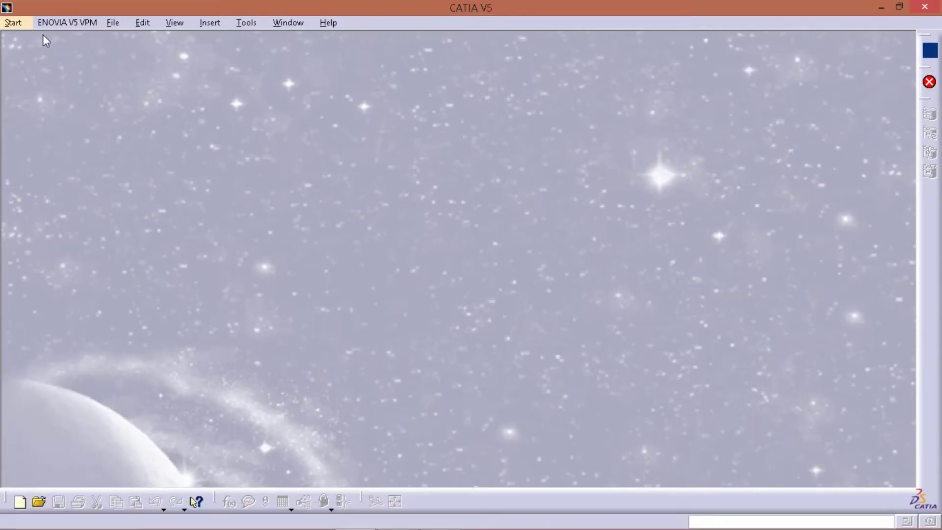
{"action": "left_click", "coordinate": [19, 23]}
{"action": "left_click", "coordinate": [68, 58]}
{"action": "left_click", "coordinate": [248, 58]}
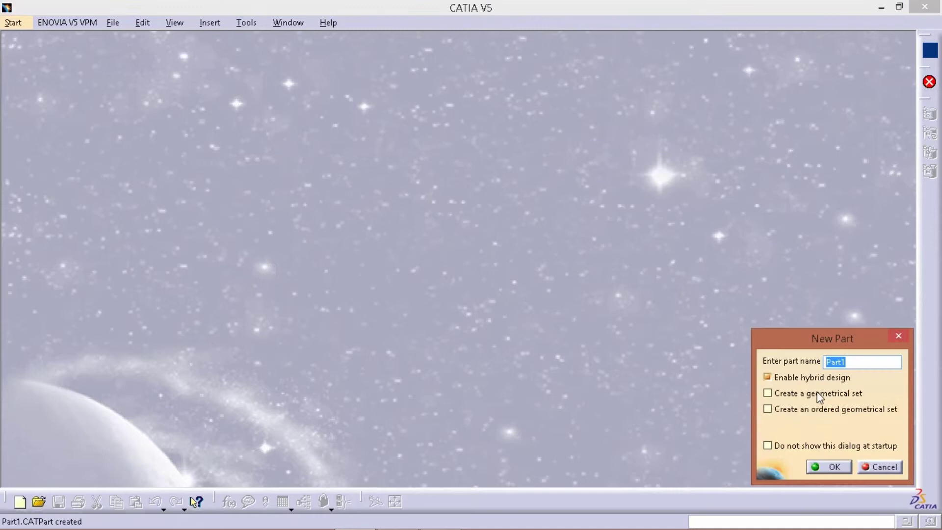
{"action": "left_click", "coordinate": [816, 467]}
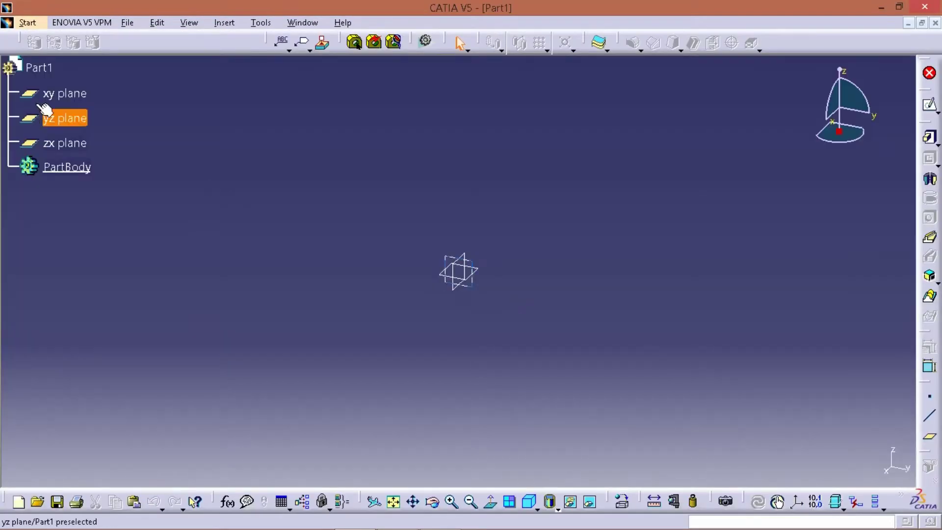
{"action": "left_click", "coordinate": [63, 117]}
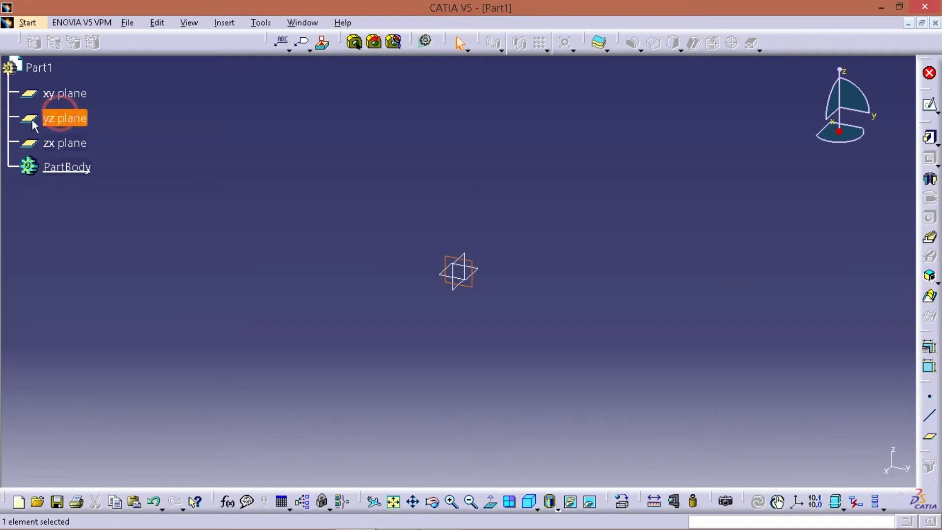
{"action": "left_click", "coordinate": [929, 104]}
- Switch to the CATIA project folder and open the STUDCOMPONENTS.PNG drawing in Paint
{"action": "key", "text": "alt+Tab"}
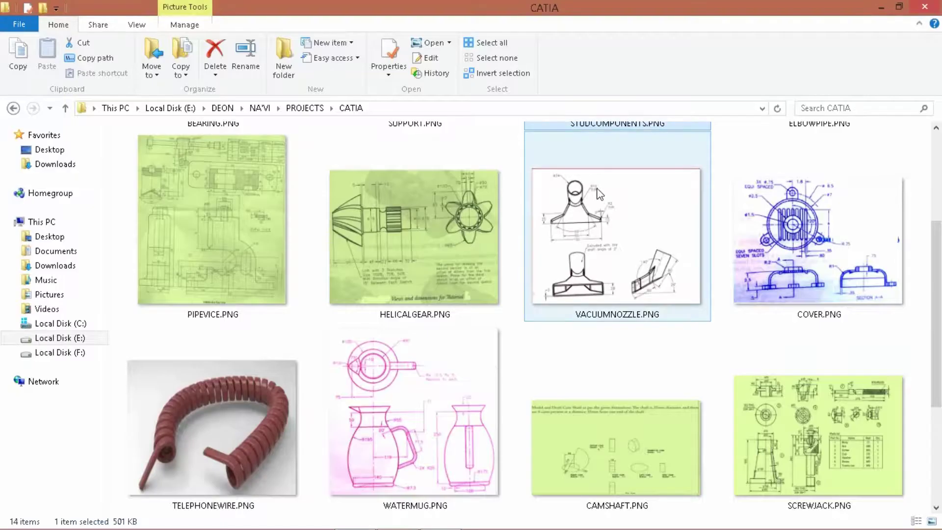
{"action": "scroll", "coordinate": [535, 184], "scroll_direction": "up", "scroll_amount": 2}
{"action": "double_click", "coordinate": [594, 201]}
{"action": "right_click", "coordinate": [593, 201]}
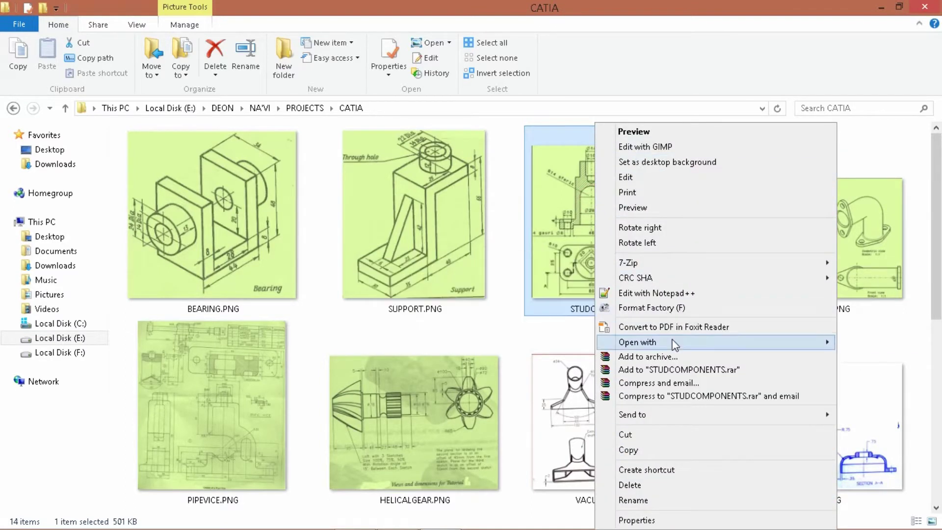
{"action": "mouse_move", "coordinate": [719, 343]}
{"action": "left_click", "coordinate": [504, 369]}
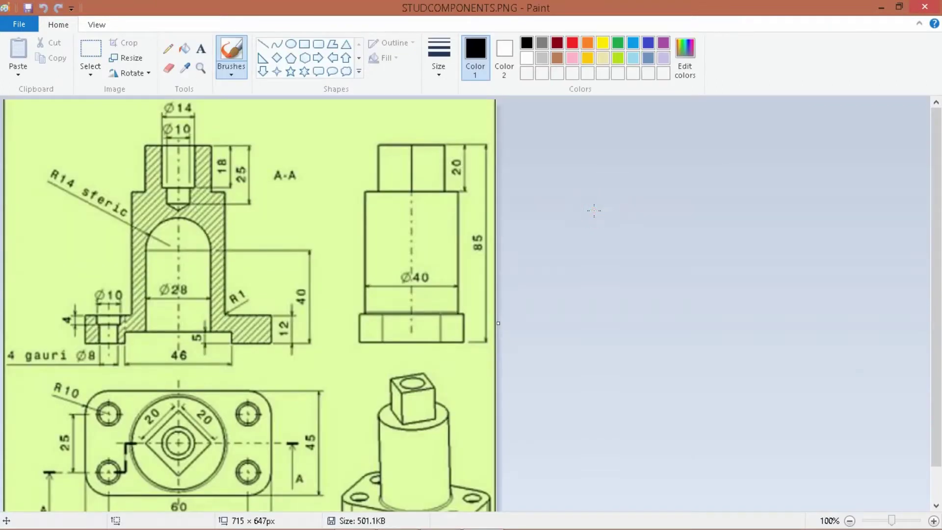
{"action": "key", "text": "alt+Tab"}
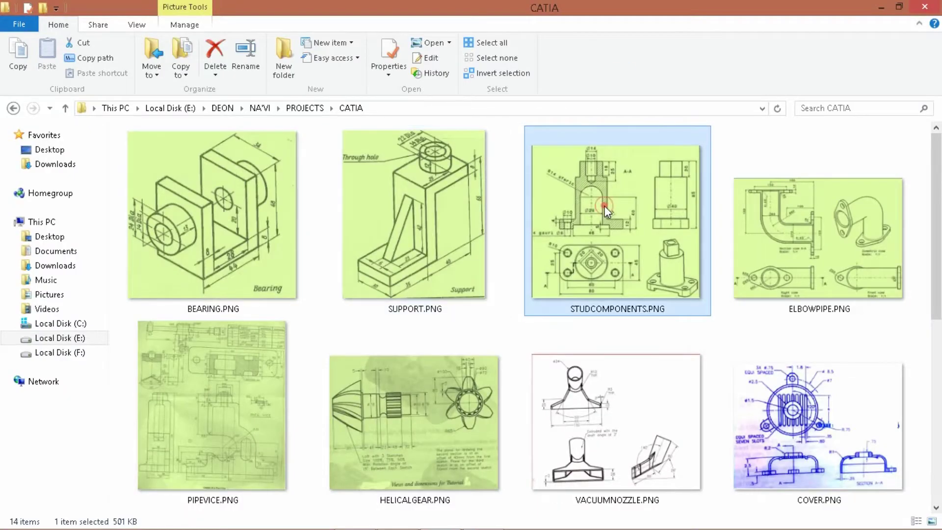
{"action": "double_click", "coordinate": [604, 205]}
{"action": "key", "text": "super+Left"}
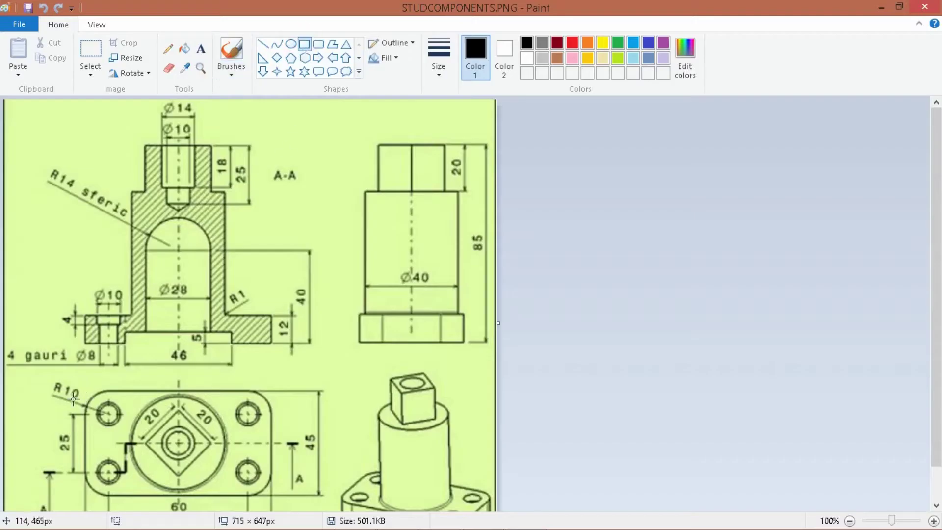
{"action": "left_click_drag", "start_coordinate": [71, 385], "coordinate": [288, 507]}
{"action": "left_click", "coordinate": [230, 49]}
{"action": "key", "text": "ctrl+z"}
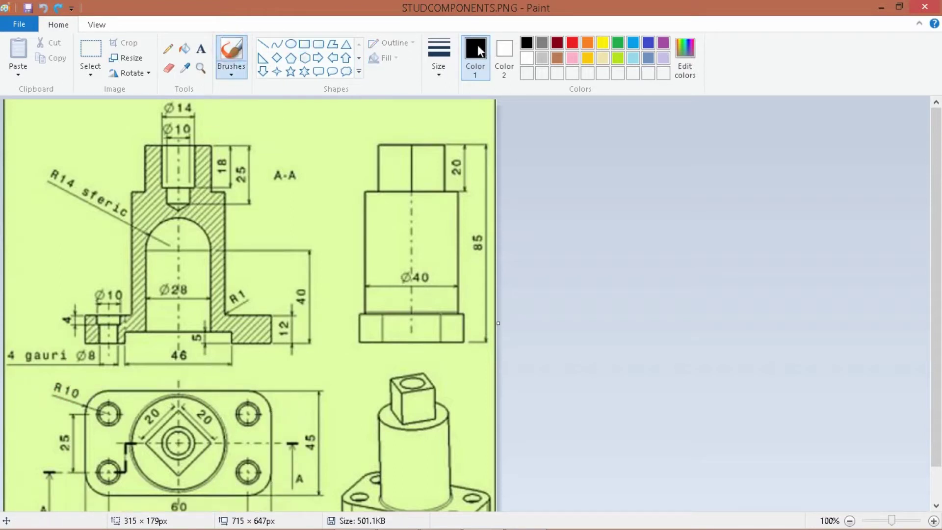
{"action": "mouse_move", "coordinate": [81, 316]}
{"action": "left_mouse_down"}
{"action": "mouse_move", "coordinate": [81, 344]}
{"action": "mouse_move", "coordinate": [128, 351]}
{"action": "mouse_move", "coordinate": [123, 330]}
{"action": "mouse_move", "coordinate": [269, 348]}
{"action": "left_mouse_up"}
{"action": "mouse_move", "coordinate": [256, 301]}
{"action": "left_mouse_down"}
{"action": "mouse_move", "coordinate": [92, 303]}
{"action": "mouse_move", "coordinate": [92, 342]}
{"action": "left_mouse_up"}
{"action": "key", "text": "ctrl+z"}
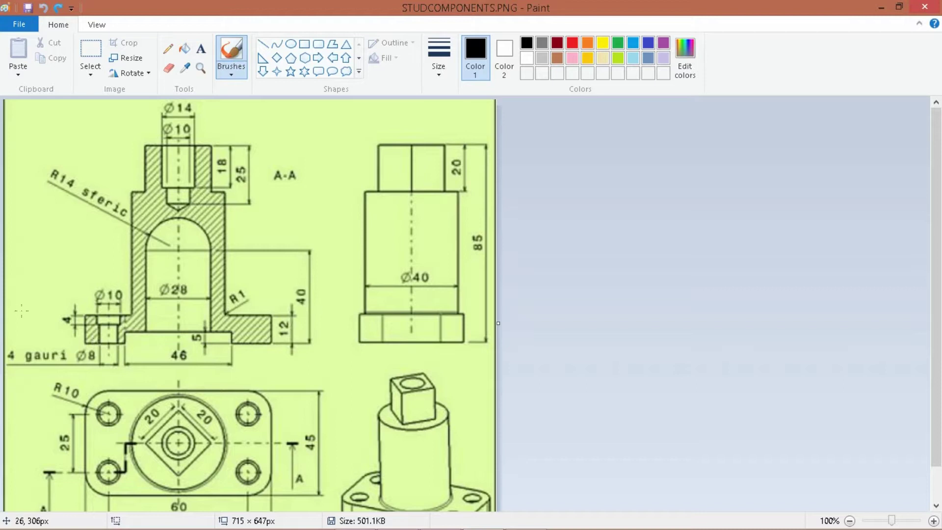
- Mark the width of the base's left foot with brush strokes below the section view
{"action": "scroll", "coordinate": [285, 363], "scroll_direction": "down", "scroll_amount": 2}
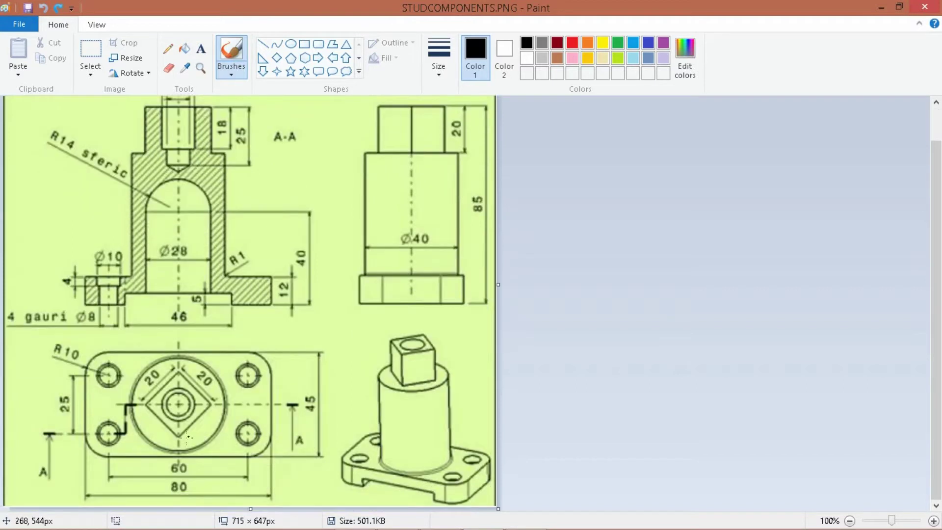
{"action": "mouse_move", "coordinate": [83, 293]}
{"action": "left_mouse_down"}
{"action": "mouse_move", "coordinate": [87, 321]}
{"action": "mouse_move", "coordinate": [87, 306]}
{"action": "mouse_move", "coordinate": [124, 318]}
{"action": "left_mouse_up"}
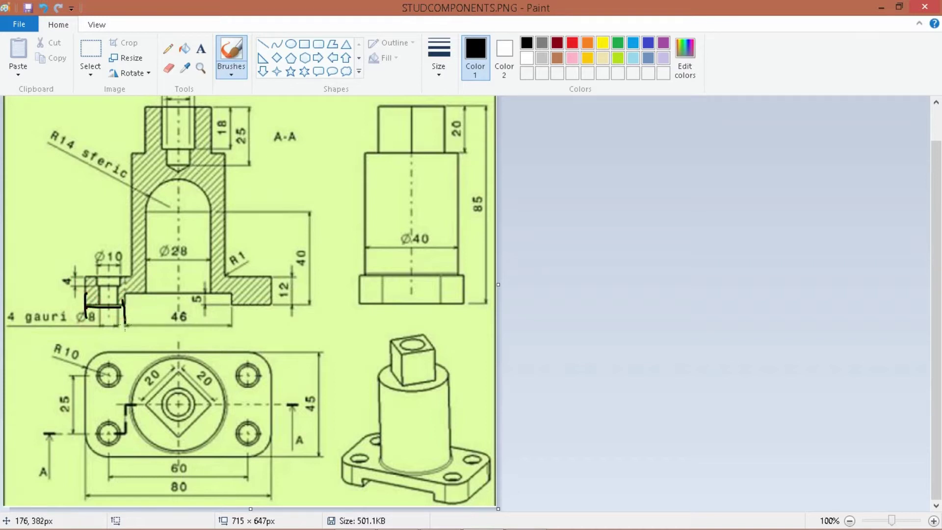
- Search Windows for "calculator" and open the Calculator over the drawing
{"action": "key", "text": "alt+Tab"}
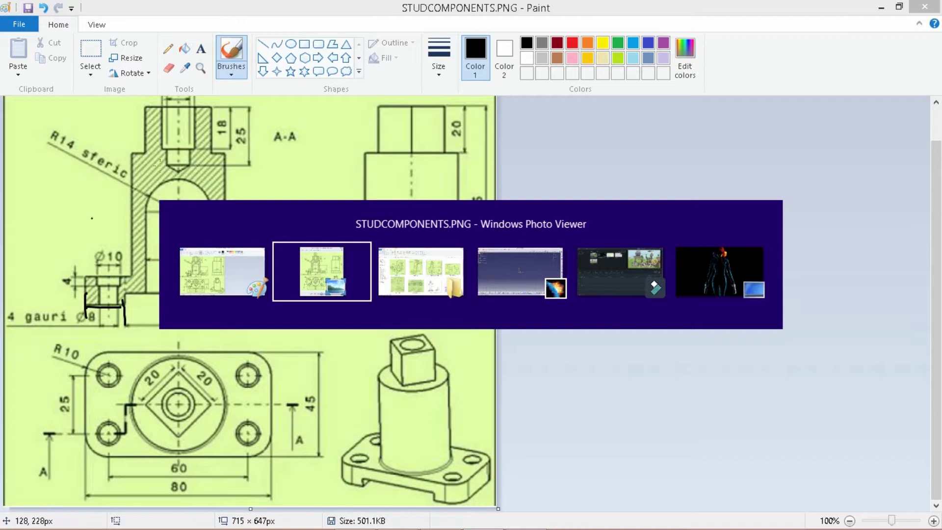
{"action": "left_click", "coordinate": [263, 269]}
{"action": "key", "text": "super"}
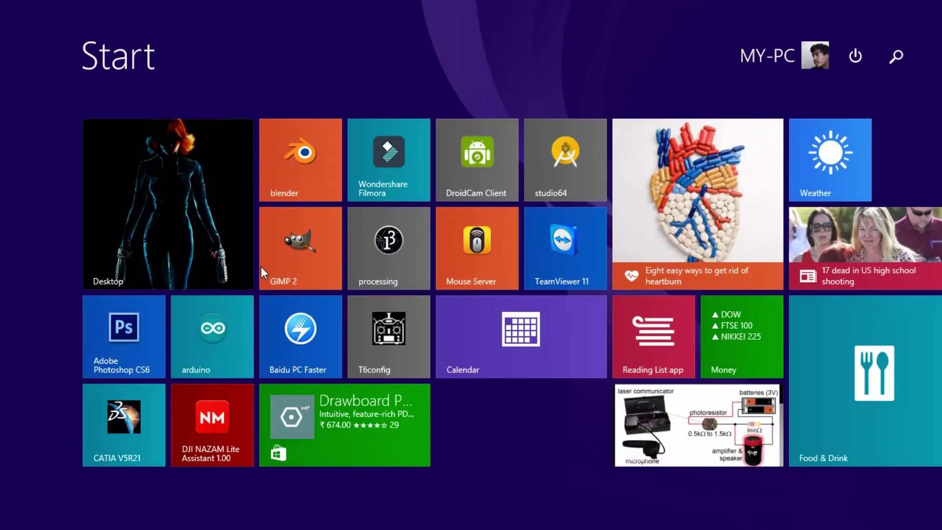
{"action": "key", "text": "super+s"}
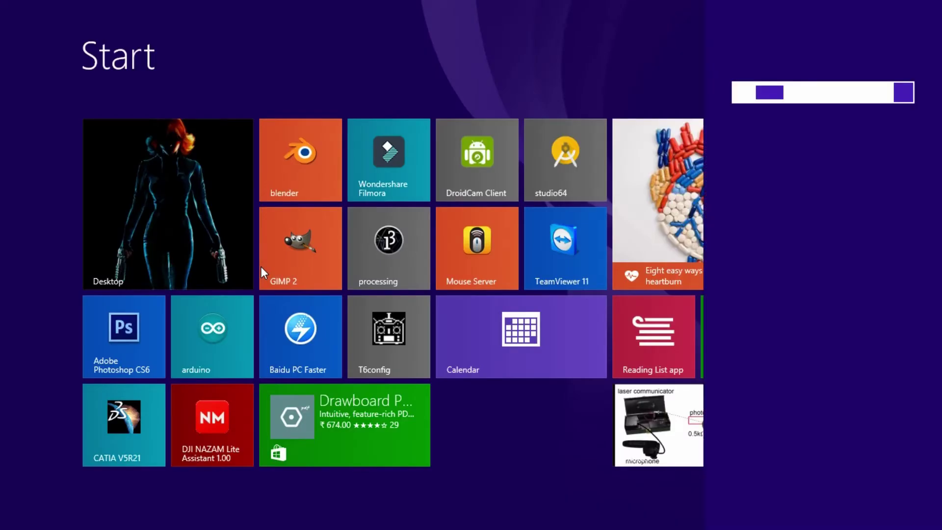
{"action": "type", "text": "c"}
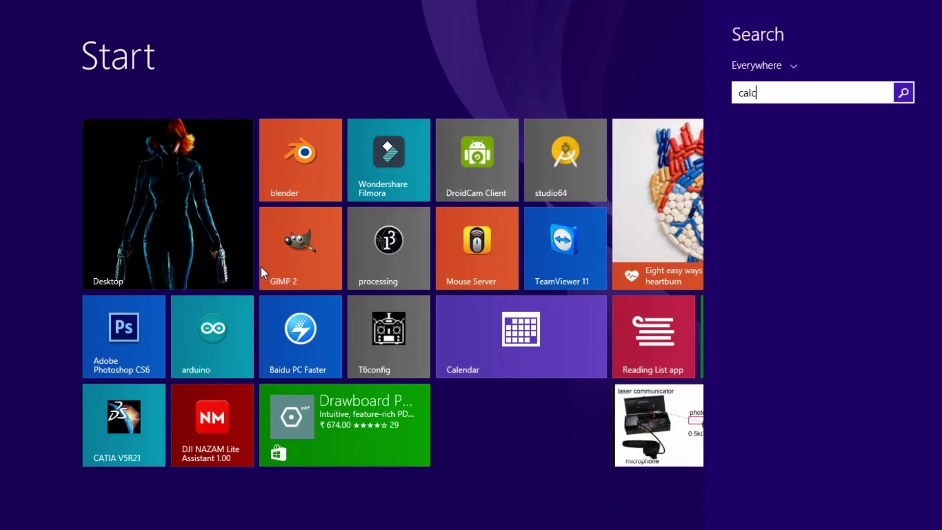
{"action": "type", "text": "aljulator"}
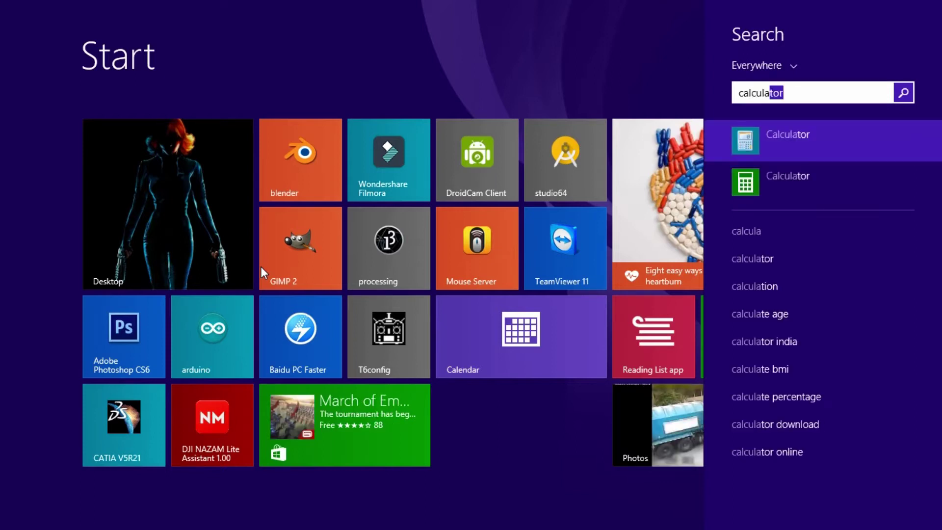
{"action": "key", "text": "Return"}
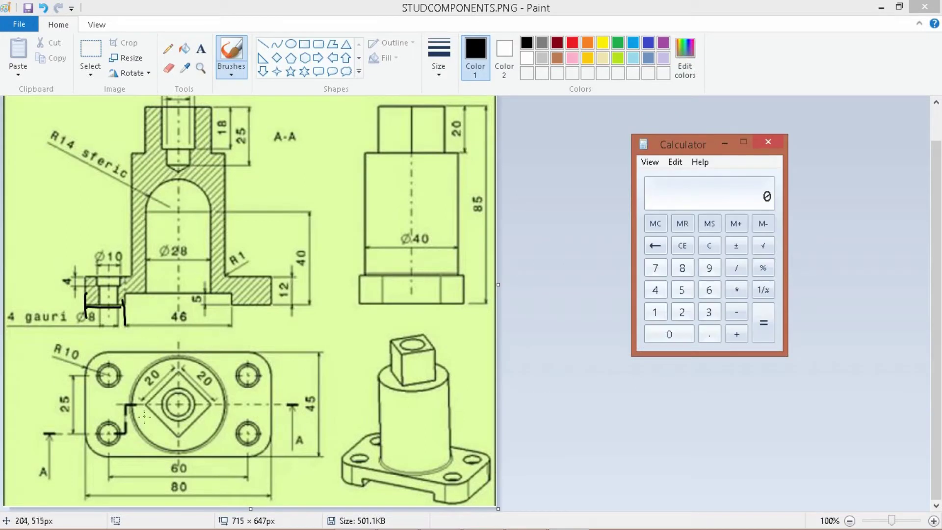
- Circle the overall base width of 80 and the recess width of 46 on the drawing
{"action": "left_click", "coordinate": [148, 396]}
{"action": "left_click_drag", "start_coordinate": [173, 475], "coordinate": [180, 480]}
{"action": "mouse_move", "coordinate": [181, 307]}
{"action": "left_mouse_down"}
{"action": "mouse_move", "coordinate": [159, 313]}
{"action": "mouse_move", "coordinate": [182, 337]}
{"action": "mouse_move", "coordinate": [183, 309]}
{"action": "left_mouse_up"}
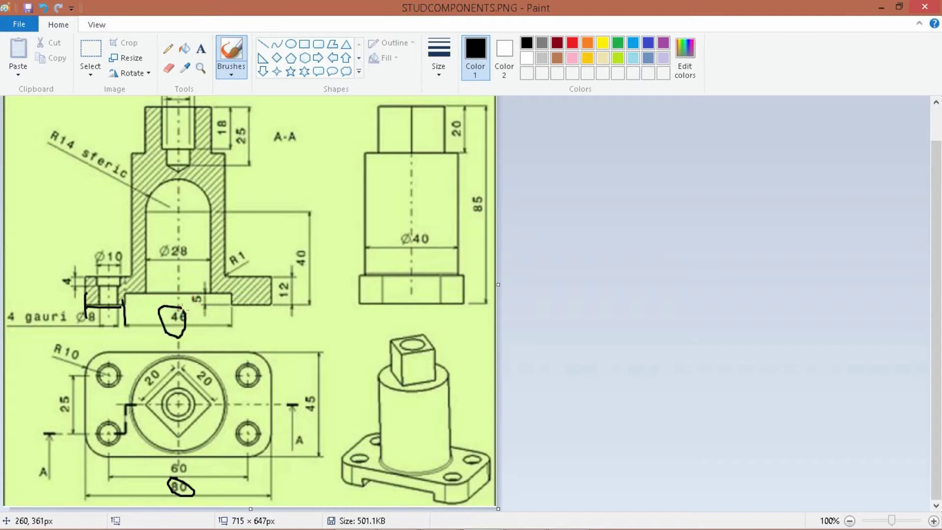
- Calculate the foot width as 80 minus 46 divided by 2, and write 17 below the left foot on the drawing
{"action": "key", "text": "alt+Tab"}
{"action": "left_click", "coordinate": [677, 187]}
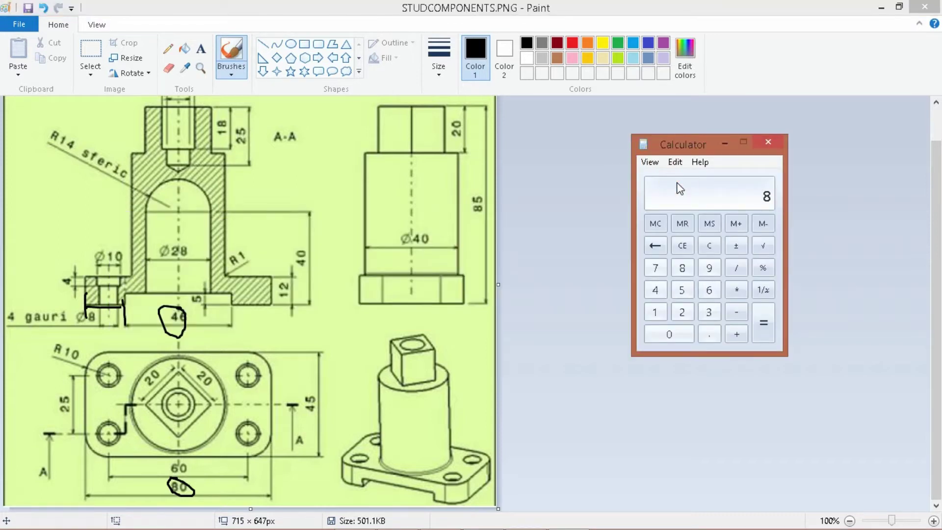
{"action": "key", "text": "Return"}
{"action": "key", "text": "Return"}
{"action": "type", "text": "8046"}
{"action": "key", "text": "Return"}
{"action": "type", "text": "2"}
{"action": "key", "text": "Return"}
{"action": "left_click", "coordinate": [103, 318]}
{"action": "mouse_move", "coordinate": [102, 318]}
{"action": "left_mouse_down"}
{"action": "mouse_move", "coordinate": [114, 338]}
{"action": "mouse_move", "coordinate": [123, 334]}
{"action": "left_mouse_up"}
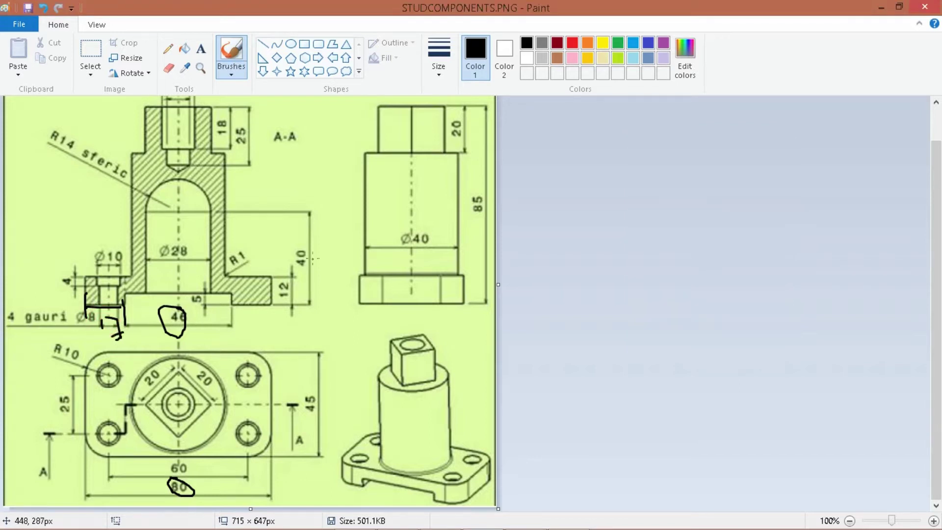
- Switch to CATIA and start a profile at about H -110, V 10 mm with a 12 mm vertical line running downward
{"action": "key", "text": "alt+Tab"}
{"action": "key", "text": "Tab"}
{"action": "key", "text": "Tab"}
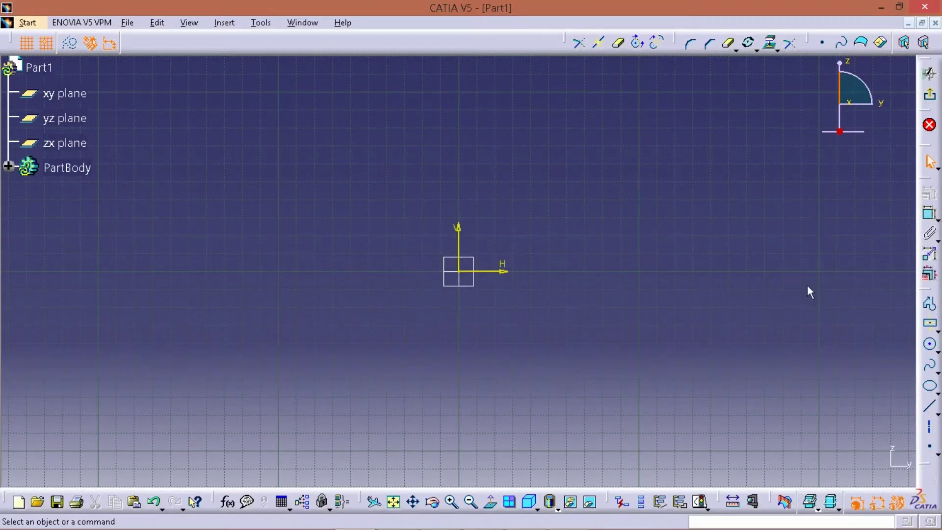
{"action": "left_click", "coordinate": [928, 304]}
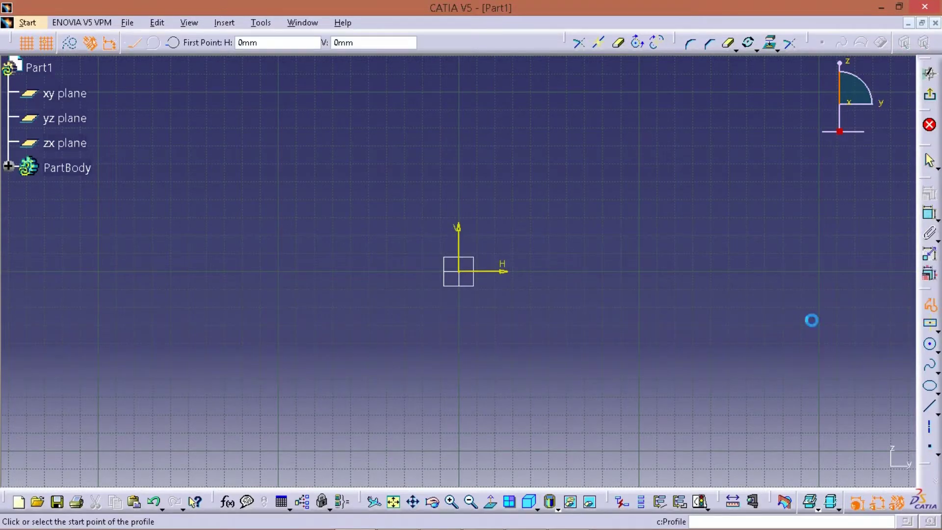
{"action": "left_click", "coordinate": [259, 247]}
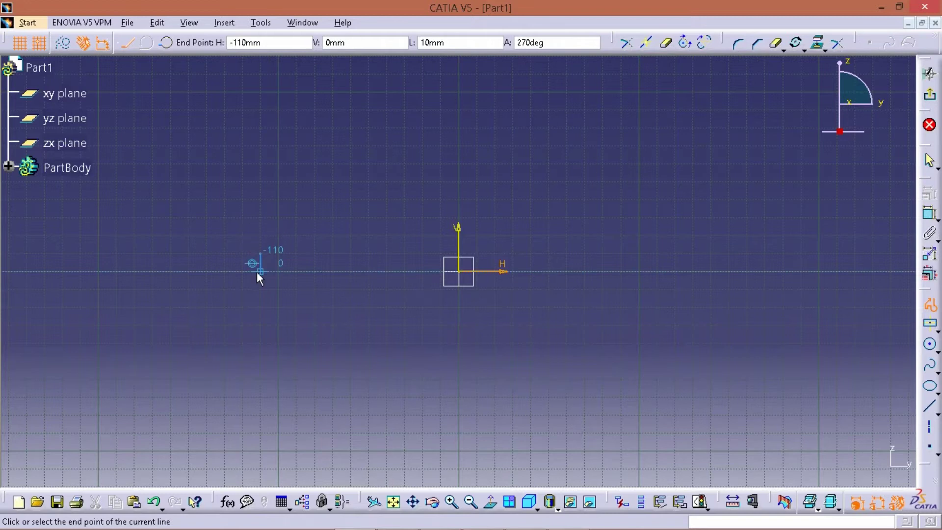
{"action": "key", "text": "Tab"}
{"action": "key", "text": "Tab"}
{"action": "type", "text": "12"}
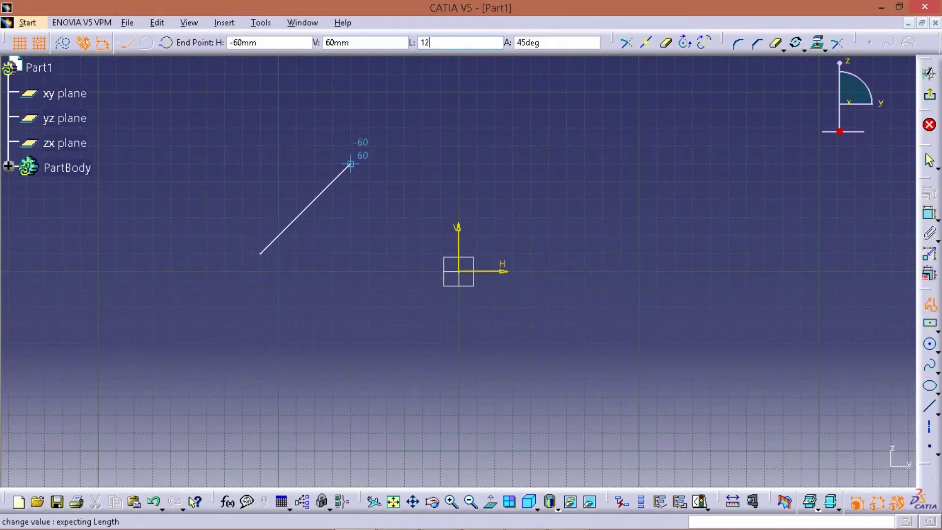
{"action": "key", "text": "Return"}
{"action": "left_click", "coordinate": [263, 317]}
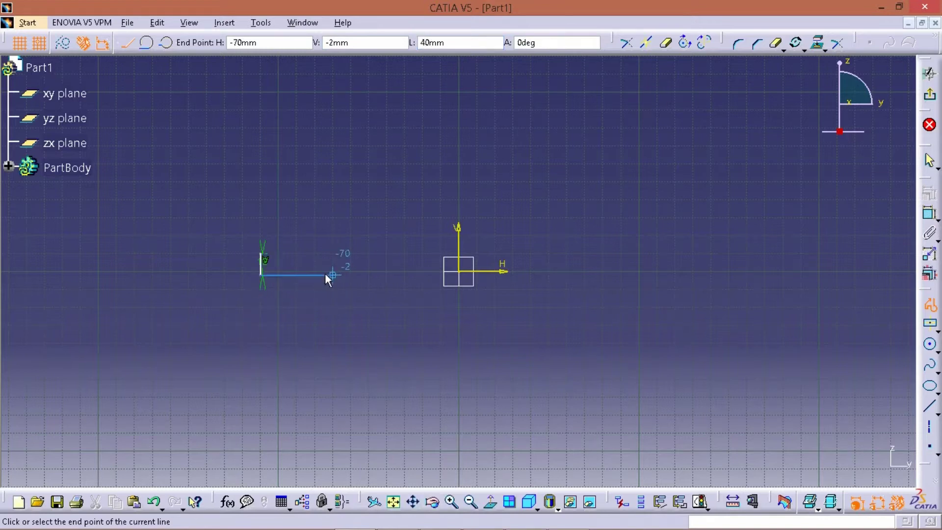
- Continue the profile with a 17 mm horizontal line for the left foot and a 5 mm vertical line up to the recess
{"action": "left_click", "coordinate": [441, 43]}
{"action": "type", "text": "17"}
{"action": "key", "text": "Return"}
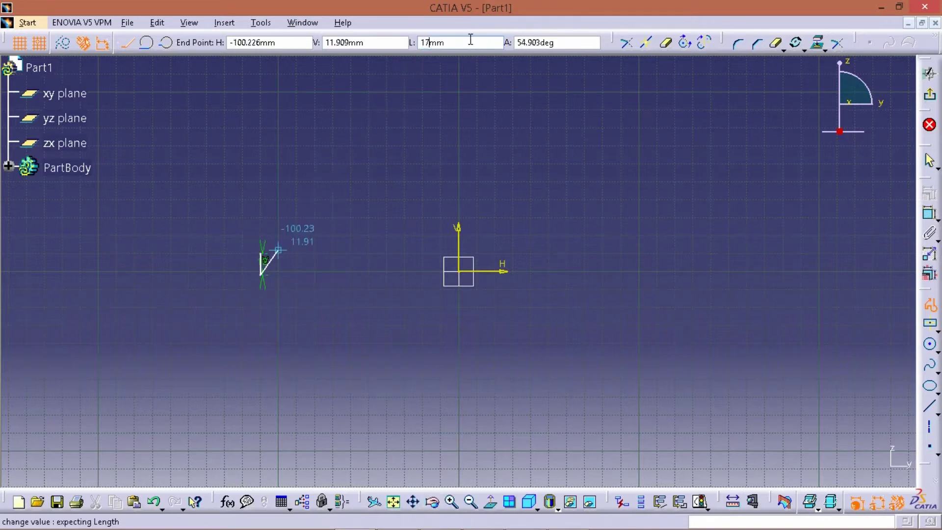
{"action": "left_click", "coordinate": [352, 276]}
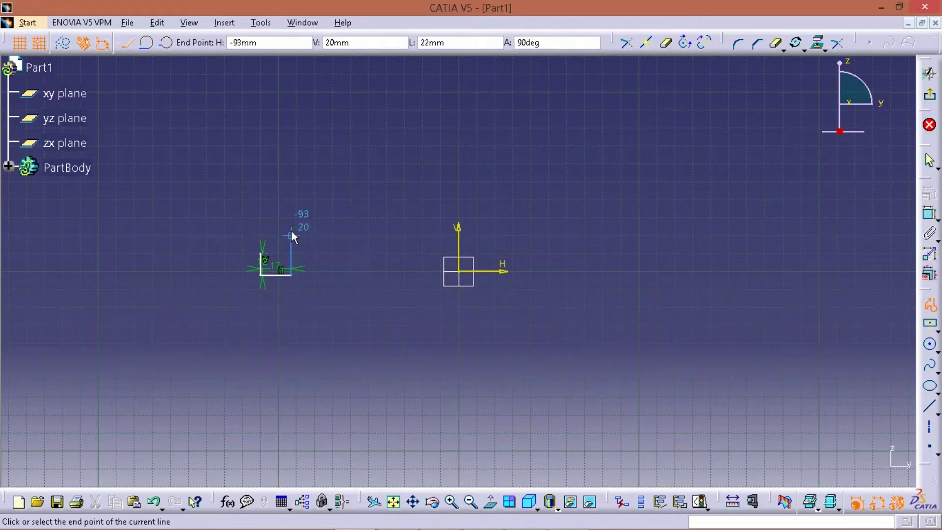
{"action": "left_click", "coordinate": [469, 39]}
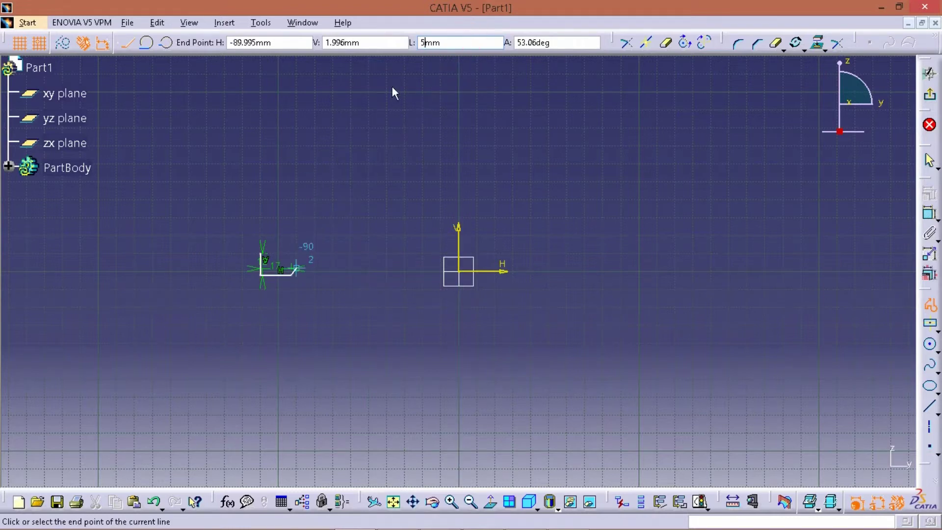
{"action": "left_click", "coordinate": [296, 259]}
- Add the 46 mm horizontal recess edge and a 5 mm vertical line down to the level of the left foot's bottom
{"action": "key", "text": "Tab"}
{"action": "key", "text": "Tab"}
{"action": "key", "text": "Tab"}
{"action": "type", "text": "46"}
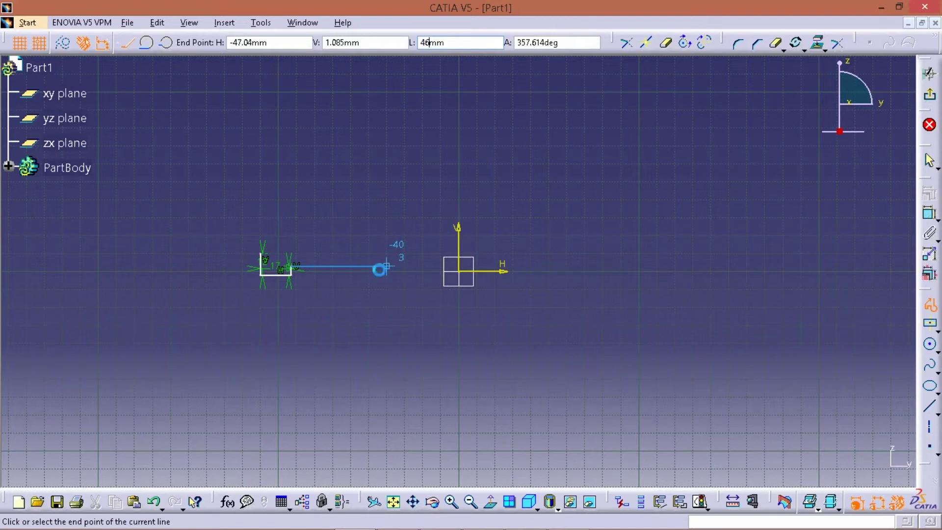
{"action": "key", "text": "Return"}
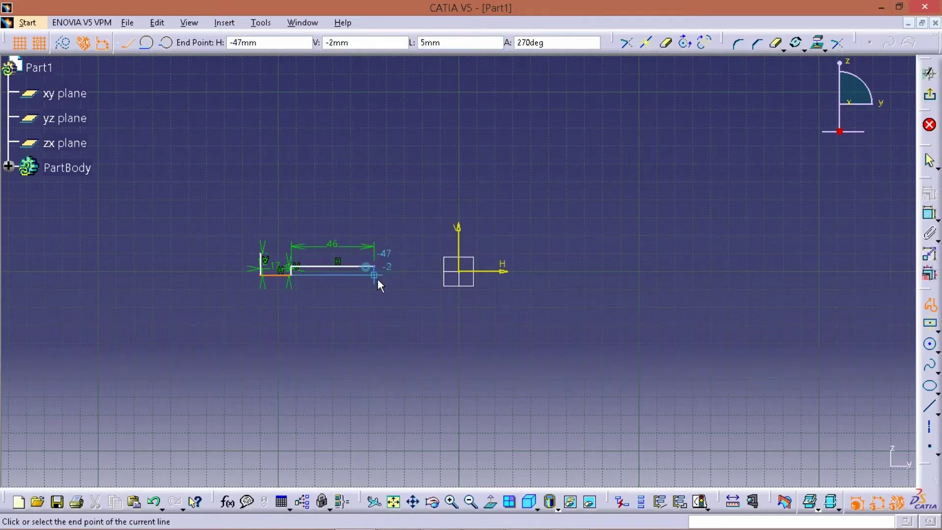
{"action": "left_click", "coordinate": [377, 278]}
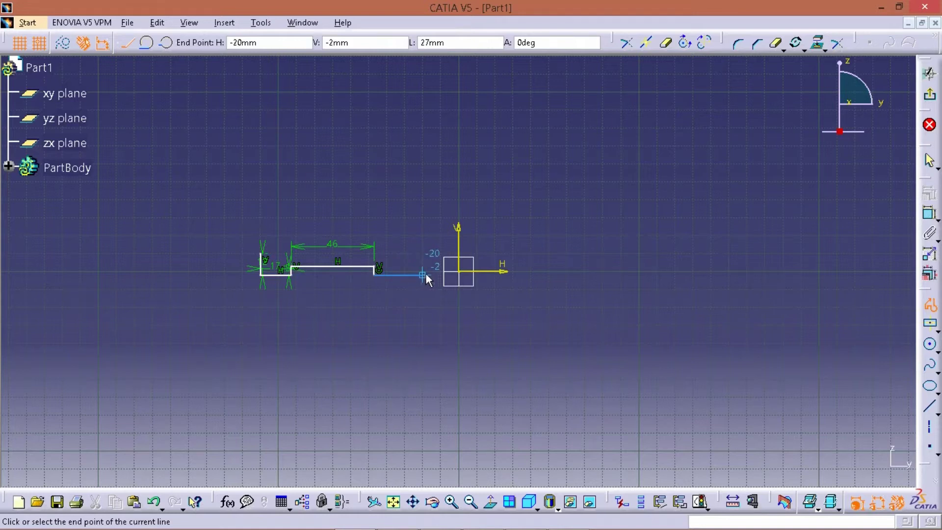
- Draw the right foot's bottom edge about 17 mm long and its outer side about 12 mm high, then close the profile at its start point
{"action": "left_click", "coordinate": [404, 272]}
{"action": "left_click", "coordinate": [399, 252]}
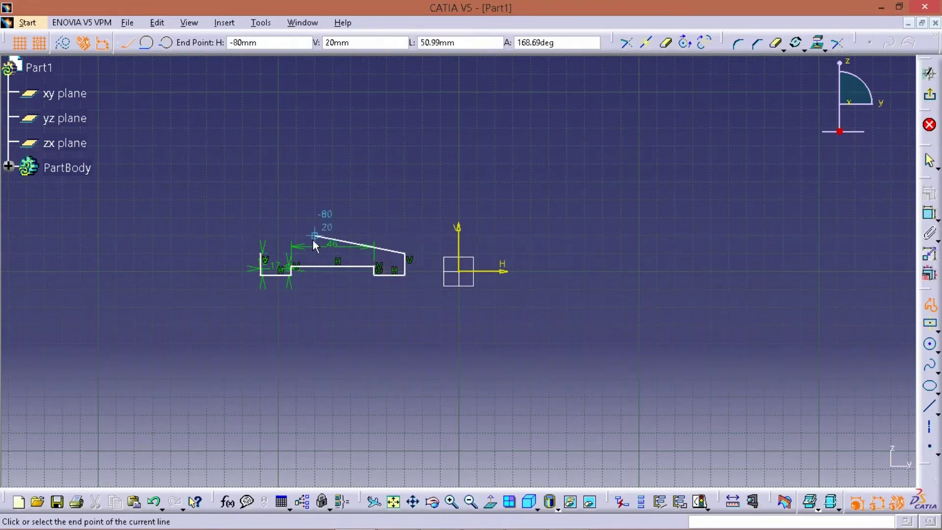
{"action": "left_click", "coordinate": [257, 258]}
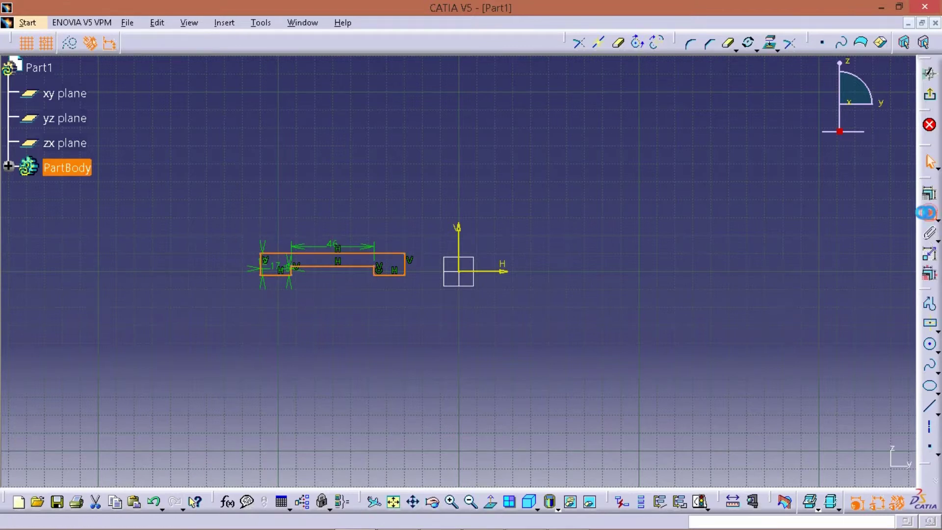
- Dimension the overall length of the base profile's top edge
{"action": "left_click", "coordinate": [930, 213]}
{"action": "left_click", "coordinate": [319, 253]}
{"action": "left_click", "coordinate": [330, 170]}
- Compare the profile's dimensions with the base section in the STUDCOMPONENTS.PNG drawing
{"action": "key", "text": "alt+Tab"}
{"action": "key", "text": "alt+Tab"}
{"action": "mouse_move", "coordinate": [286, 267]}
{"action": "middle_mouse_down"}
{"action": "mouse_move", "coordinate": [316, 248]}
{"action": "mouse_move", "coordinate": [816, 248]}
{"action": "middle_mouse_up"}
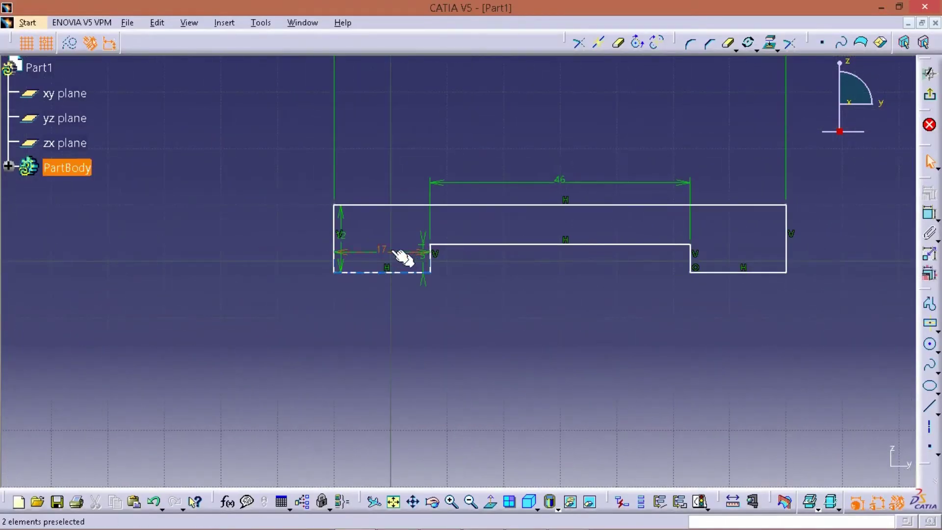
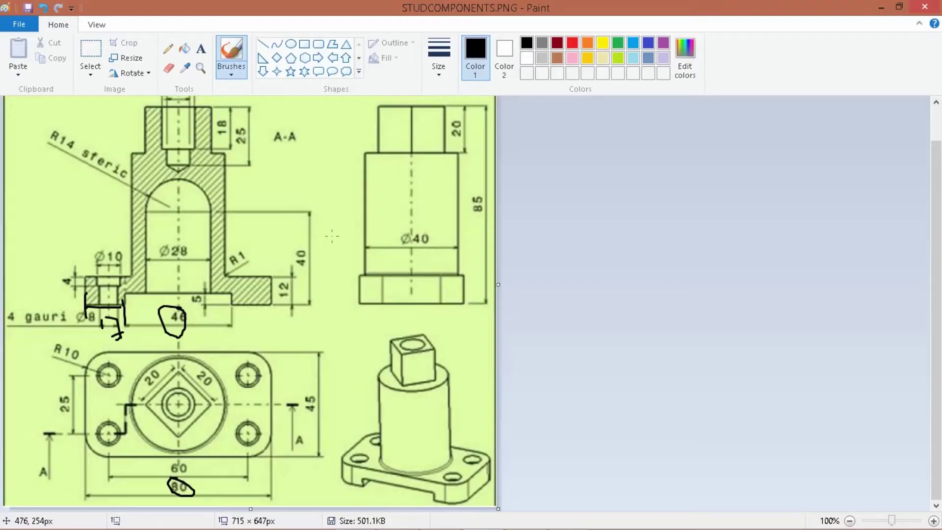
{"action": "key", "text": "alt+Tab"}
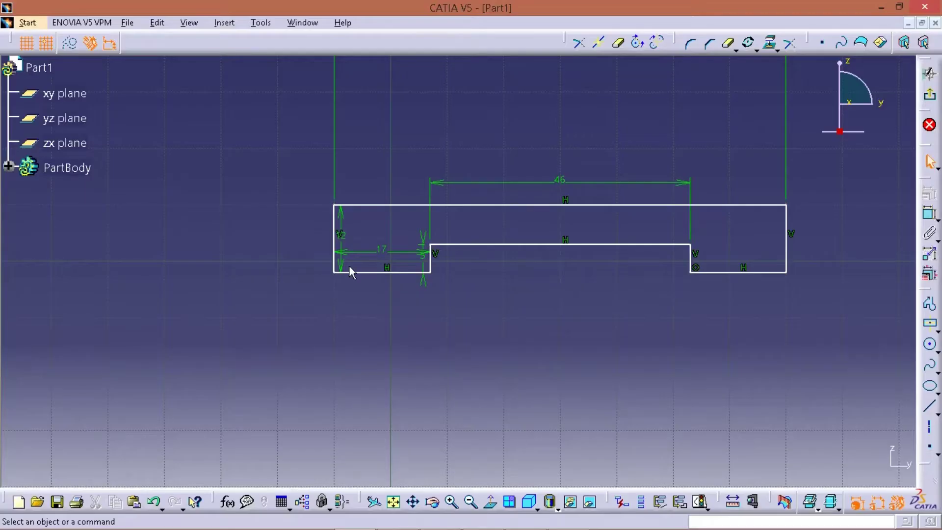
{"action": "middle_click_drag", "start_coordinate": [624, 147], "coordinate": [517, 240]}
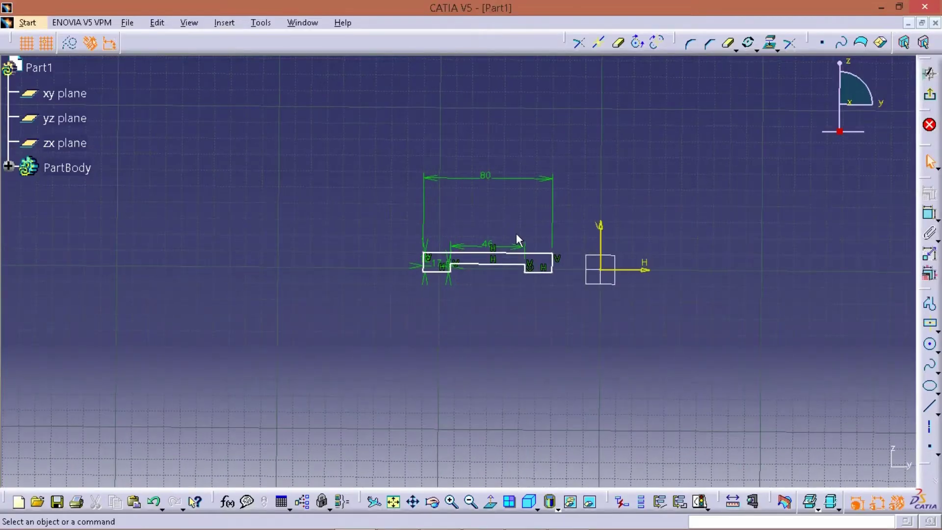
{"action": "key", "text": "alt+Tab"}
{"action": "key", "text": "alt+Tab"}
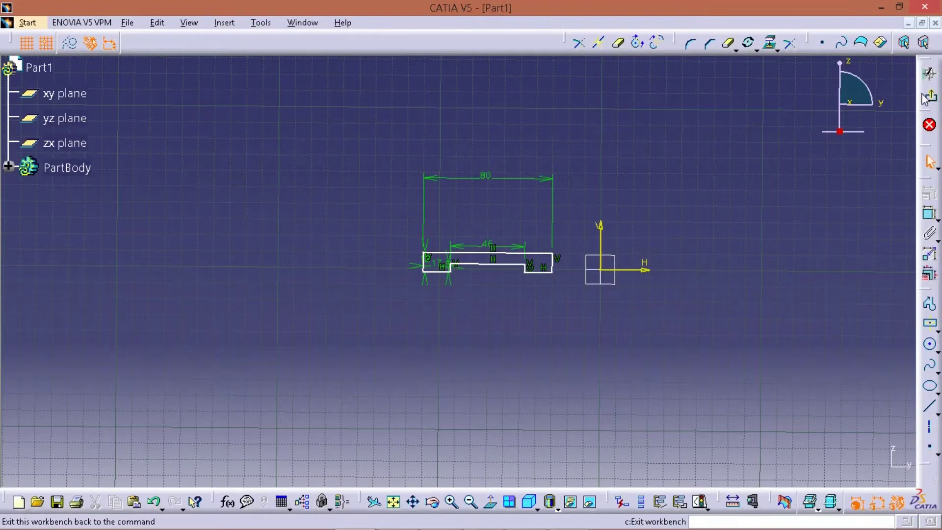
- Exit the sketch and pad the profile 45 mm, marking the 45 dimension on the Paint drawing
{"action": "left_click", "coordinate": [928, 94]}
{"action": "left_click", "coordinate": [929, 136]}
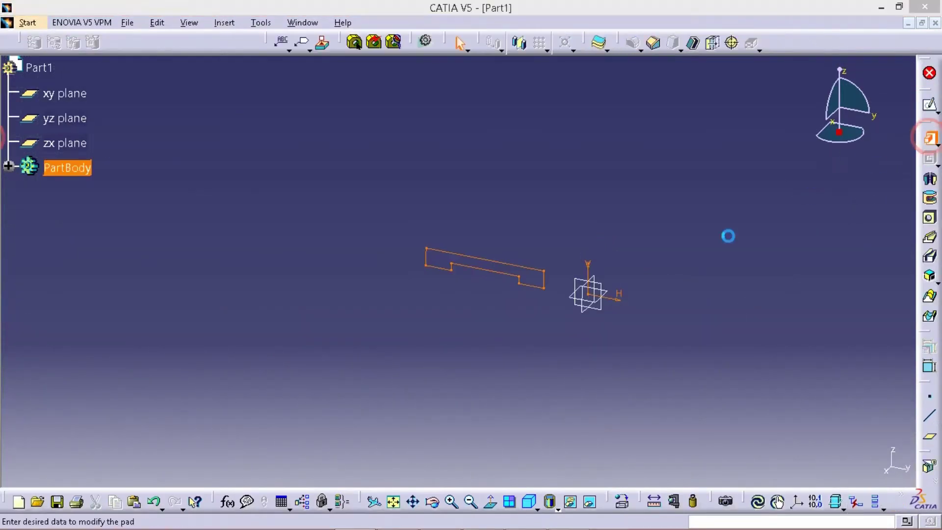
{"action": "key", "text": "alt+Tab"}
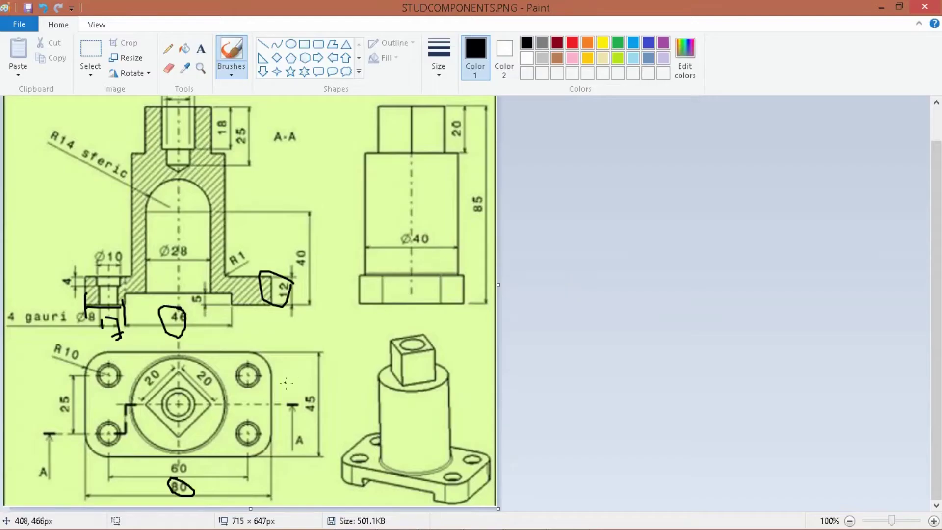
{"action": "mouse_move", "coordinate": [296, 388]}
{"action": "left_mouse_down"}
{"action": "mouse_move", "coordinate": [308, 426]}
{"action": "mouse_move", "coordinate": [322, 401]}
{"action": "left_mouse_up"}
{"action": "key", "text": "alt+Tab"}
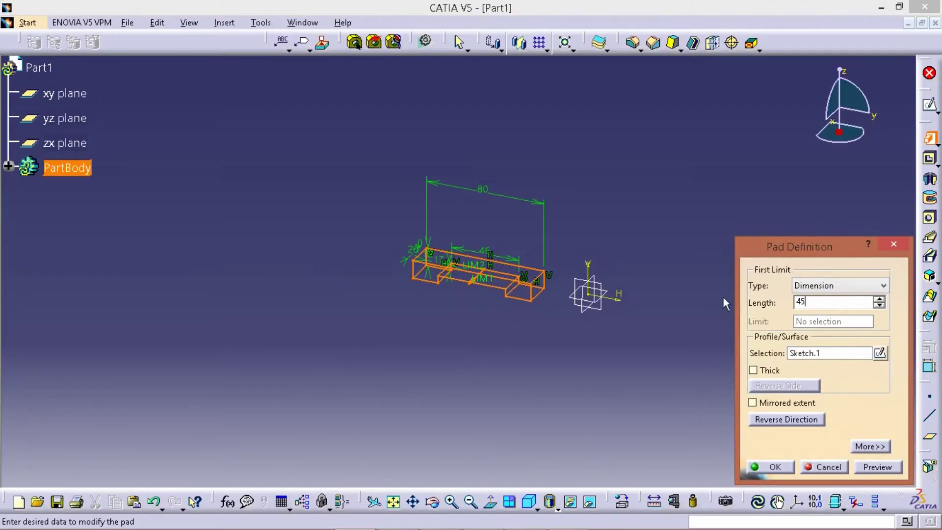
{"action": "key", "text": "Return"}
- Switch to the drawing in Paint, undo the circled dimension marks and mark the R10 corner radius on the plan view
{"action": "key", "text": "alt+Tab"}
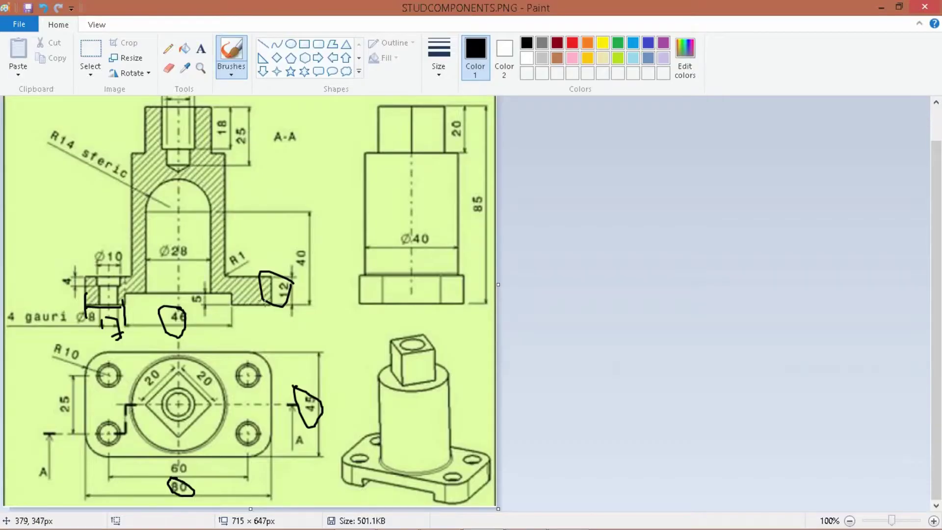
{"action": "key", "text": "ctrl+z"}
{"action": "key", "text": "ctrl+z"}
{"action": "key", "text": "ctrl+z"}
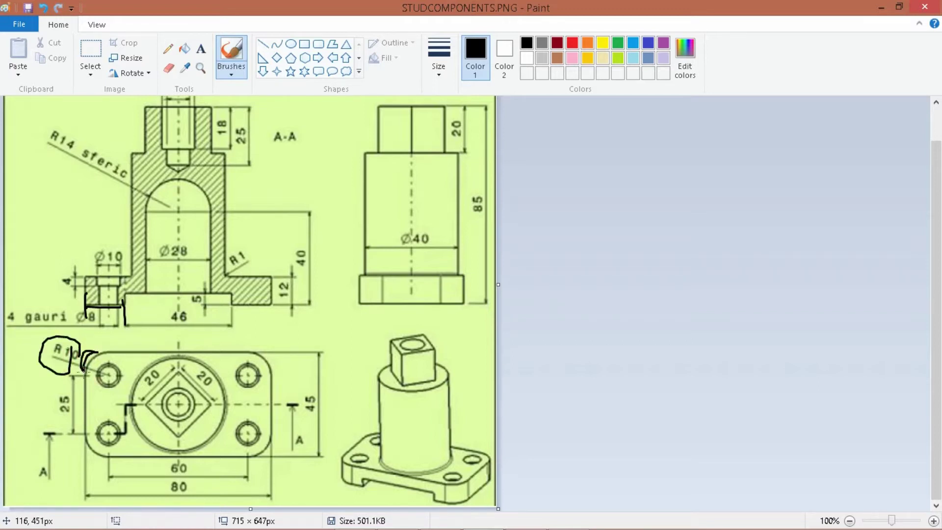
- Switch to CATIA and apply a 10 mm edge fillet to the base's four vertical corner edges
{"action": "key", "text": "alt+Tab"}
{"action": "left_click", "coordinate": [632, 42]}
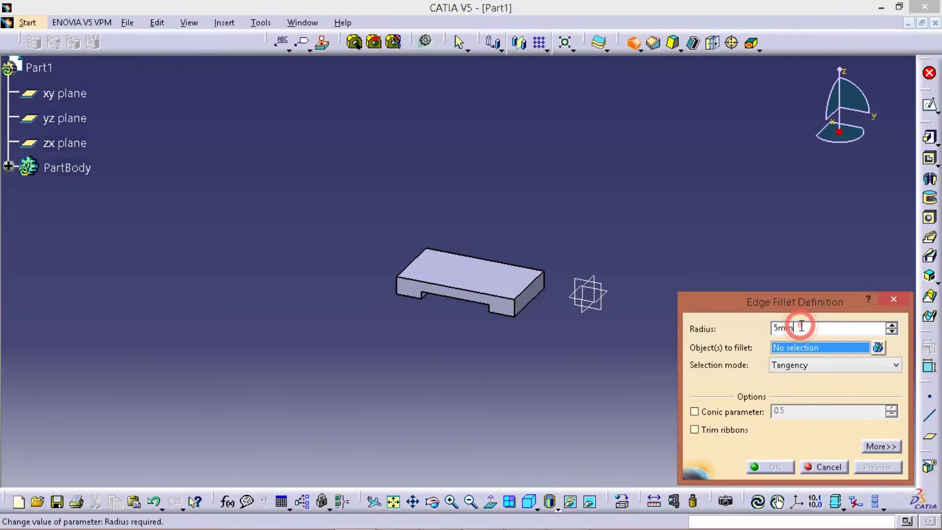
{"action": "type", "text": "10"}
{"action": "key", "text": "Return"}
{"action": "left_click", "coordinate": [588, 330]}
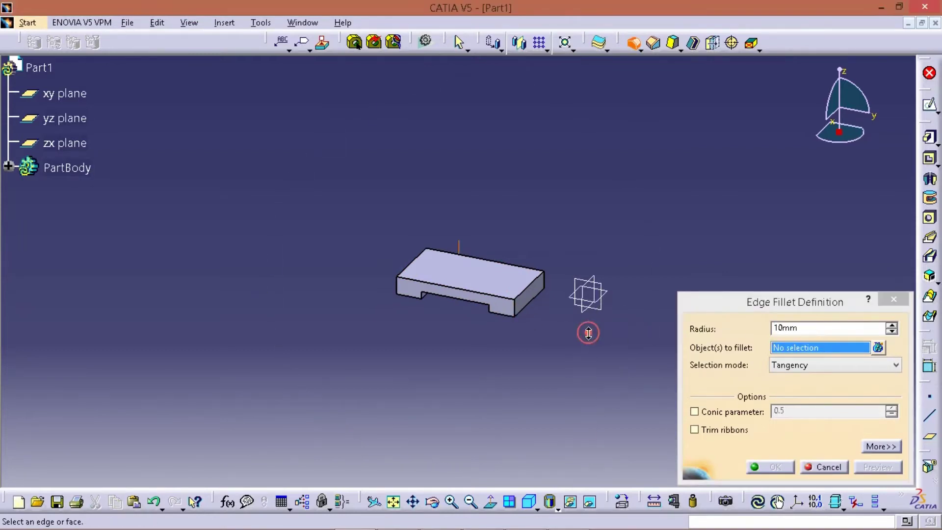
{"action": "middle_click_drag", "start_coordinate": [588, 330], "coordinate": [441, 153]}
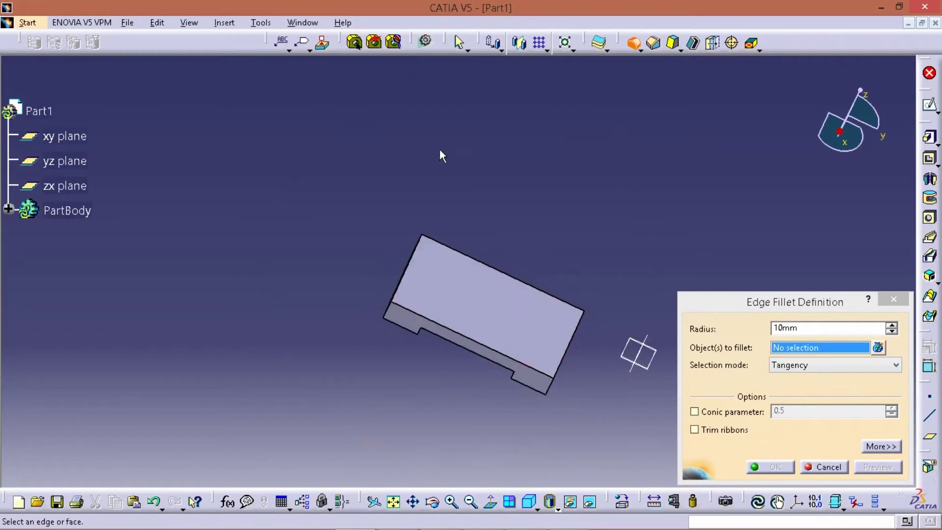
{"action": "left_click", "coordinate": [395, 310]}
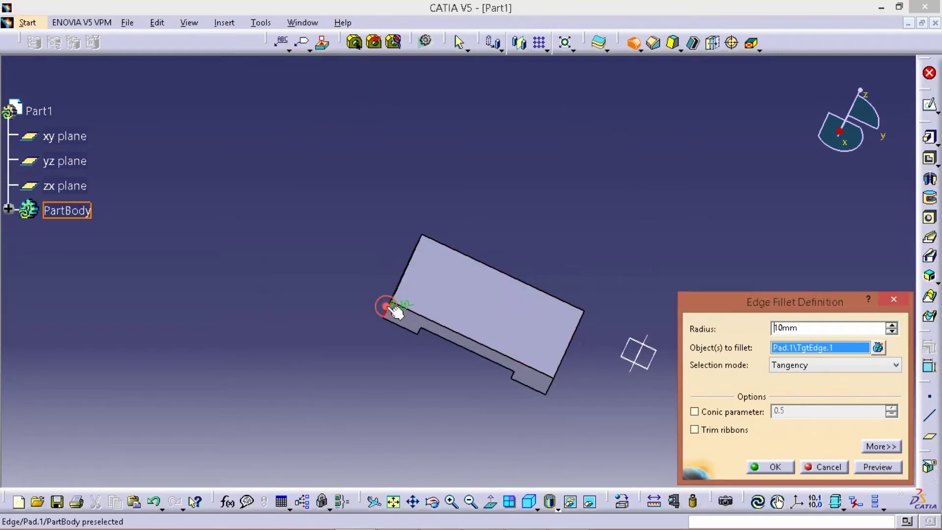
{"action": "left_click", "coordinate": [551, 386]}
{"action": "middle_click_drag", "start_coordinate": [607, 337], "coordinate": [479, 212]}
{"action": "left_click", "coordinate": [542, 304]}
{"action": "left_click", "coordinate": [462, 219]}
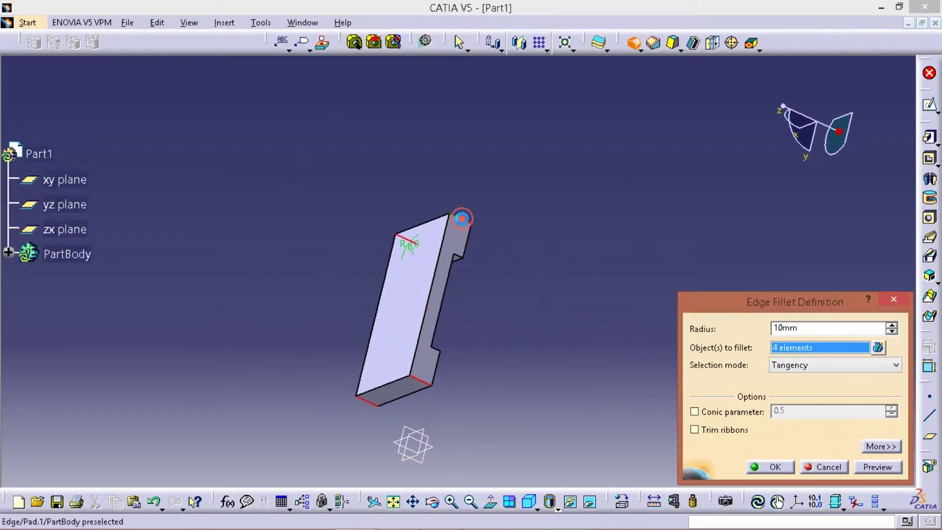
{"action": "left_click", "coordinate": [773, 467]}
{"action": "mouse_move", "coordinate": [496, 340]}
{"action": "middle_mouse_down"}
{"action": "mouse_move", "coordinate": [474, 339]}
{"action": "mouse_move", "coordinate": [713, 212]}
{"action": "mouse_move", "coordinate": [649, 178]}
{"action": "middle_mouse_up"}
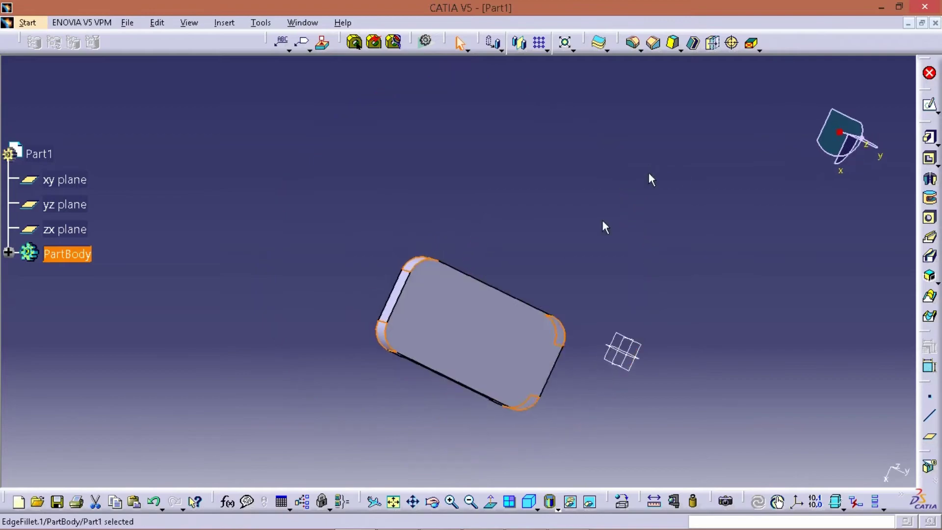
- Switch to the drawing in Paint, clear the R10 marks and ring the Ø10 hole dimension with an ellipse
{"action": "key", "text": "alt+Tab"}
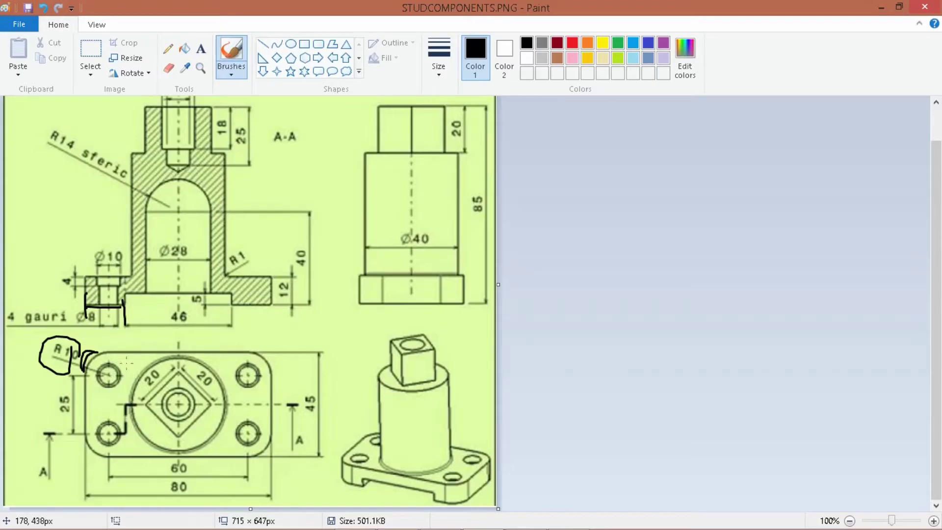
{"action": "left_click", "coordinate": [291, 43]}
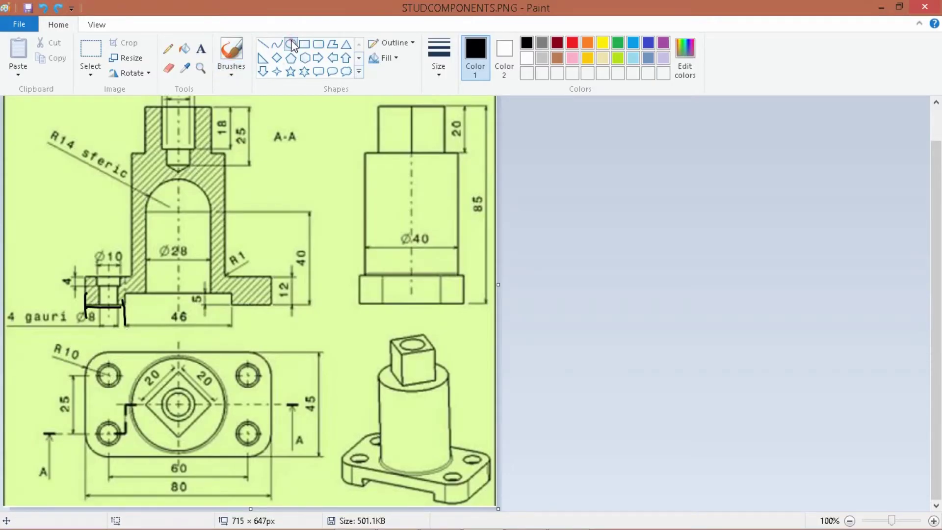
{"action": "left_click_drag", "start_coordinate": [101, 372], "coordinate": [120, 389]}
{"action": "left_click_drag", "start_coordinate": [100, 425], "coordinate": [122, 446]}
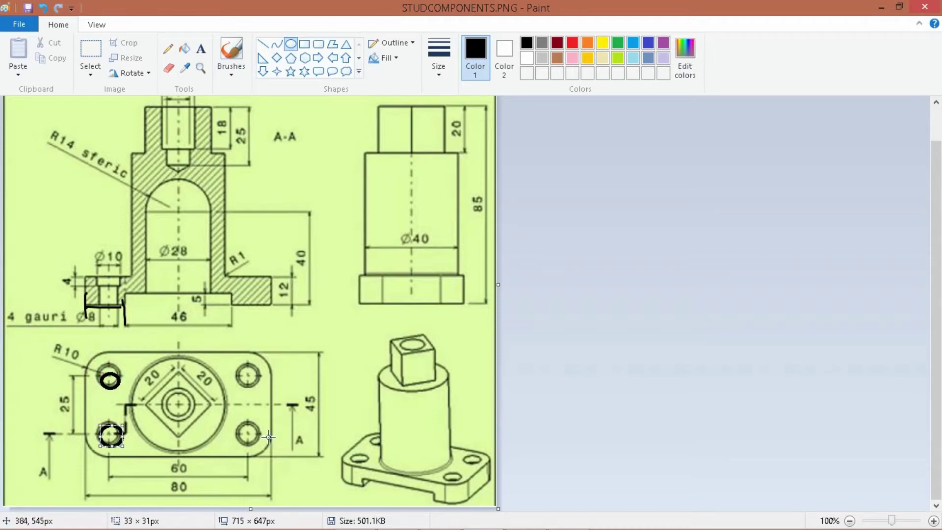
{"action": "key", "text": "ctrl+z"}
{"action": "key", "text": "ctrl+z"}
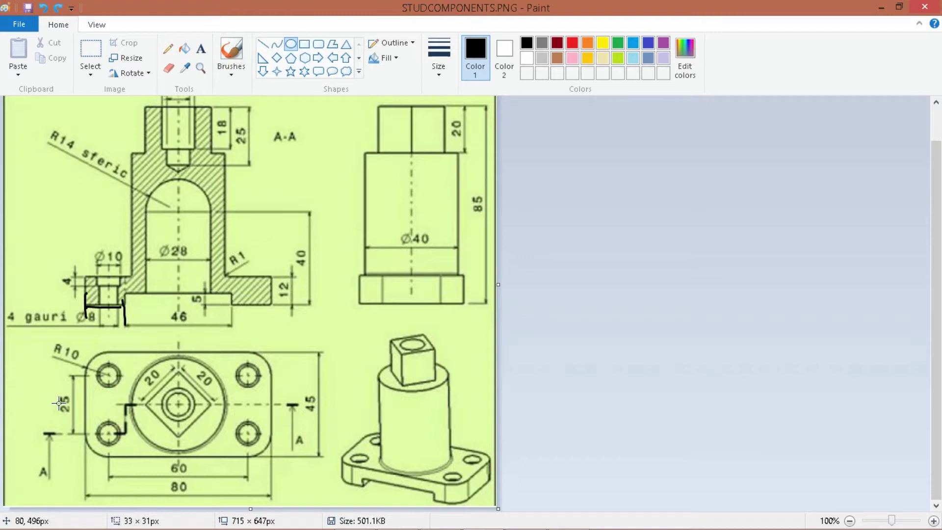
{"action": "left_click_drag", "start_coordinate": [103, 243], "coordinate": [131, 273]}
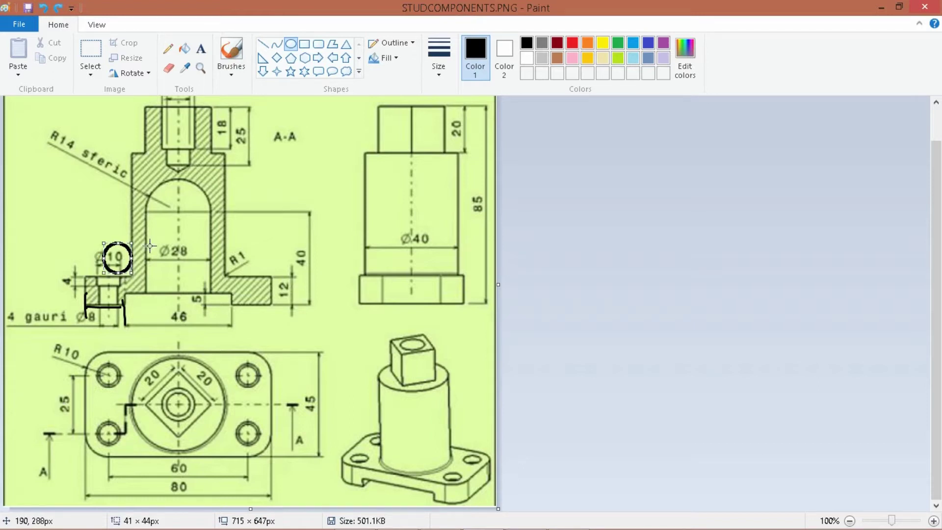
- Switch to CATIA and open a new sketch on the base's large top face
{"action": "key", "text": "alt+Tab"}
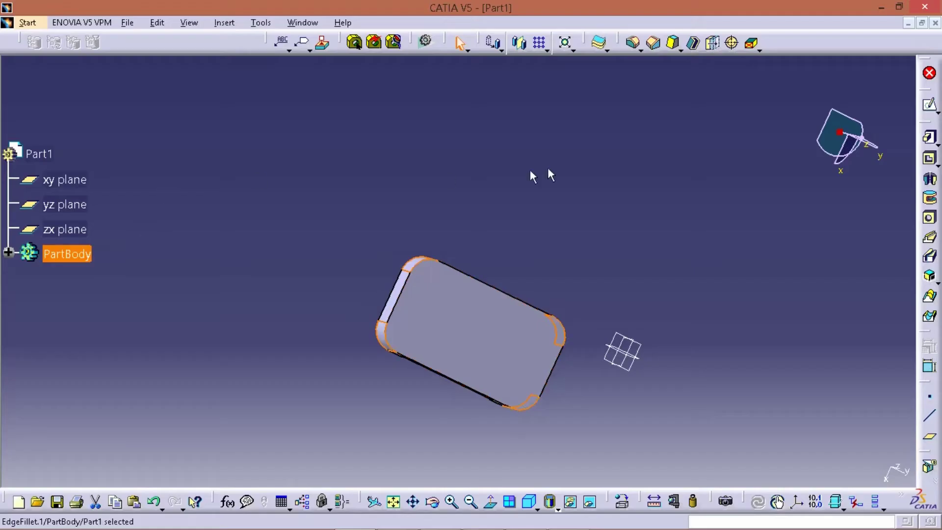
{"action": "left_click", "coordinate": [505, 339]}
{"action": "left_click", "coordinate": [928, 104]}
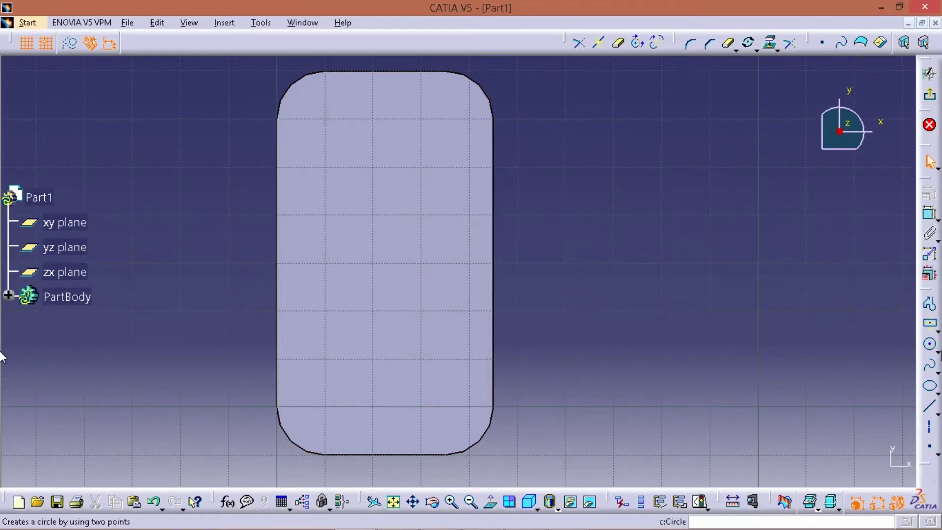
- Draw two circles about 20 mm in diameter and about 40 mm apart, centred beside the base at V -80 mm
{"action": "left_click", "coordinate": [929, 343]}
{"action": "left_click", "coordinate": [517, 311]}
{"action": "left_click", "coordinate": [562, 326]}
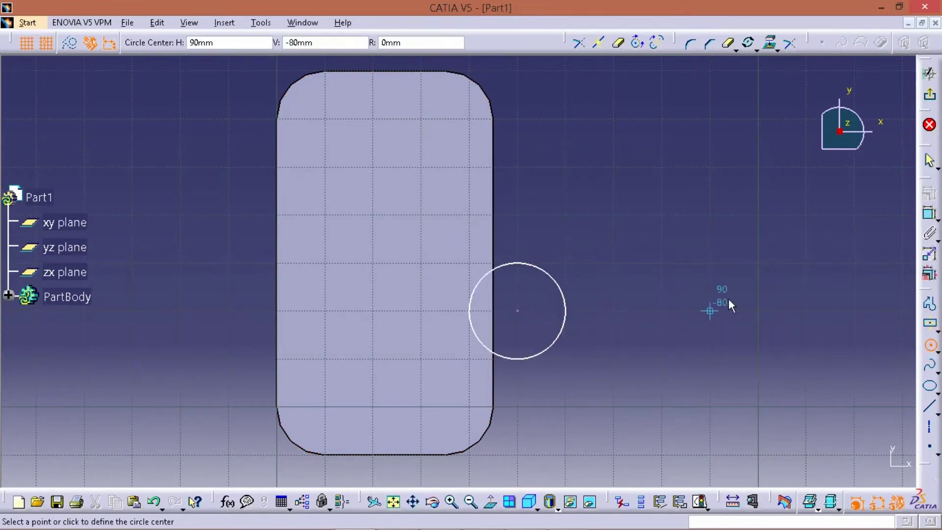
{"action": "left_click", "coordinate": [710, 311]}
{"action": "left_click", "coordinate": [756, 323]}
- Dimension the diameter of the circle farther from the base and set it to 10 mm
{"action": "left_click", "coordinate": [922, 214]}
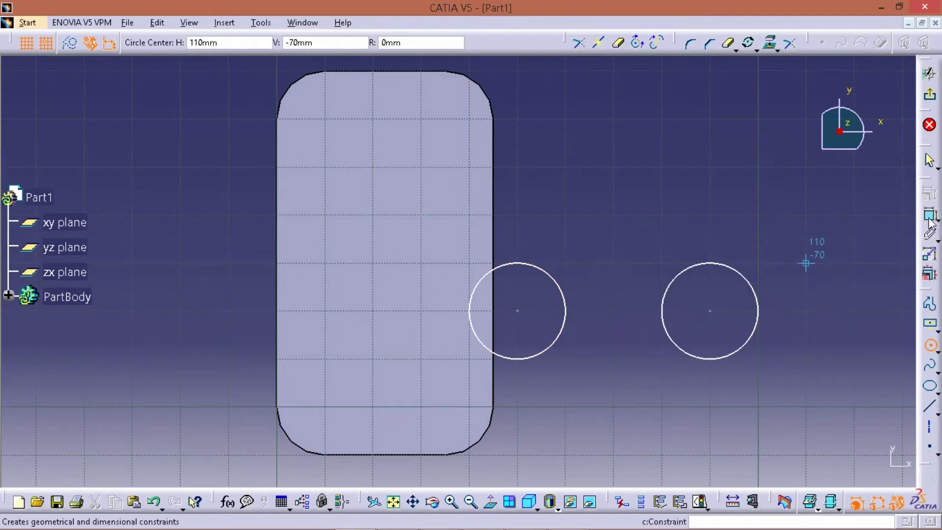
{"action": "left_click", "coordinate": [751, 282]}
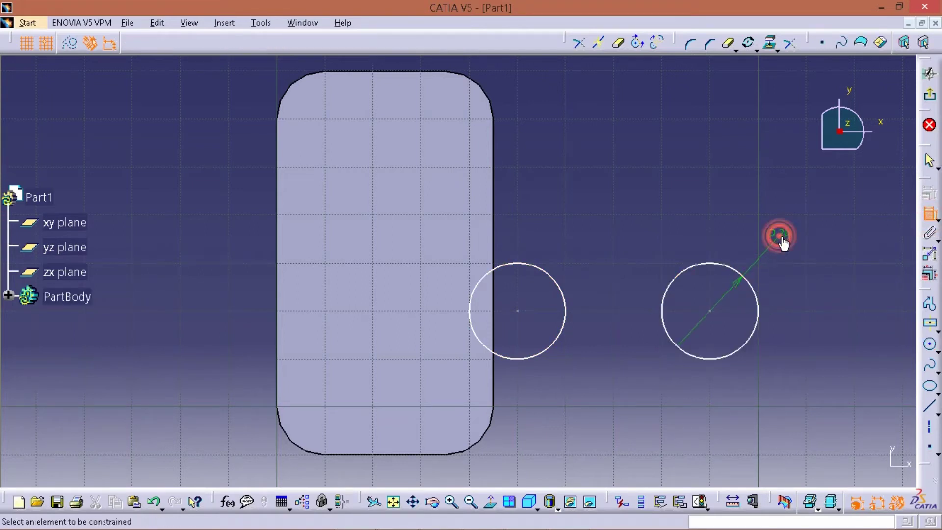
{"action": "left_click", "coordinate": [780, 234]}
{"action": "double_click", "coordinate": [780, 233]}
{"action": "type", "text": "10"}
{"action": "key", "text": "Return"}
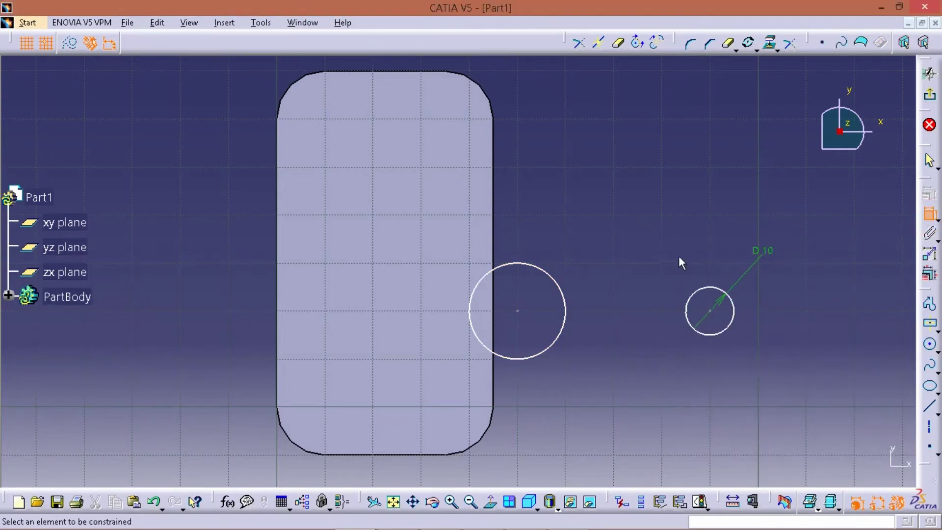
- Dimension the diameter of the circle overlapping the base's edge and set it to 10 mm
{"action": "left_click", "coordinate": [565, 309]}
{"action": "left_click", "coordinate": [607, 241]}
{"action": "double_click", "coordinate": [607, 241]}
{"action": "type", "text": "10"}
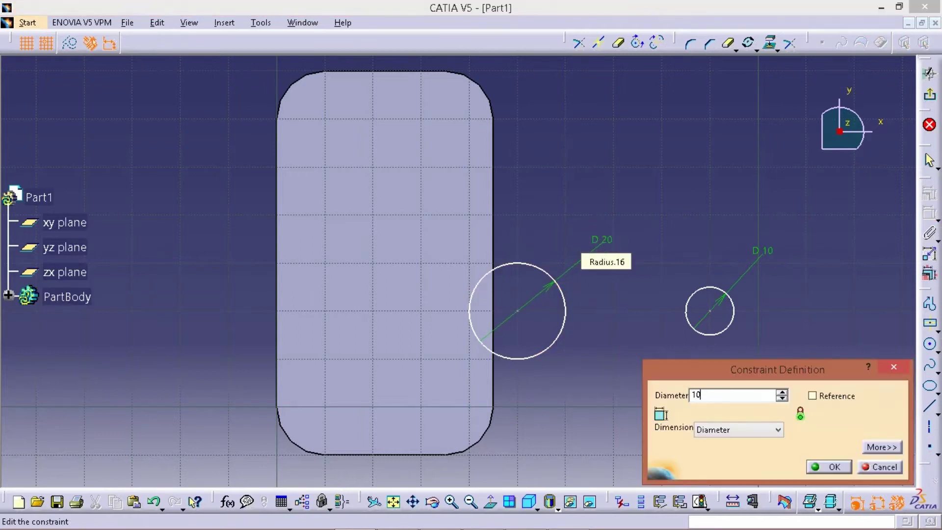
{"action": "key", "text": "Return"}
- Mark the 25 hole spacing on the Paint drawing and set the distance between the two circle centres to 25 mm
{"action": "key", "text": "alt+Tab"}
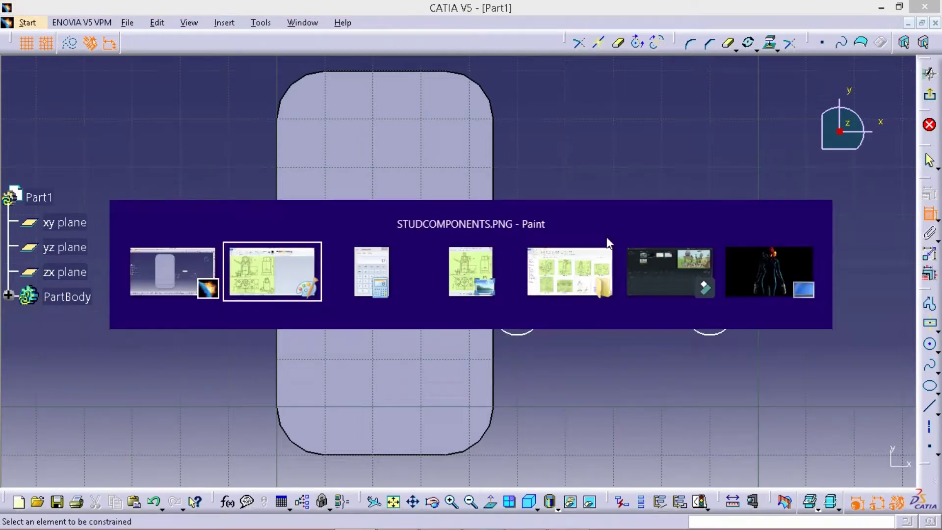
{"action": "mouse_move", "coordinate": [49, 396]}
{"action": "left_mouse_down"}
{"action": "mouse_move", "coordinate": [95, 427]}
{"action": "mouse_move", "coordinate": [37, 407]}
{"action": "mouse_move", "coordinate": [94, 423]}
{"action": "mouse_move", "coordinate": [83, 420]}
{"action": "left_mouse_up"}
{"action": "key", "text": "alt+Tab"}
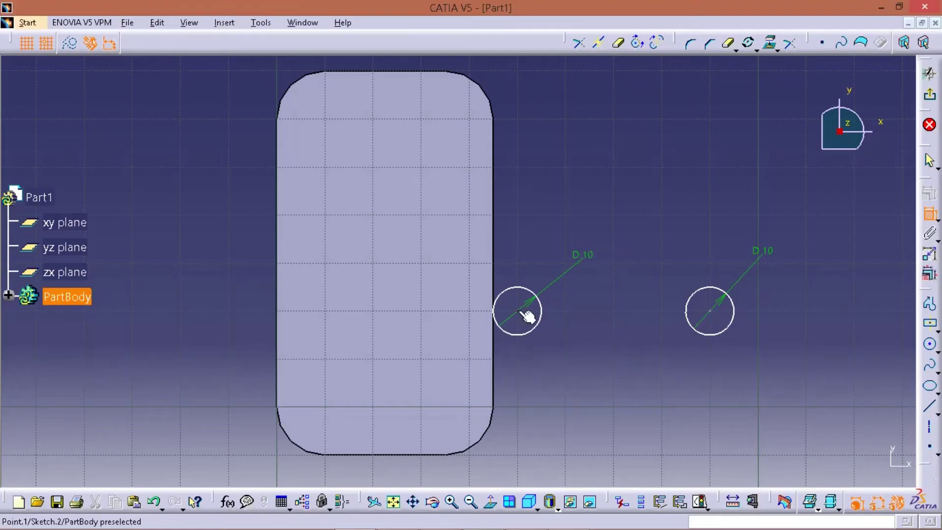
{"action": "left_click", "coordinate": [520, 312]}
{"action": "left_click", "coordinate": [716, 317]}
{"action": "left_click", "coordinate": [603, 362]}
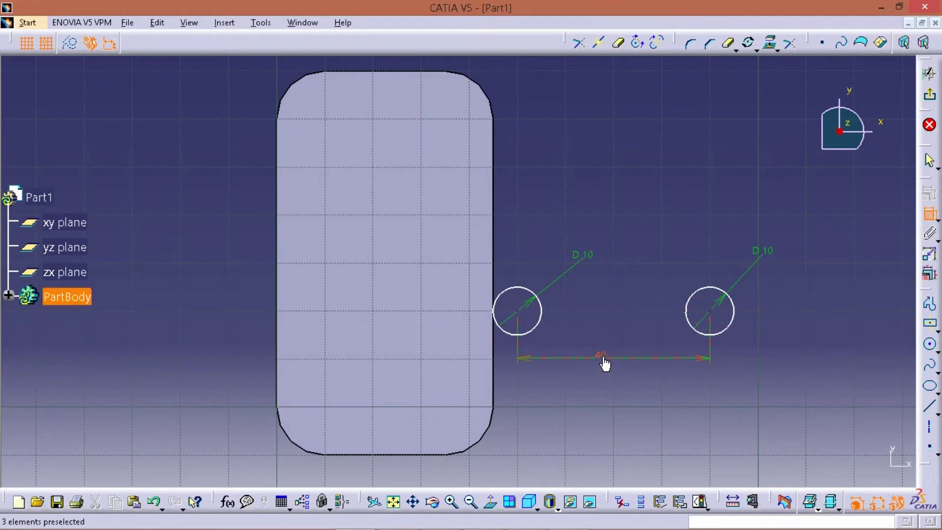
{"action": "double_click", "coordinate": [602, 362]}
{"action": "type", "text": "25"}
{"action": "key", "text": "Return"}
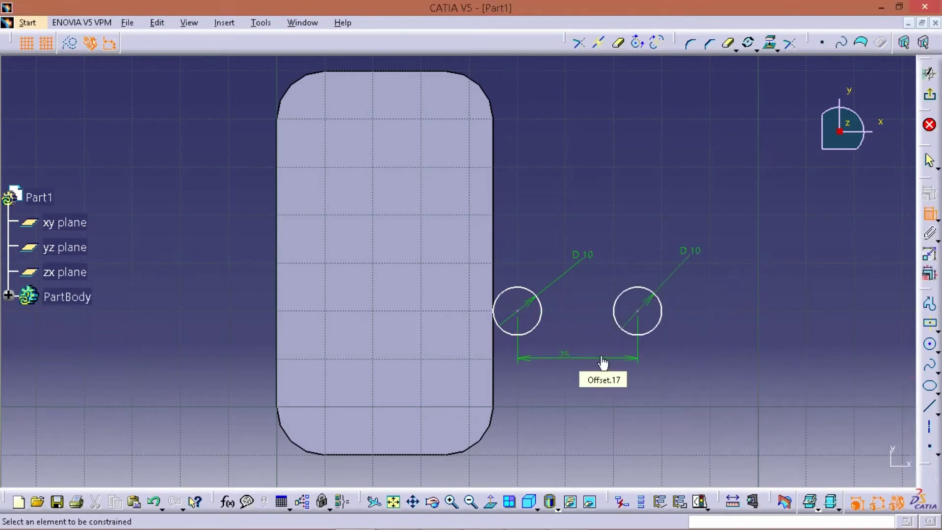
- Make the left circle concentric with the base's lower-left rounded corner
{"action": "left_click", "coordinate": [518, 311]}
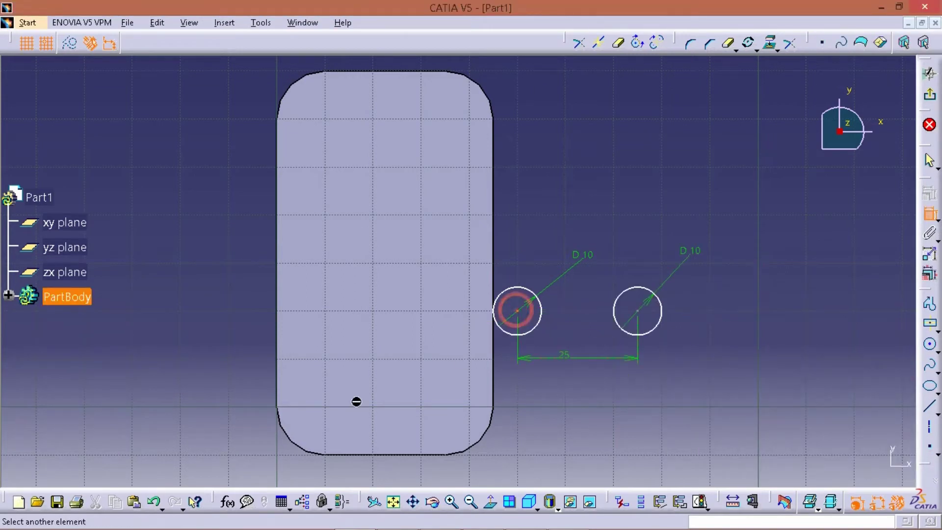
{"action": "left_click", "coordinate": [294, 441]}
{"action": "right_click", "coordinate": [232, 377]}
{"action": "left_click", "coordinate": [297, 473]}
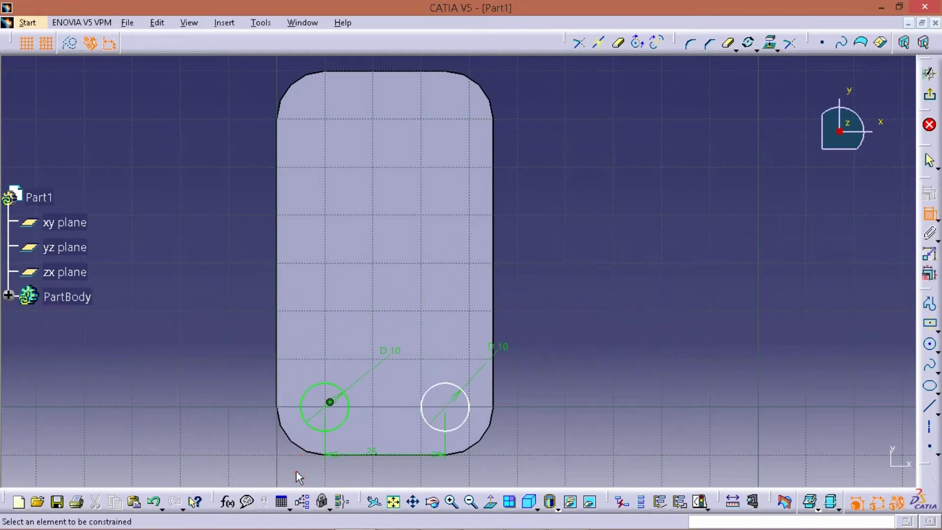
- Try to make the right circle concentric with the base's lower-right rounded corner
{"action": "left_click", "coordinate": [467, 418]}
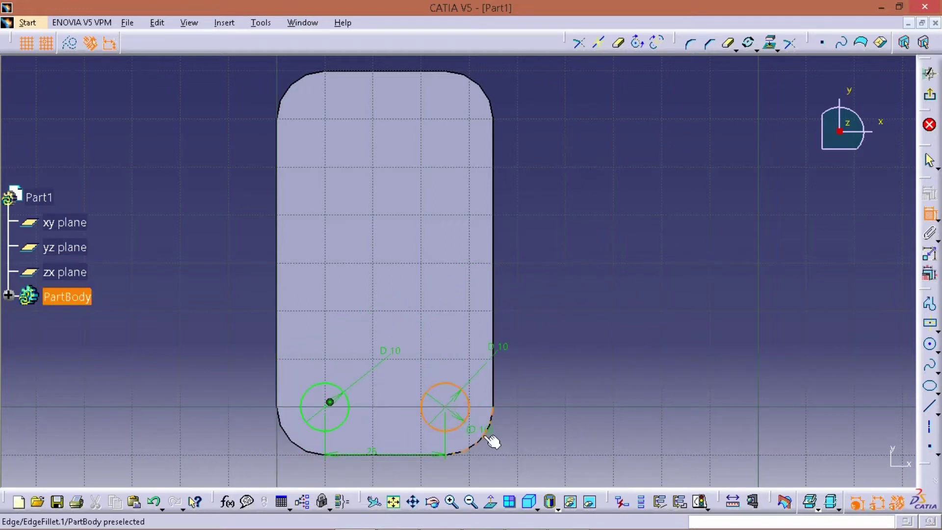
{"action": "left_click", "coordinate": [490, 439]}
{"action": "right_click", "coordinate": [629, 354]}
{"action": "left_click", "coordinate": [674, 268]}
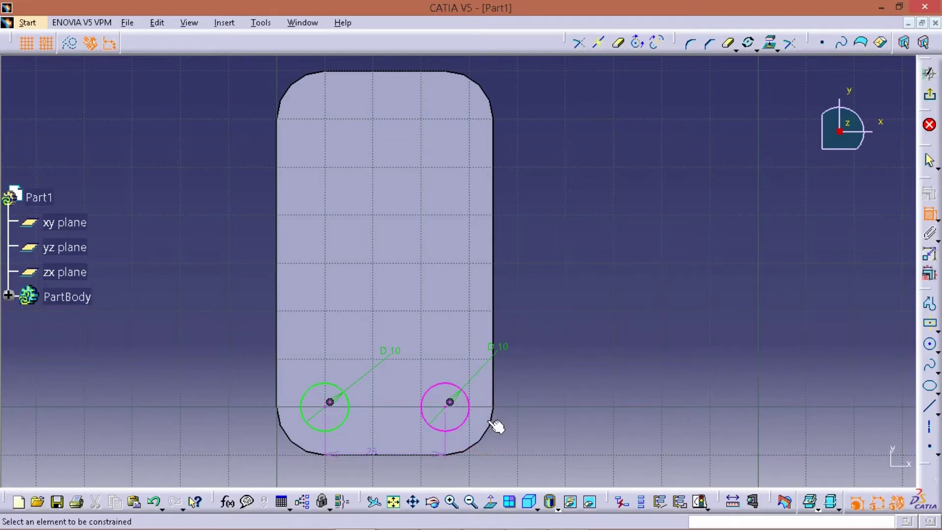
{"action": "right_click", "coordinate": [467, 420]}
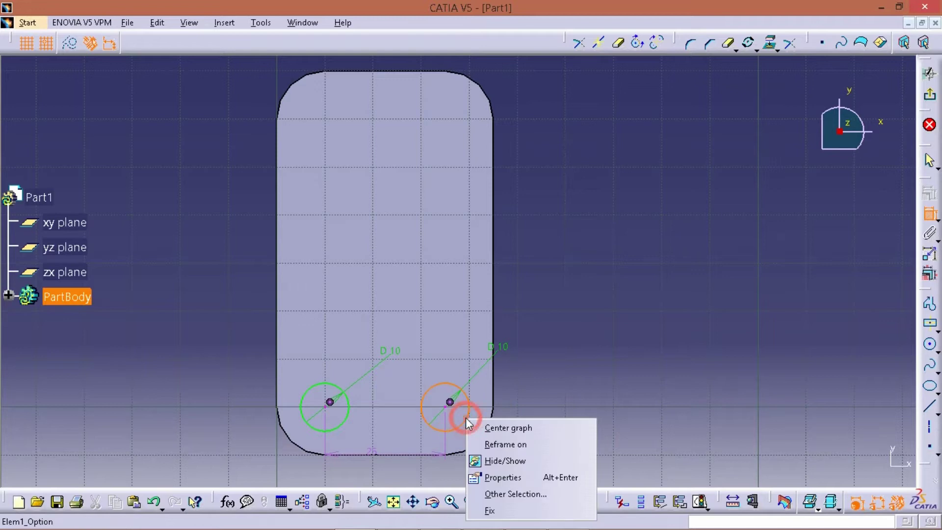
{"action": "left_click", "coordinate": [651, 355]}
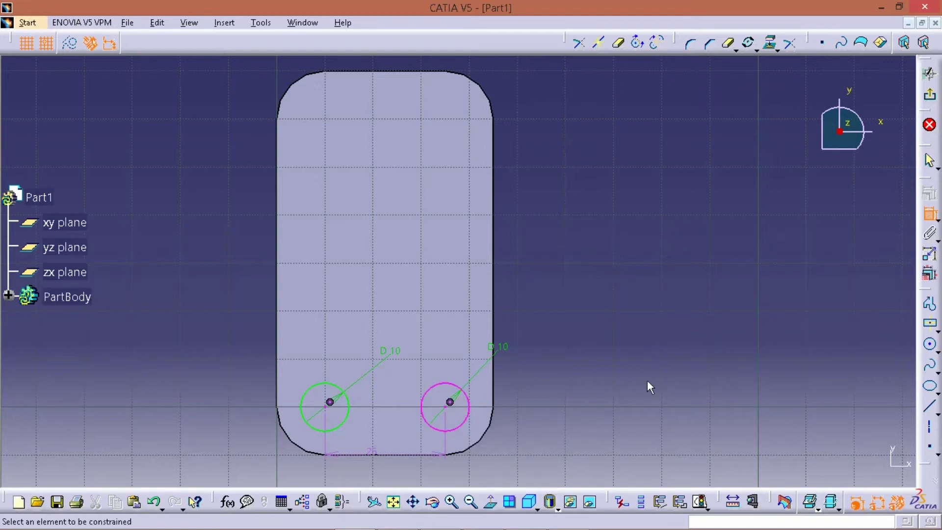
{"action": "key", "text": "Escape"}
{"action": "key", "text": "ctrl+z"}
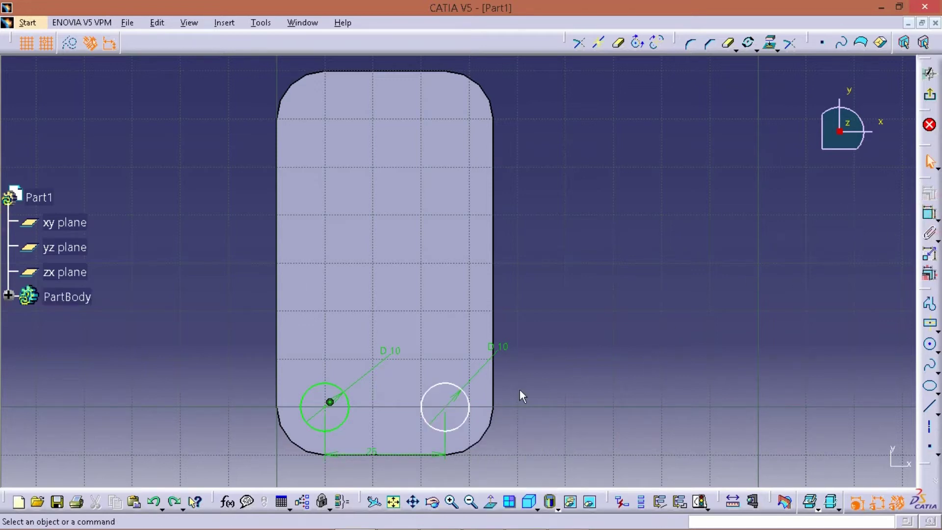
- Leave the sketch, mark the 4 depth on the Paint drawing and cut the two 10 mm circles as a 4 mm deep pocket
{"action": "middle_click_drag", "start_coordinate": [522, 398], "coordinate": [495, 461]}
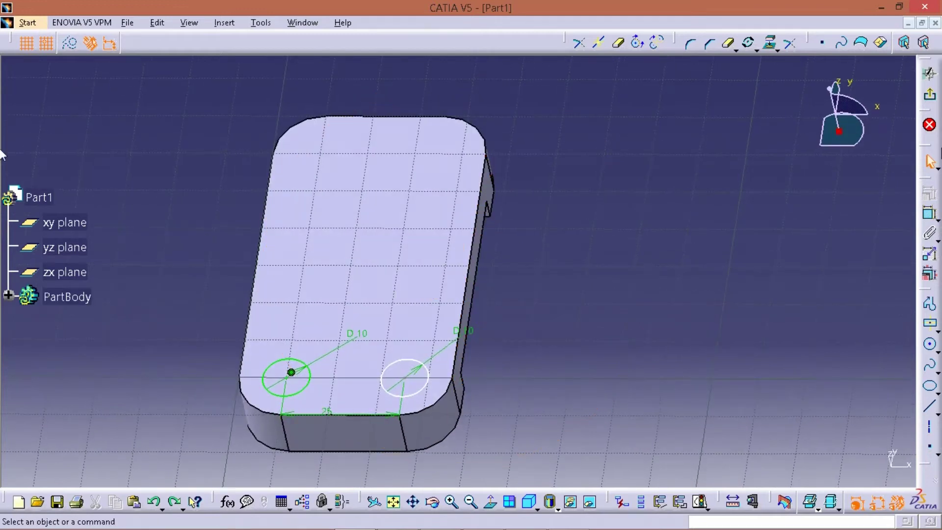
{"action": "left_click", "coordinate": [928, 73]}
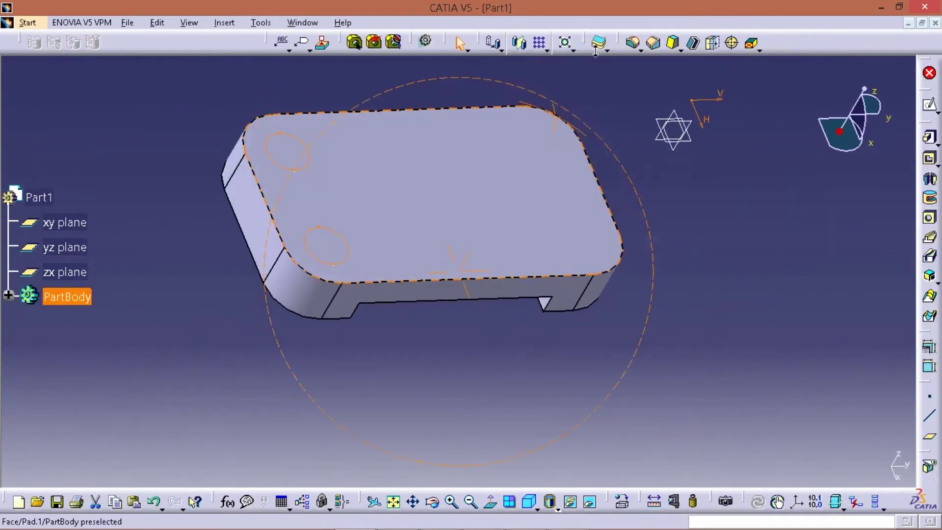
{"action": "key", "text": "alt+Tab"}
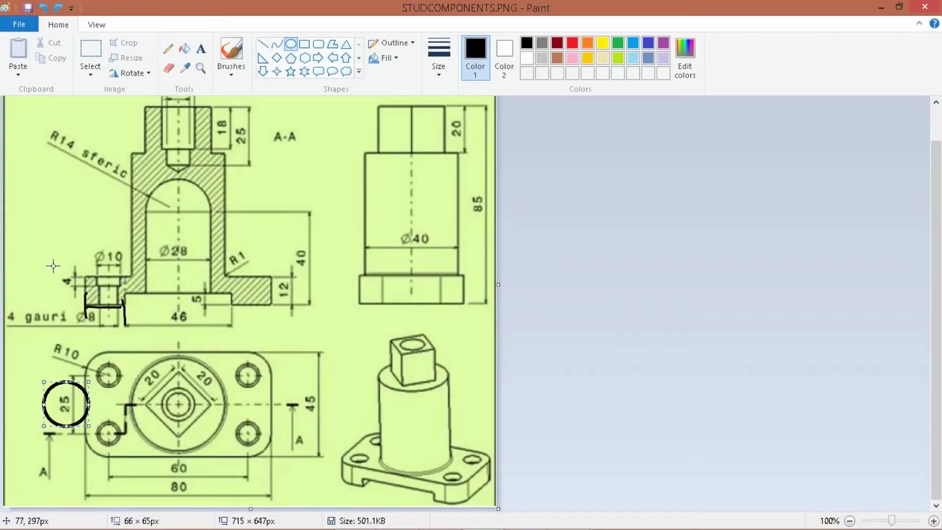
{"action": "left_click_drag", "start_coordinate": [53, 266], "coordinate": [84, 293]}
{"action": "key", "text": "alt+Tab"}
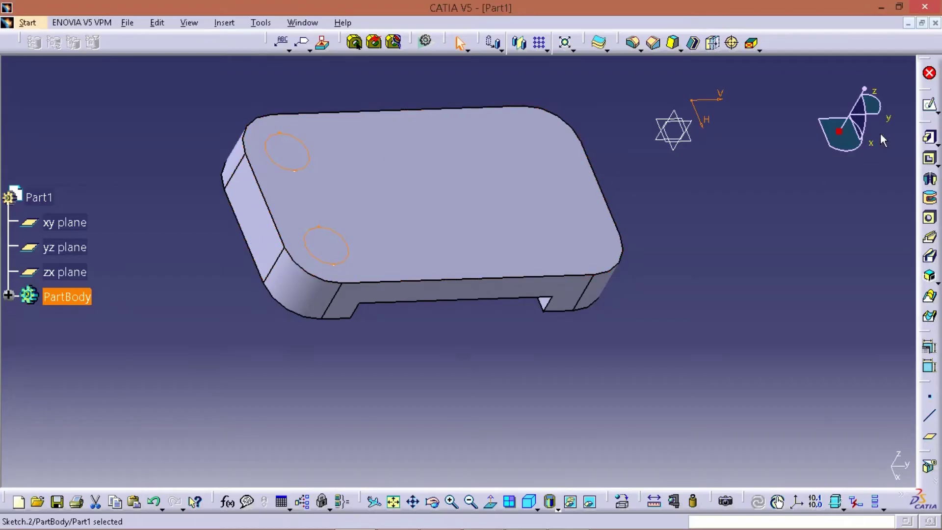
{"action": "left_click", "coordinate": [928, 158]}
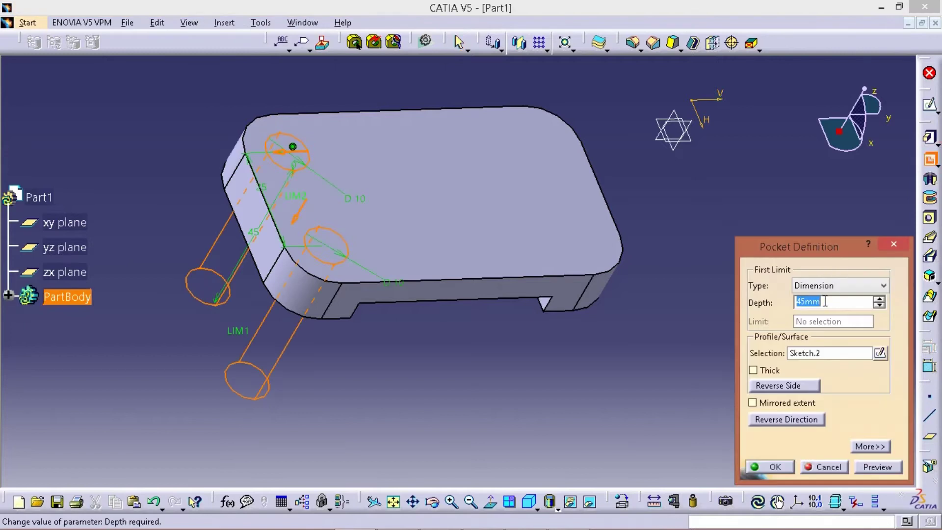
{"action": "type", "text": "4"}
{"action": "left_click", "coordinate": [779, 468]}
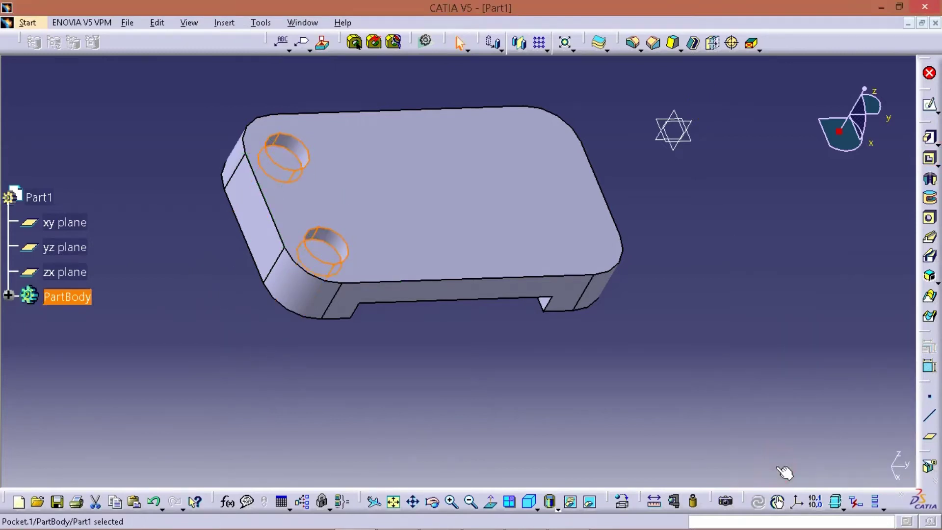
- Start a sketch on the floor of the 10 mm hole nearest the base's front edge, ready for drawing circles
{"action": "middle_click_drag", "start_coordinate": [490, 356], "coordinate": [441, 318]}
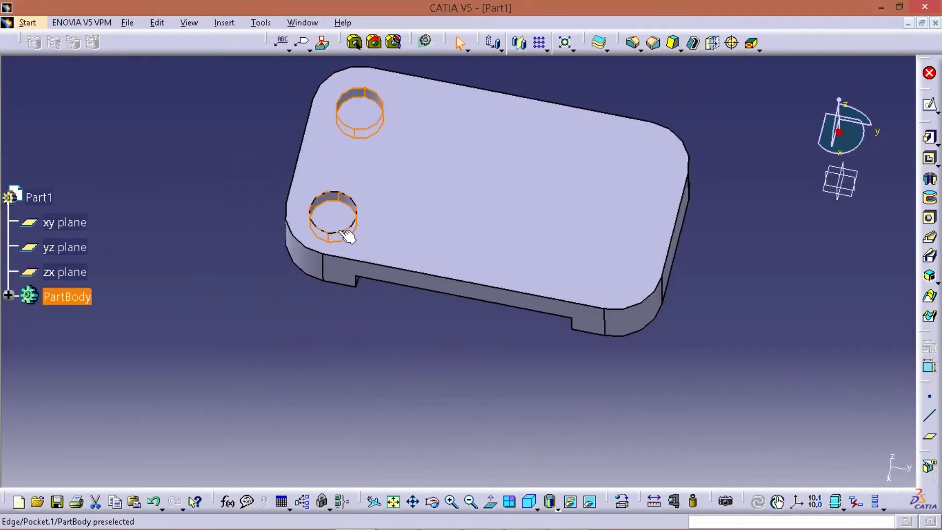
{"action": "left_click", "coordinate": [336, 221]}
{"action": "left_click", "coordinate": [928, 105]}
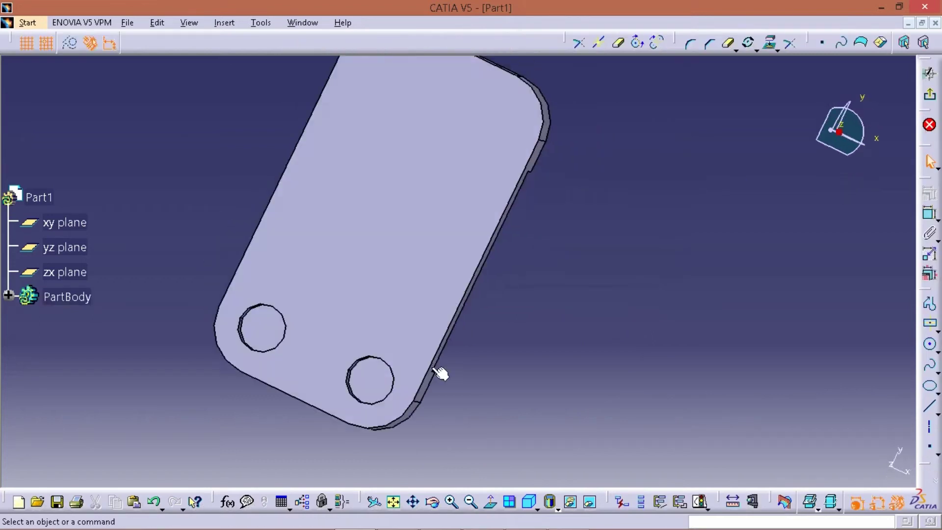
{"action": "left_click", "coordinate": [929, 343]}
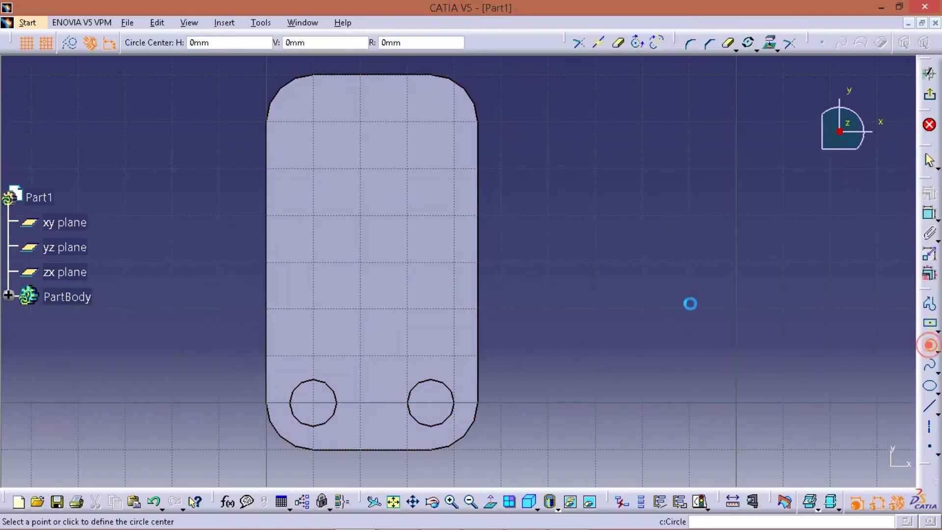
- Switch to the Paint drawing, undo the earlier markings, circle the Ø8 hole diameter and return to the CATIA sketch
{"action": "key", "text": "alt+Tab"}
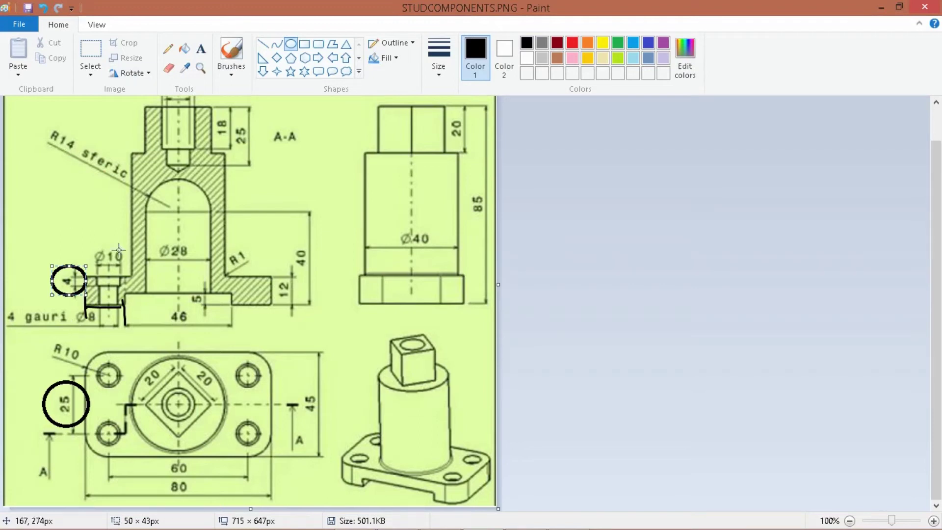
{"action": "key", "text": "ctrl+z"}
{"action": "key", "text": "ctrl+z"}
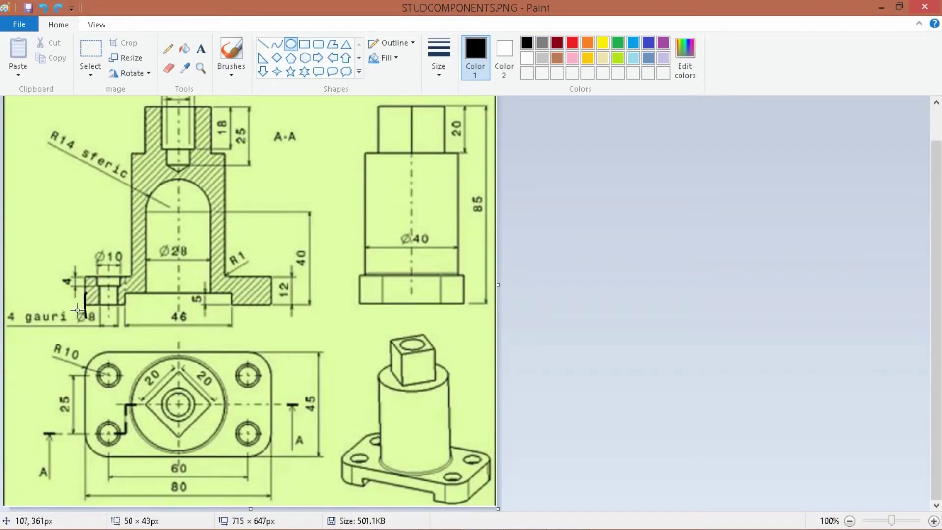
{"action": "left_click_drag", "start_coordinate": [81, 301], "coordinate": [99, 320]}
{"action": "key", "text": "alt+Tab"}
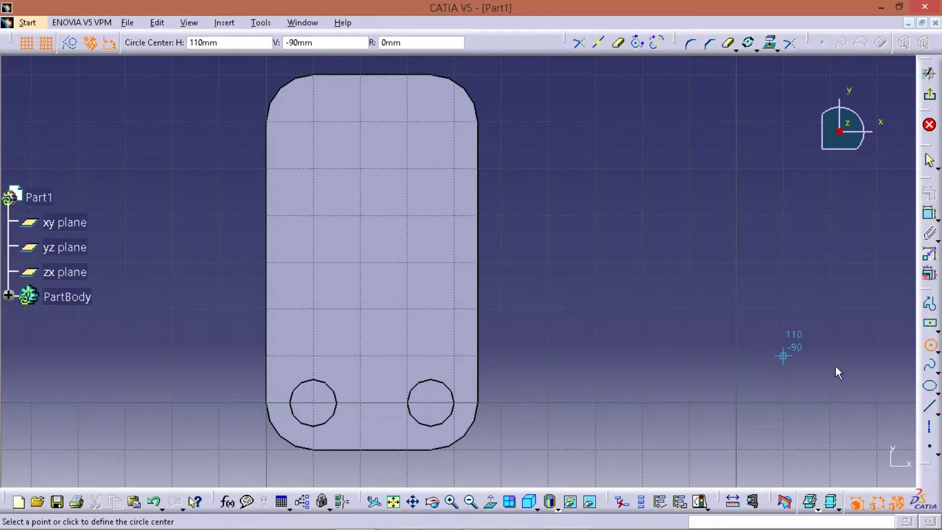
- Sketch two separate circles of about 10 mm radius in the empty area beside the base
{"action": "left_click", "coordinate": [929, 343]}
{"action": "left_click", "coordinate": [928, 344]}
{"action": "left_click", "coordinate": [595, 355]}
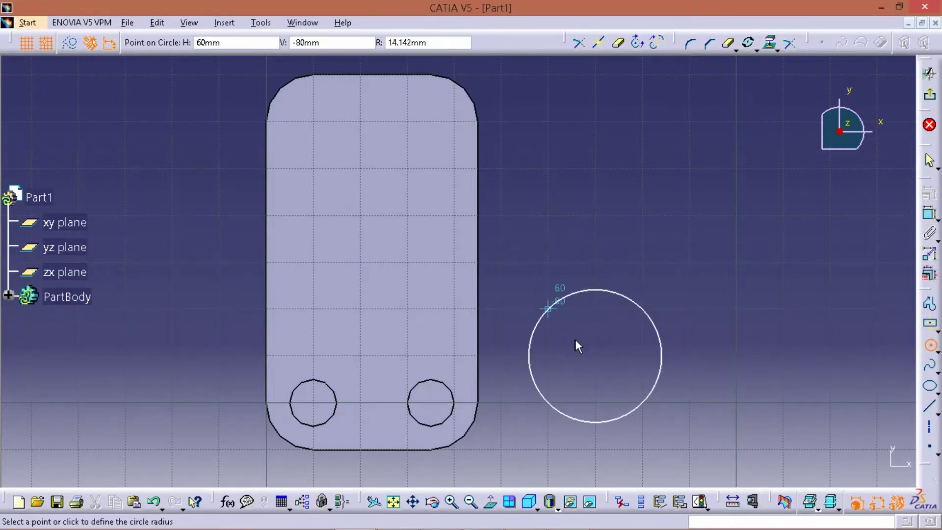
{"action": "left_click", "coordinate": [641, 357]}
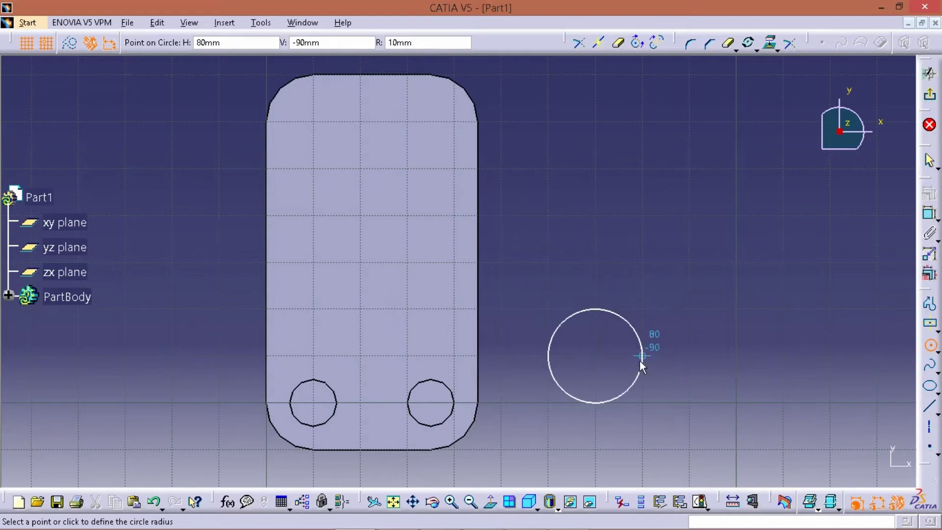
{"action": "left_click", "coordinate": [689, 309]}
{"action": "left_click", "coordinate": [730, 320]}
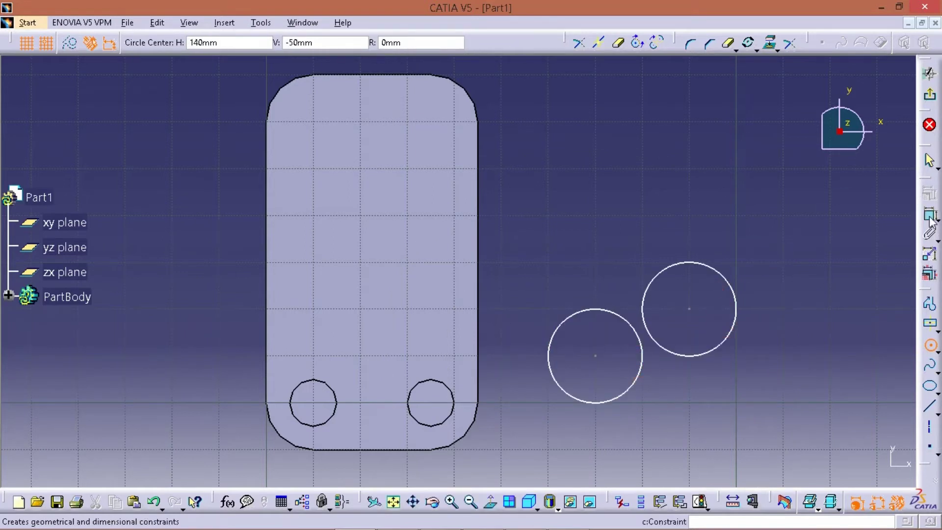
- Dimension the diameter of the circle farther from the base and set it to 8 mm
{"action": "left_click", "coordinate": [929, 213]}
{"action": "left_click", "coordinate": [730, 323]}
{"action": "left_click", "coordinate": [788, 263]}
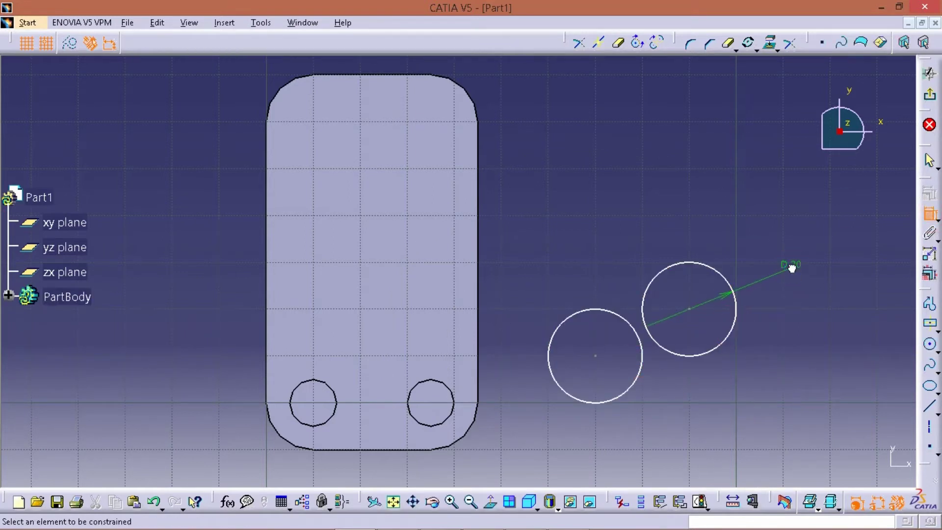
{"action": "double_click", "coordinate": [796, 268]}
{"action": "type", "text": "8"}
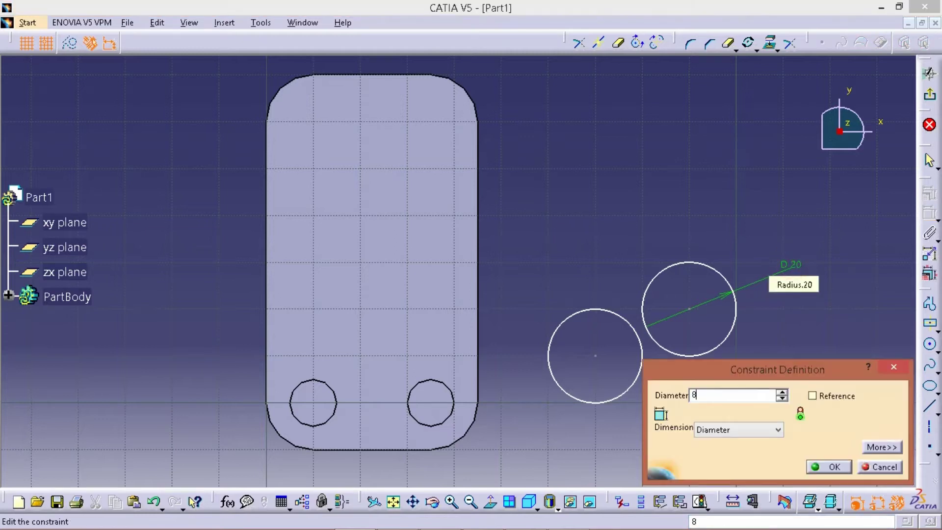
{"action": "key", "text": "Return"}
- Dimension the diameter of the circle nearer the base and set it to 8 mm
{"action": "left_click", "coordinate": [640, 340]}
{"action": "left_click", "coordinate": [664, 358]}
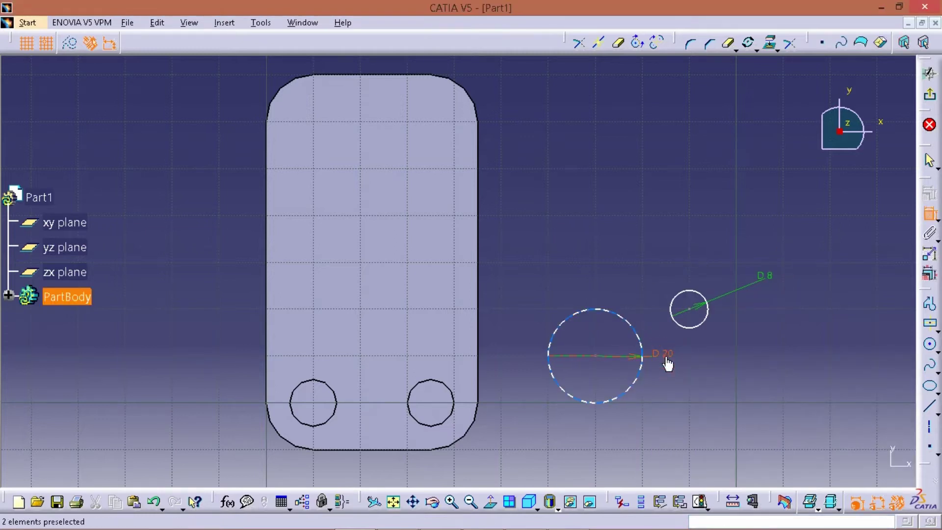
{"action": "double_click", "coordinate": [663, 353]}
{"action": "type", "text": "8"}
{"action": "key", "text": "Return"}
- Make the nearer 8 mm circle concentric with the base's left 10 mm hole
{"action": "left_click", "coordinate": [597, 357]}
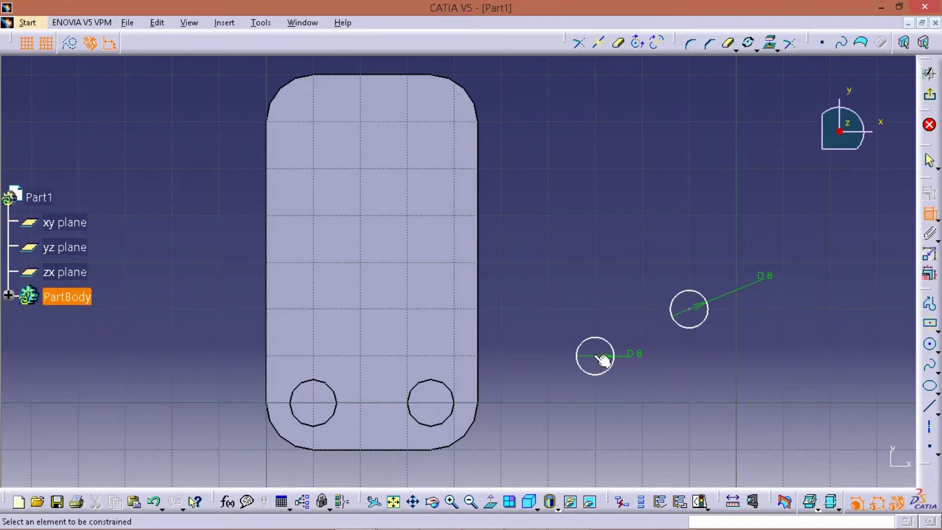
{"action": "left_click", "coordinate": [343, 405]}
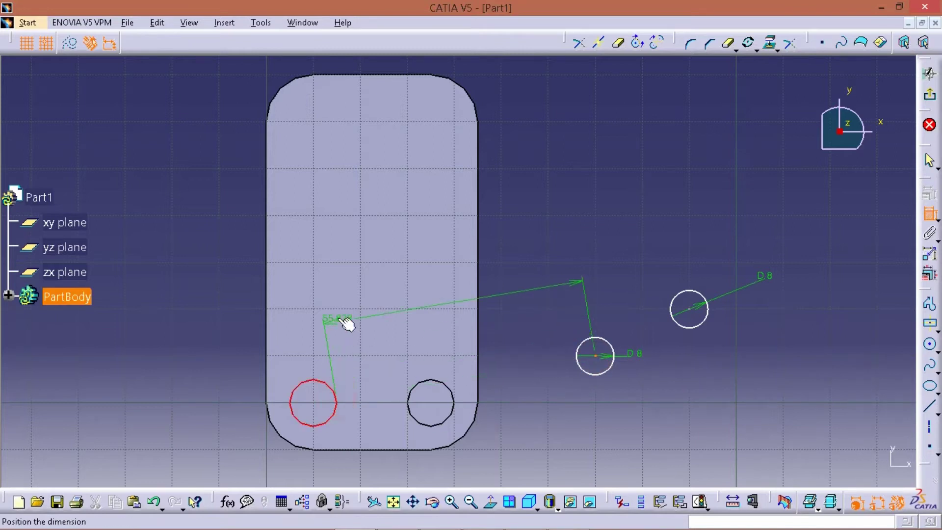
{"action": "right_click", "coordinate": [338, 318]}
{"action": "left_click", "coordinate": [397, 485]}
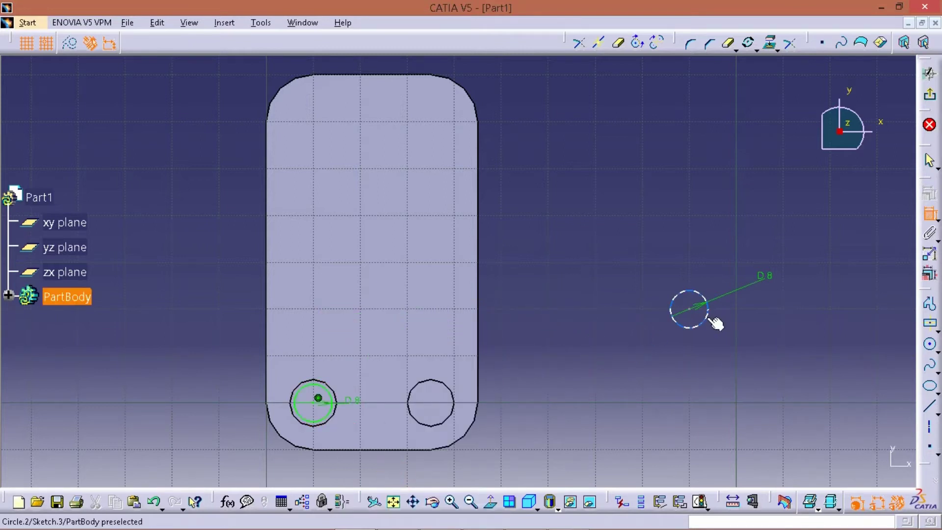
- Make the remaining 8 mm circle concentric with the base's right 10 mm hole
{"action": "left_click", "coordinate": [707, 317]}
{"action": "left_click", "coordinate": [453, 408]}
{"action": "right_click", "coordinate": [485, 311]}
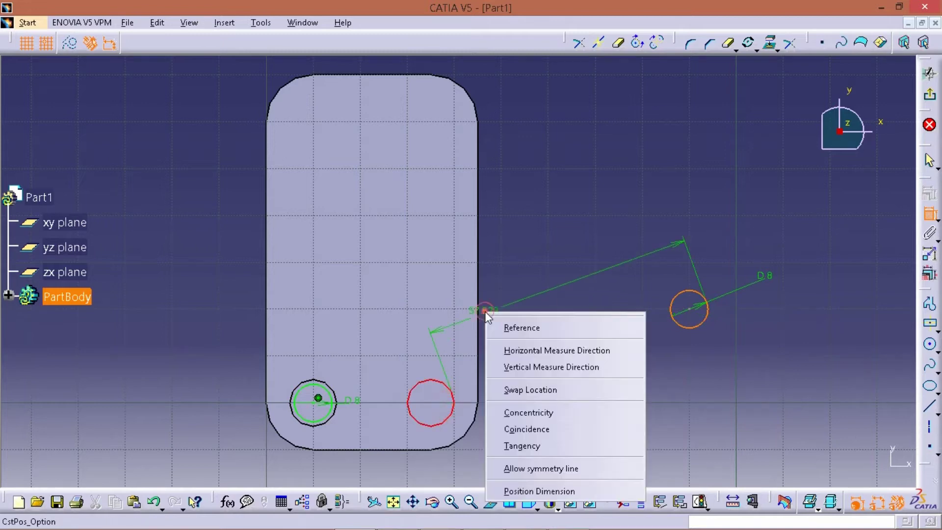
{"action": "left_click", "coordinate": [529, 414]}
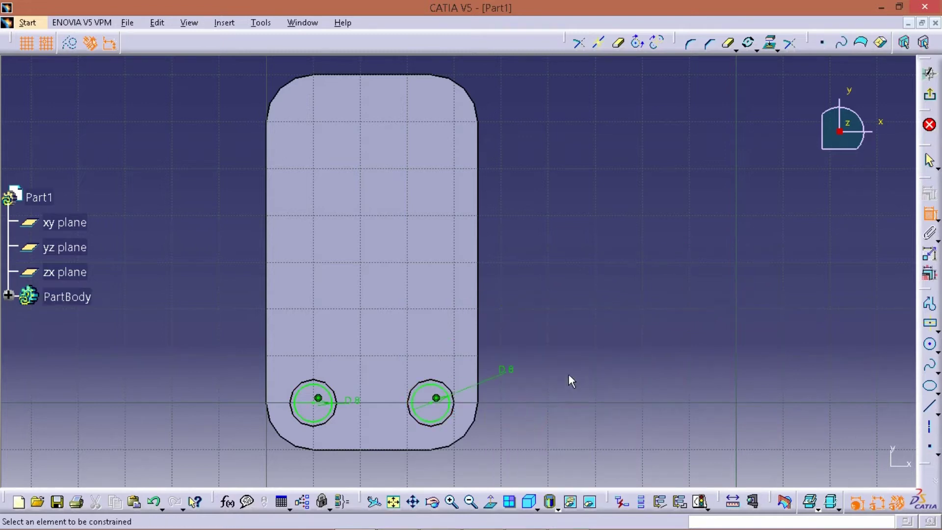
- Leave the sketch and cut the two 8 mm circles as a 13 mm deep pocket through the base
{"action": "left_click", "coordinate": [929, 95]}
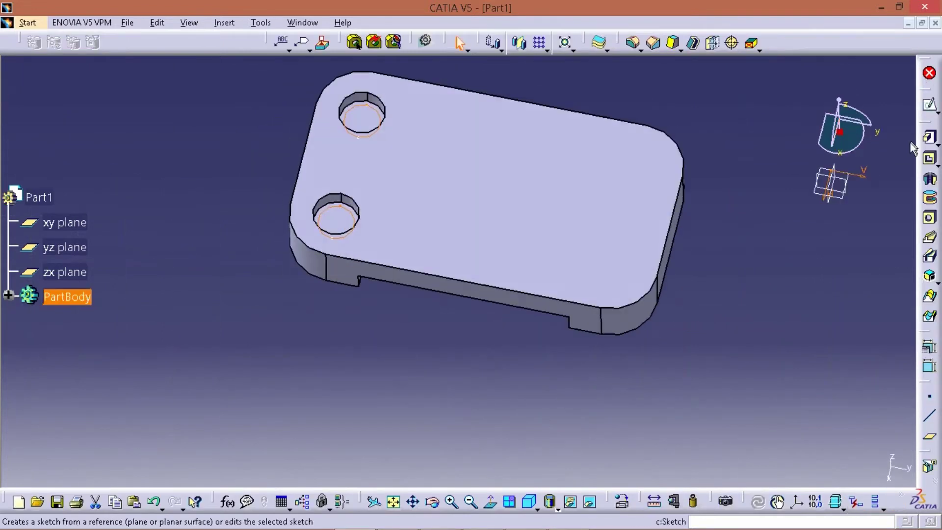
{"action": "key", "text": "Return"}
{"action": "middle_click_drag", "start_coordinate": [508, 311], "coordinate": [509, 219]}
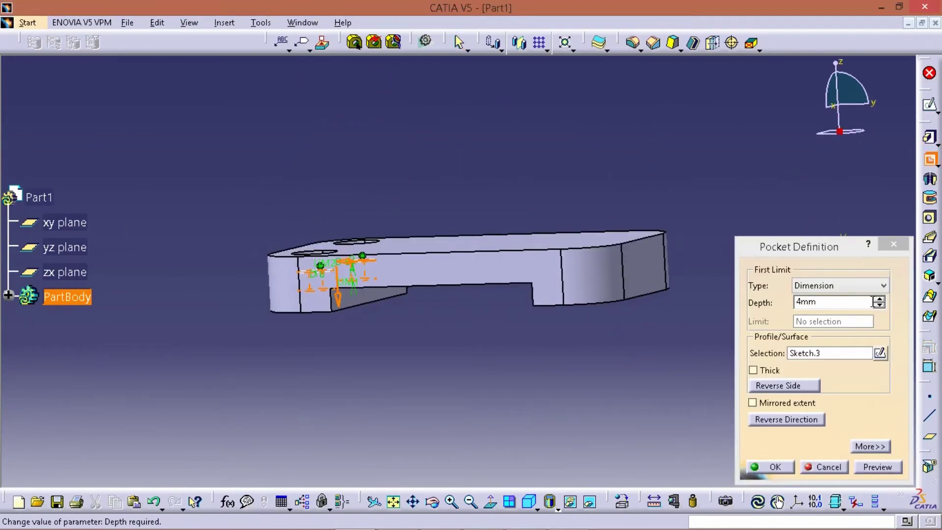
{"action": "left_click", "coordinate": [878, 300]}
{"action": "left_click", "coordinate": [879, 299]}
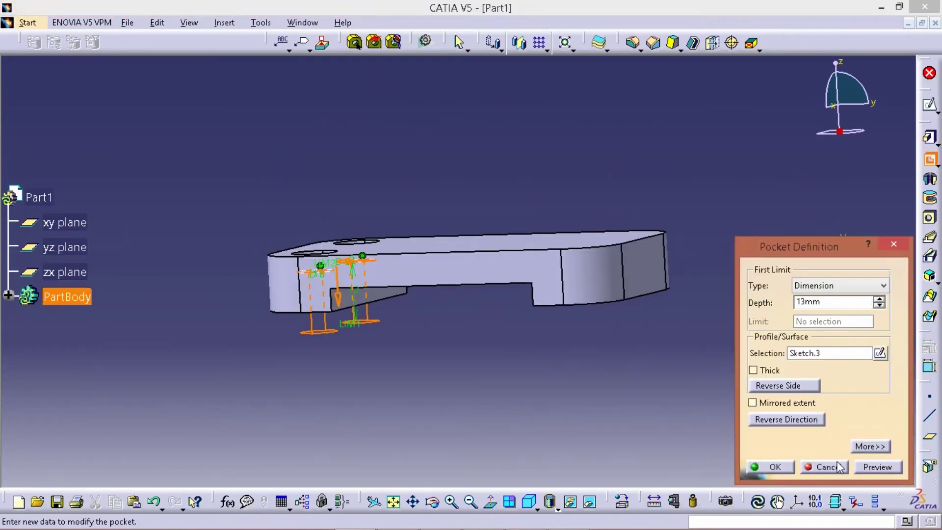
{"action": "left_click", "coordinate": [782, 466]}
{"action": "mouse_move", "coordinate": [781, 466]}
{"action": "middle_mouse_down"}
{"action": "mouse_move", "coordinate": [532, 422]}
{"action": "mouse_move", "coordinate": [380, 271]}
{"action": "middle_mouse_up"}
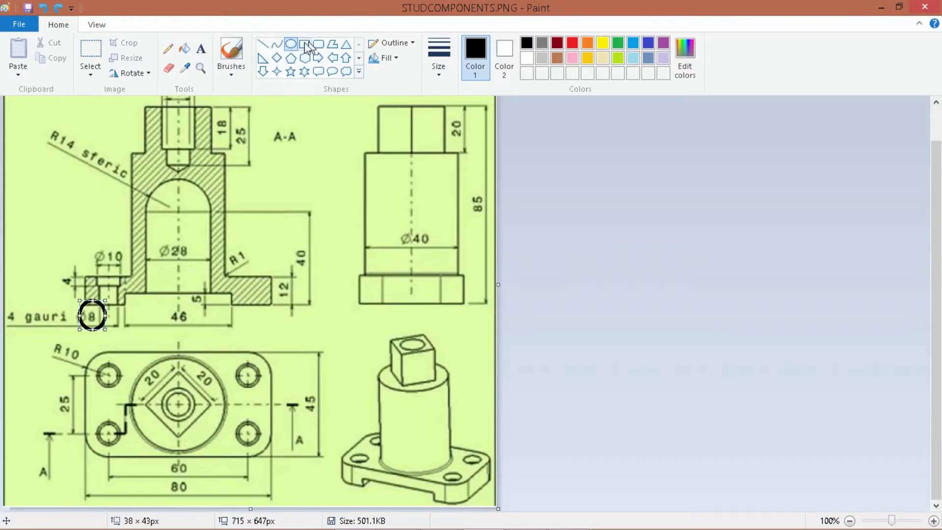
- Box the left and right hole pairs on the Paint drawing's plan view and draw vertical and horizontal lines through its centre
{"action": "left_click", "coordinate": [305, 44]}
{"action": "left_click_drag", "start_coordinate": [79, 348], "coordinate": [127, 460]}
{"action": "left_click_drag", "start_coordinate": [230, 343], "coordinate": [273, 476]}
{"action": "left_click", "coordinate": [262, 44]}
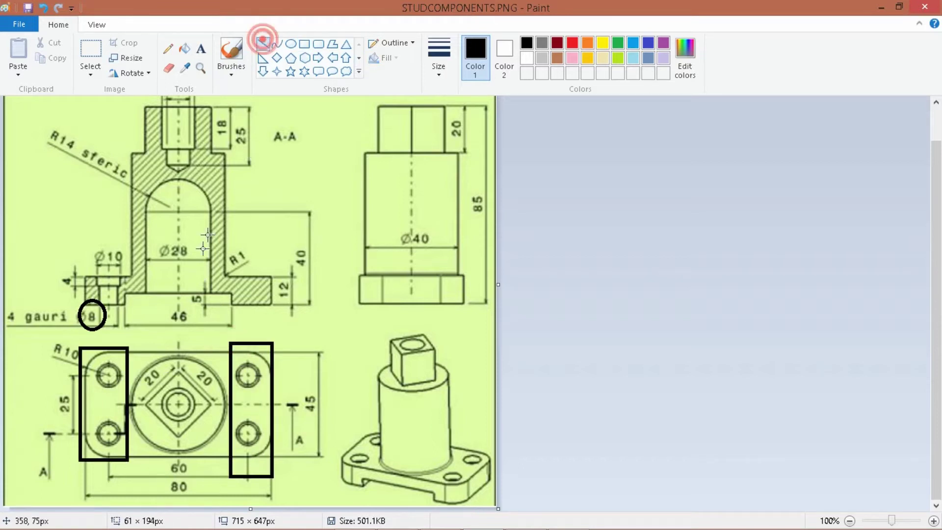
{"action": "left_click_drag", "start_coordinate": [179, 322], "coordinate": [178, 508]}
{"action": "left_click_drag", "start_coordinate": [140, 398], "coordinate": [223, 394]}
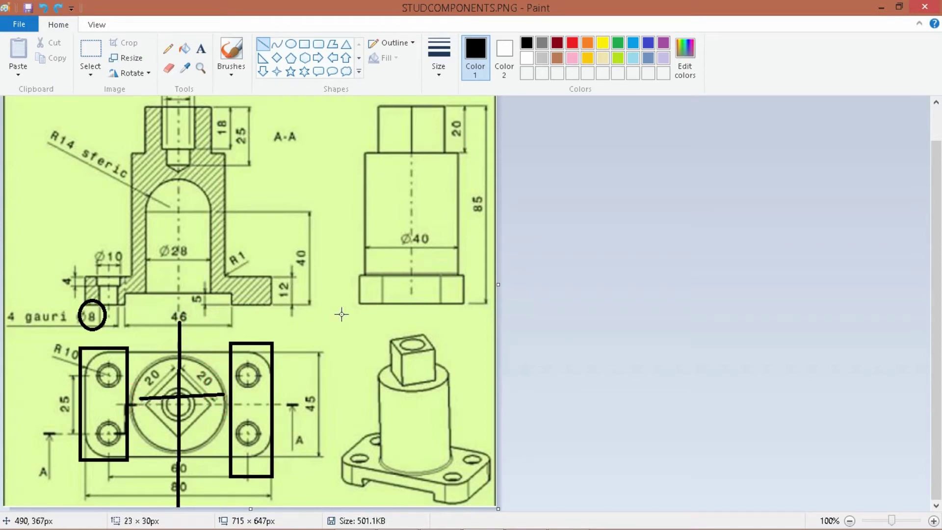
- Undo the box and centre-line markings on the Paint drawing and switch back to the CATIA part
{"action": "key", "text": "ctrl+z"}
{"action": "key", "text": "ctrl+z"}
{"action": "key", "text": "ctrl+z"}
{"action": "key", "text": "ctrl+z"}
{"action": "key", "text": "ctrl+z"}
{"action": "key", "text": "alt+Tab"}
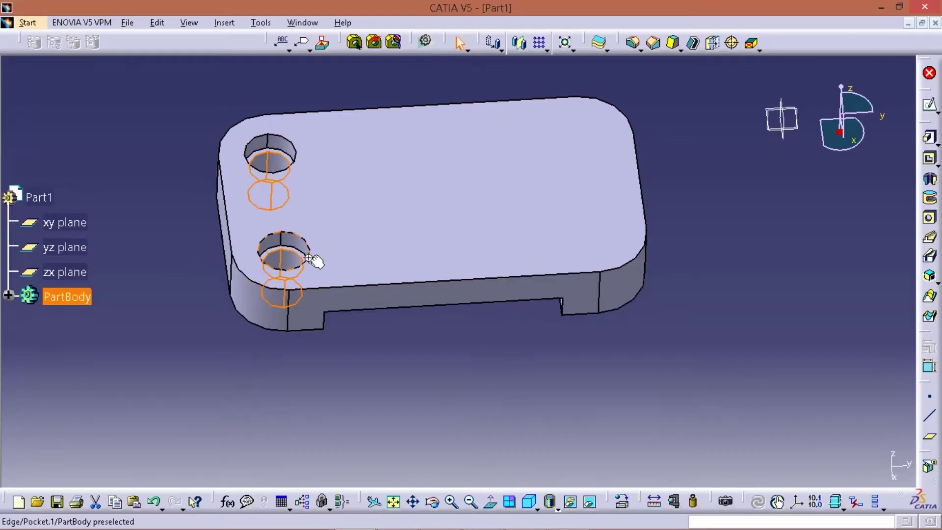
- Start a plane offset from the base's end face beside the two holes, with its direction reversed toward the middle of the base
{"action": "middle_click_drag", "start_coordinate": [309, 259], "coordinate": [454, 234]}
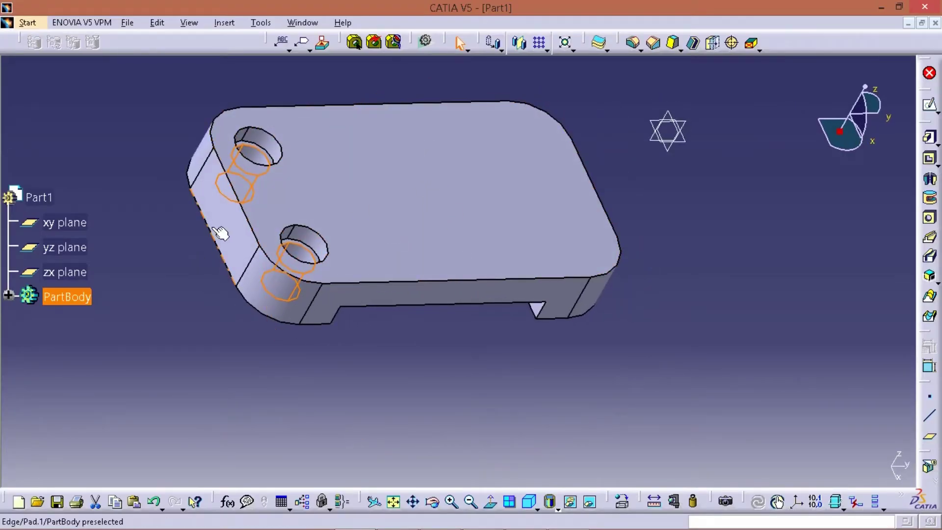
{"action": "left_click", "coordinate": [929, 436]}
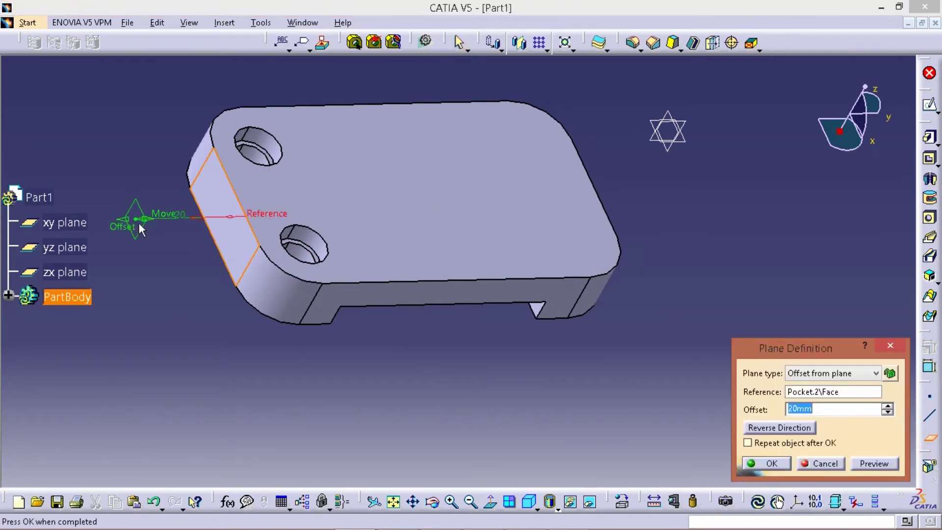
{"action": "left_click", "coordinate": [790, 428]}
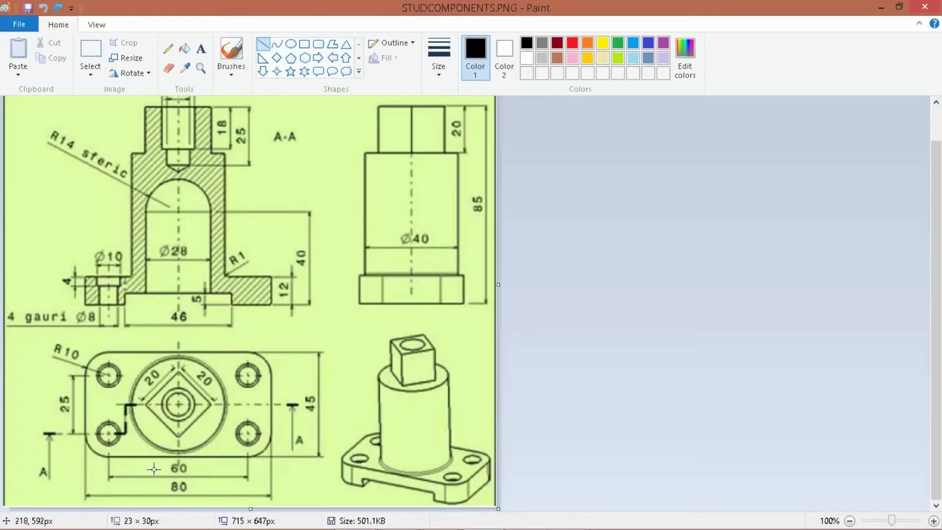
- Circle the 80 overall length on the Paint drawing, divide 80 by 2 in Calculator, and return to the CATIA part
{"action": "mouse_move", "coordinate": [153, 469]}
{"action": "left_mouse_down"}
{"action": "mouse_move", "coordinate": [203, 504]}
{"action": "mouse_move", "coordinate": [190, 489]}
{"action": "left_mouse_up"}
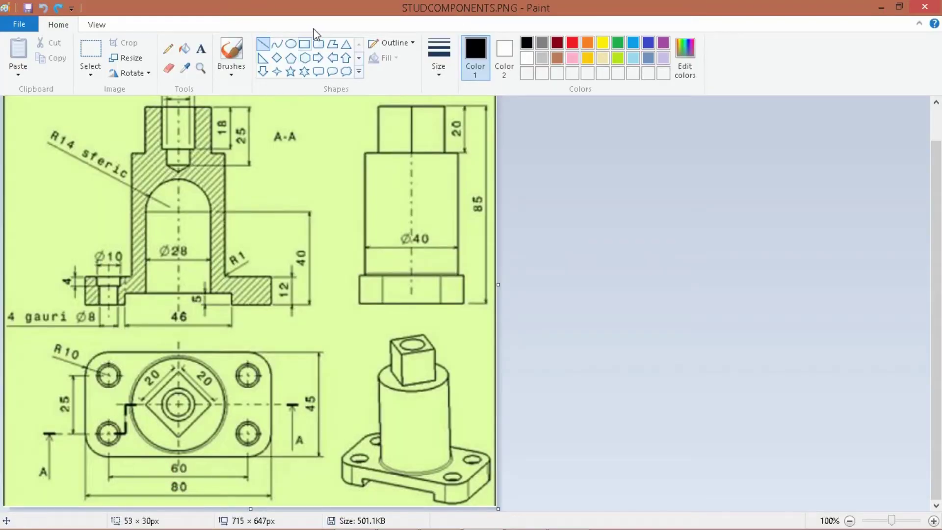
{"action": "left_click", "coordinate": [291, 44]}
{"action": "left_click_drag", "start_coordinate": [134, 478], "coordinate": [223, 502]}
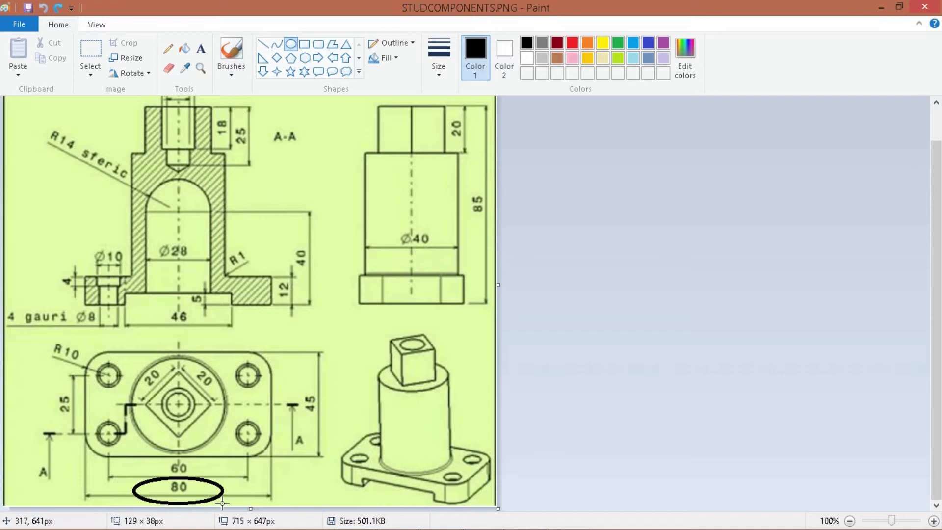
{"action": "key", "text": "alt+Tab"}
{"action": "type", "text": "80"}
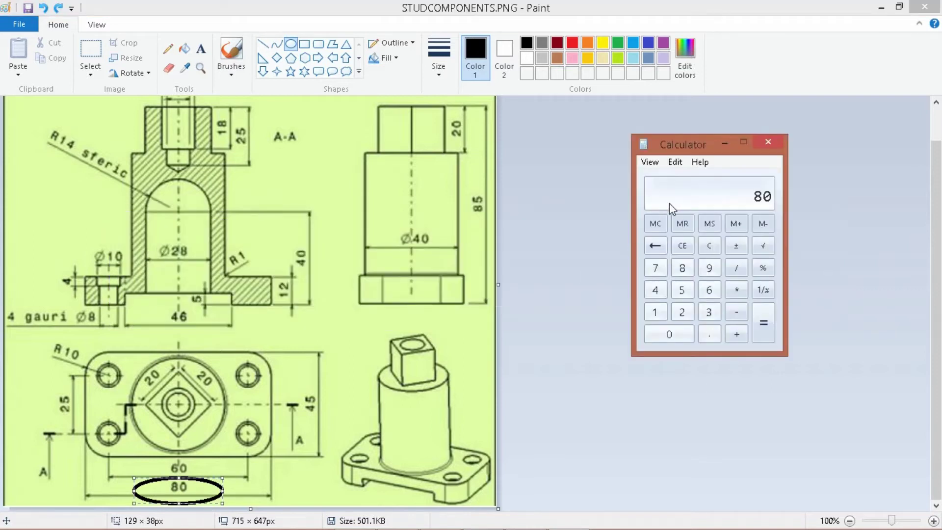
{"action": "type", "text": "/2="}
{"action": "key", "text": "alt+Tab"}
{"action": "key", "text": "alt+Tab"}
- Set the plane's offset to 40 mm and create it across the middle of the base
{"action": "key", "text": "Tab"}
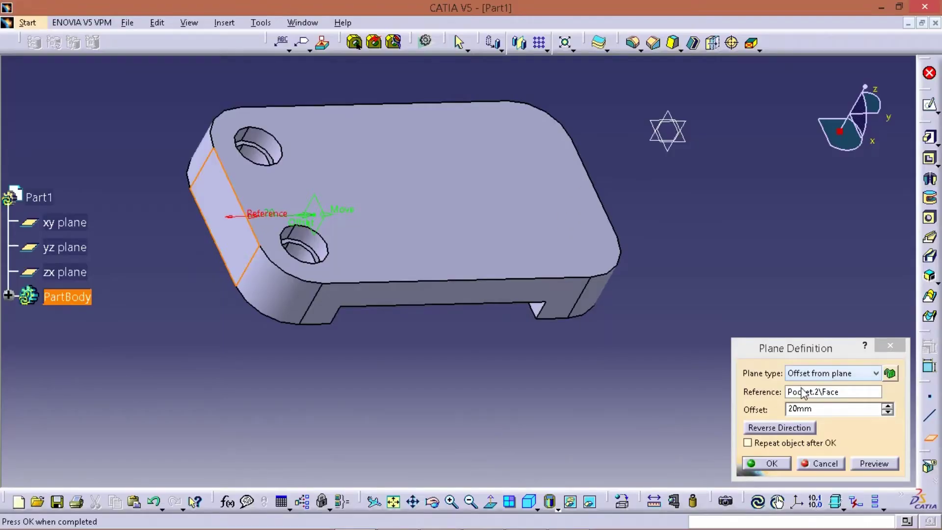
{"action": "double_click", "coordinate": [809, 410]}
{"action": "type", "text": "4"}
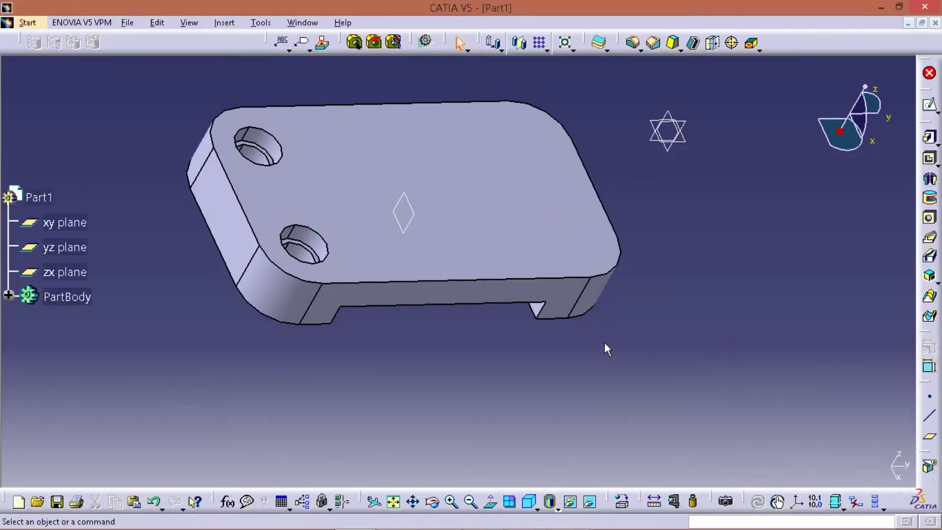
{"action": "middle_click_drag", "start_coordinate": [604, 343], "coordinate": [504, 421]}
{"action": "left_click", "coordinate": [459, 191]}
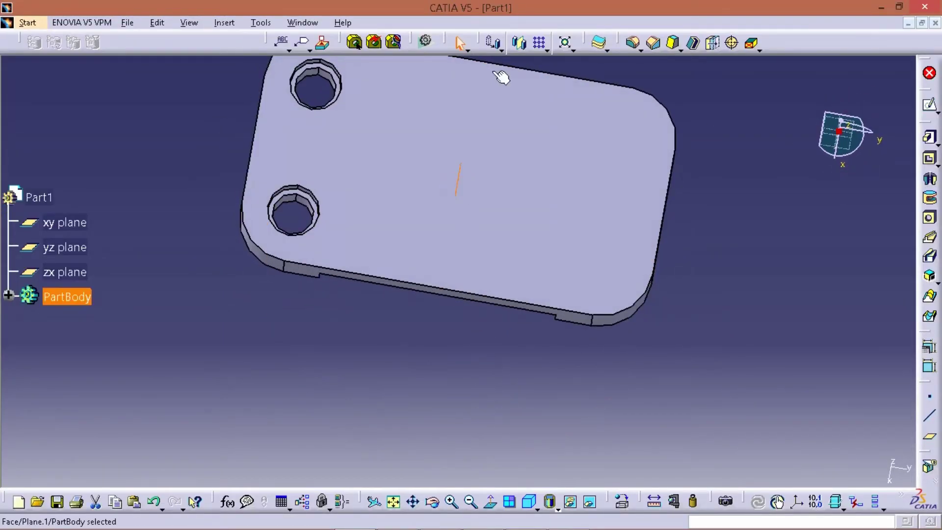
{"action": "left_click", "coordinate": [515, 47]}
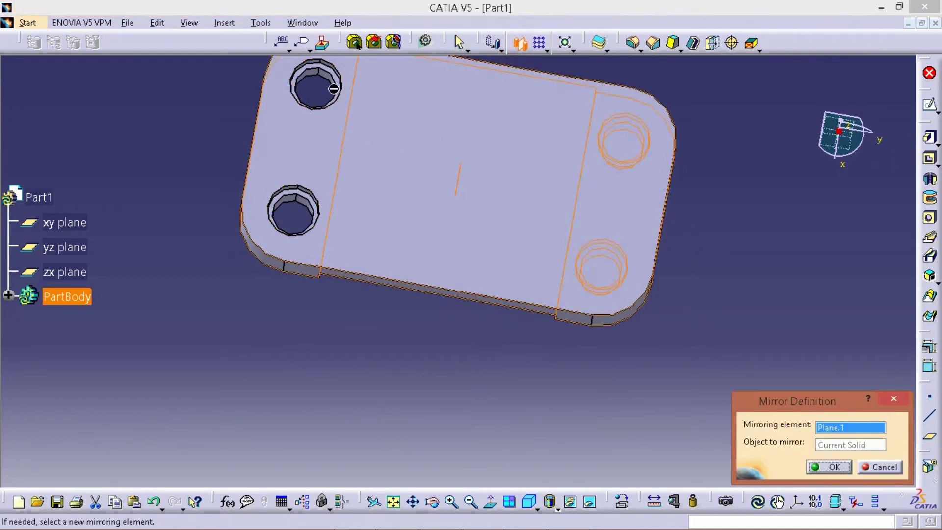
{"action": "middle_click_drag", "start_coordinate": [465, 247], "coordinate": [395, 147]}
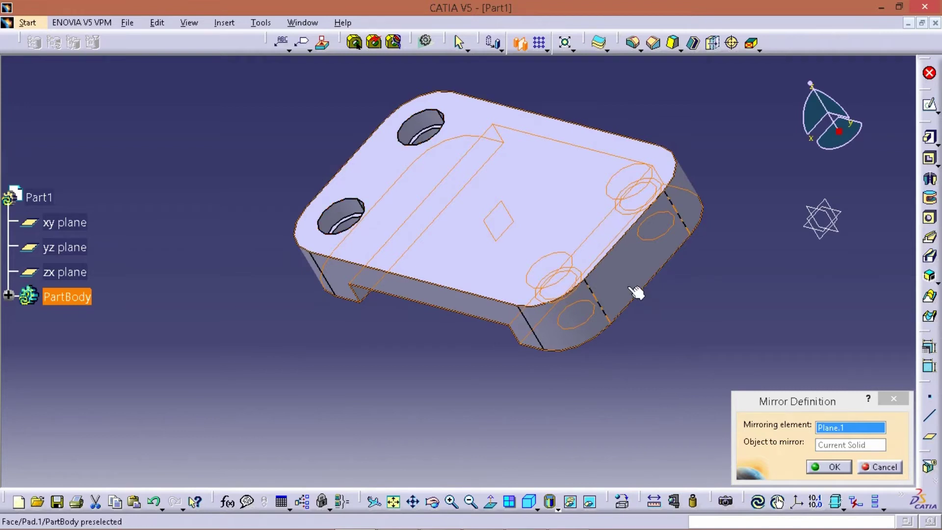
{"action": "key", "text": "Escape"}
- Mirror the two stepped corner holes about the middle plane onto the opposite end of the base
{"action": "middle_click_drag", "start_coordinate": [457, 252], "coordinate": [307, 196]}
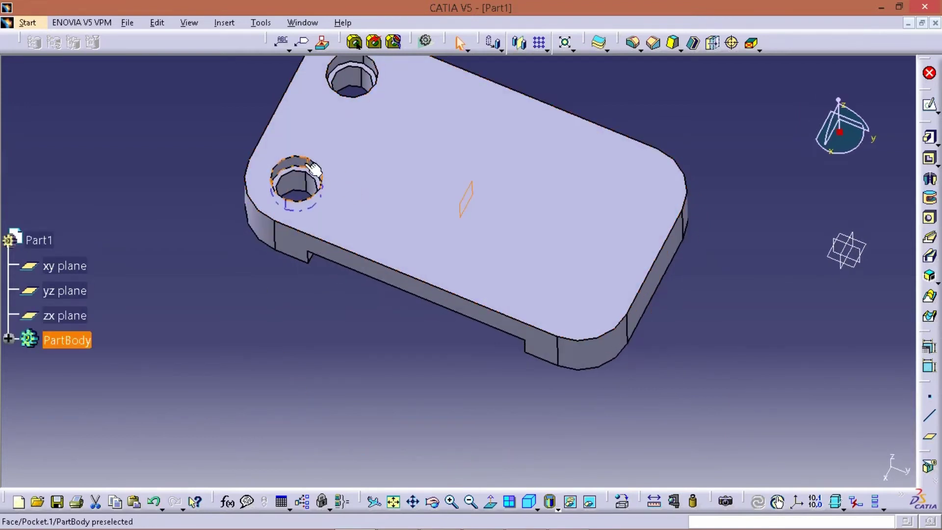
{"action": "left_click", "coordinate": [309, 188], "text": "ctrl"}
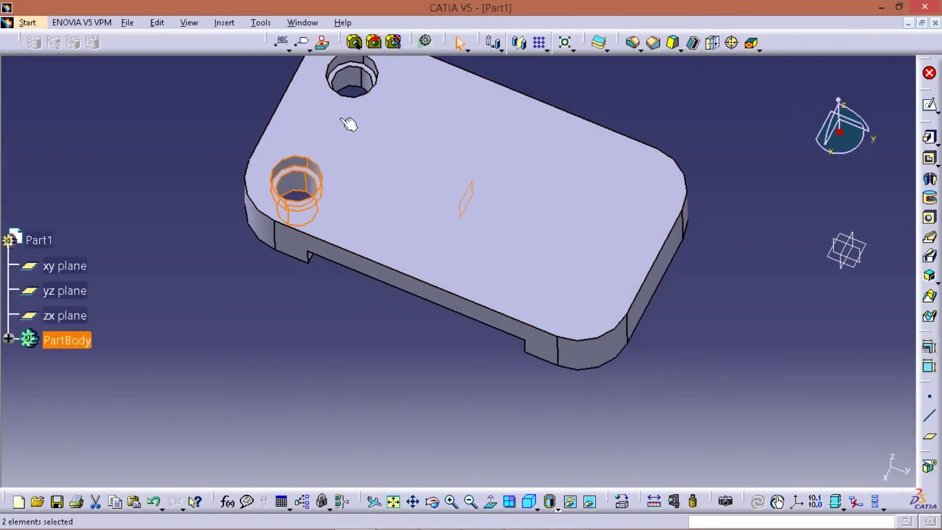
{"action": "left_click", "coordinate": [353, 76]}
{"action": "middle_click_drag", "start_coordinate": [400, 146], "coordinate": [422, 243]}
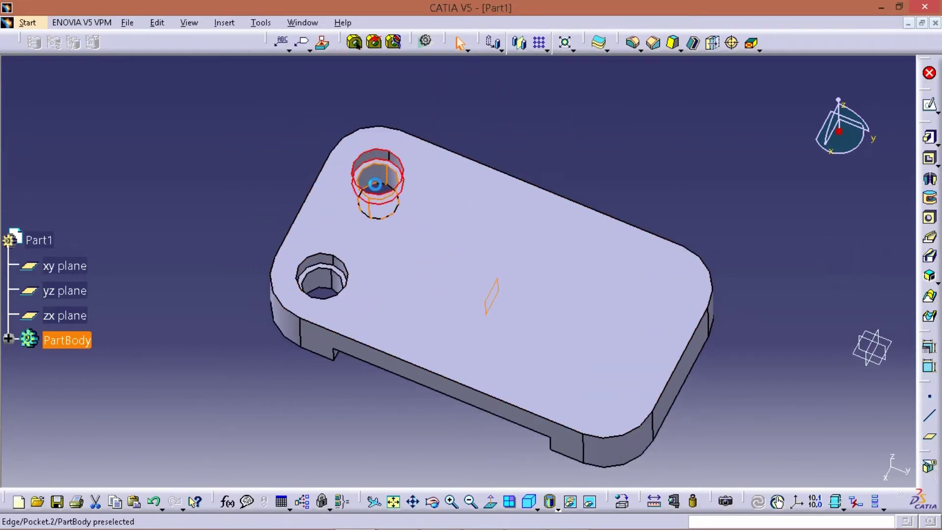
{"action": "left_click", "coordinate": [375, 189], "text": "ctrl"}
{"action": "left_click", "coordinate": [323, 273], "text": "ctrl"}
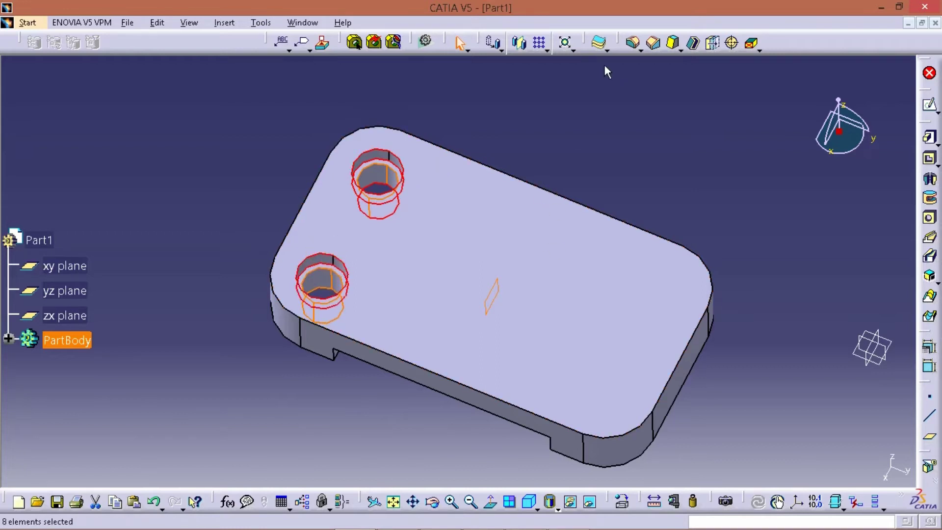
{"action": "left_click", "coordinate": [518, 42]}
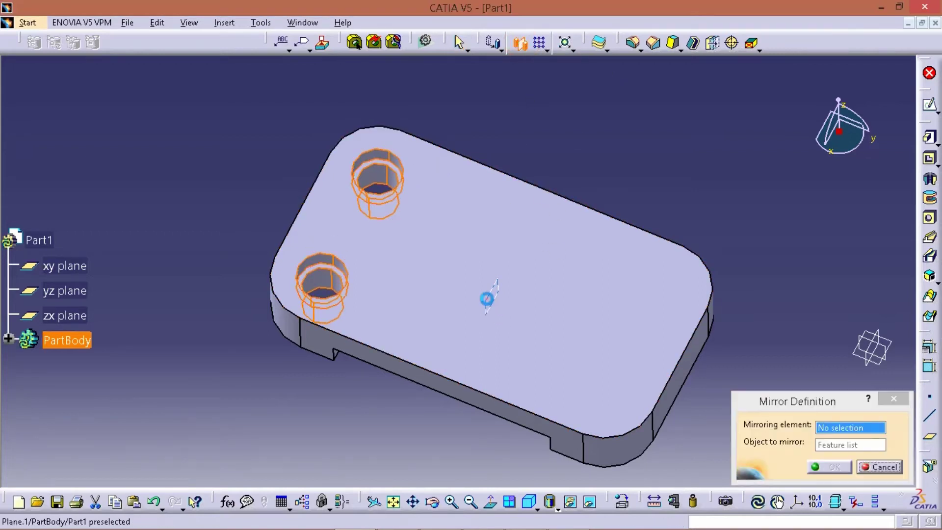
{"action": "left_click", "coordinate": [488, 296]}
{"action": "left_click", "coordinate": [836, 467]}
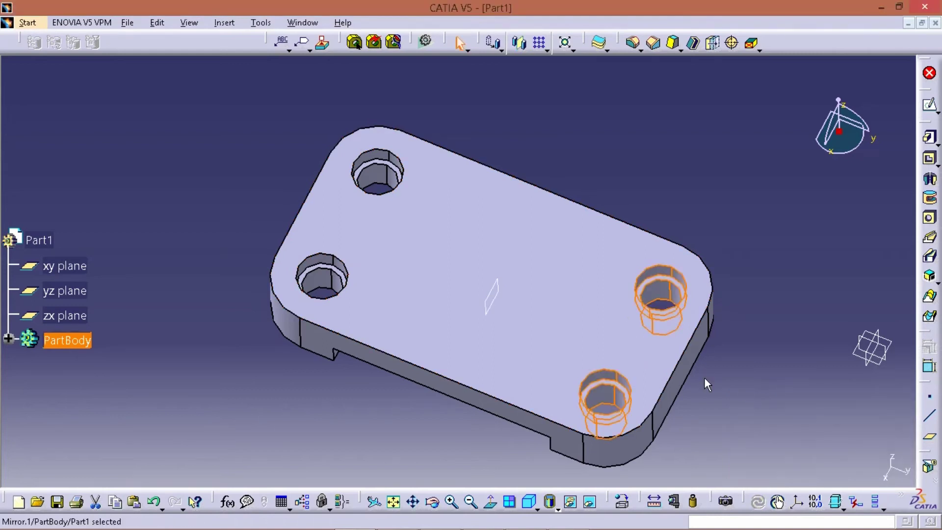
- Circle the round boss outline in the Paint drawing's plan view and return to the CATIA part
{"action": "middle_click_drag", "start_coordinate": [704, 385], "coordinate": [625, 328]}
{"action": "key", "text": "alt+Tab"}
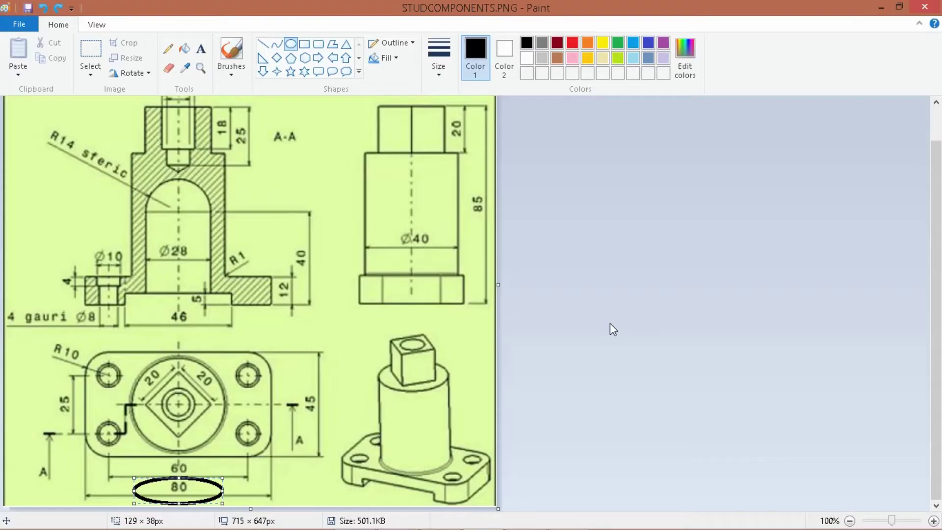
{"action": "left_click_drag", "start_coordinate": [150, 376], "coordinate": [223, 447]}
{"action": "key", "text": "ctrl+z"}
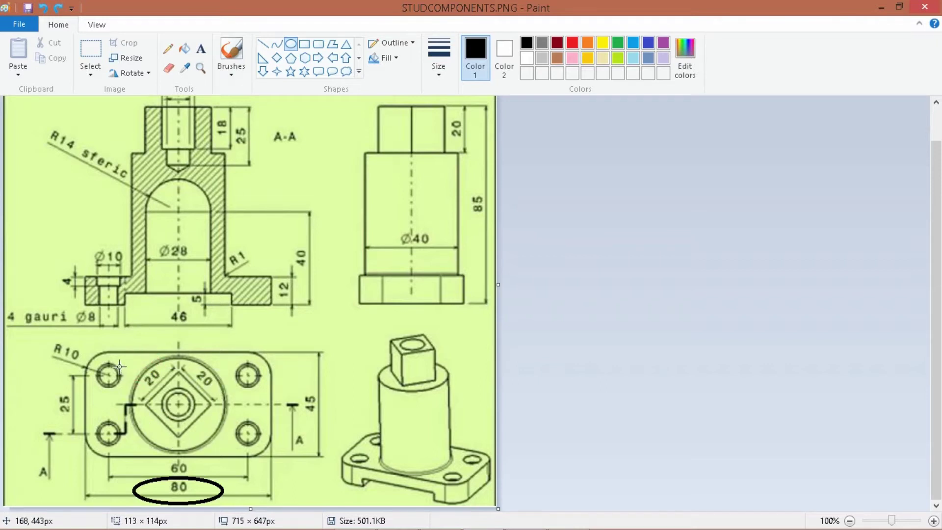
{"action": "mouse_move", "coordinate": [120, 366]}
{"action": "left_mouse_down"}
{"action": "mouse_move", "coordinate": [245, 450]}
{"action": "mouse_move", "coordinate": [234, 441]}
{"action": "left_mouse_up"}
{"action": "key", "text": "alt+Tab"}
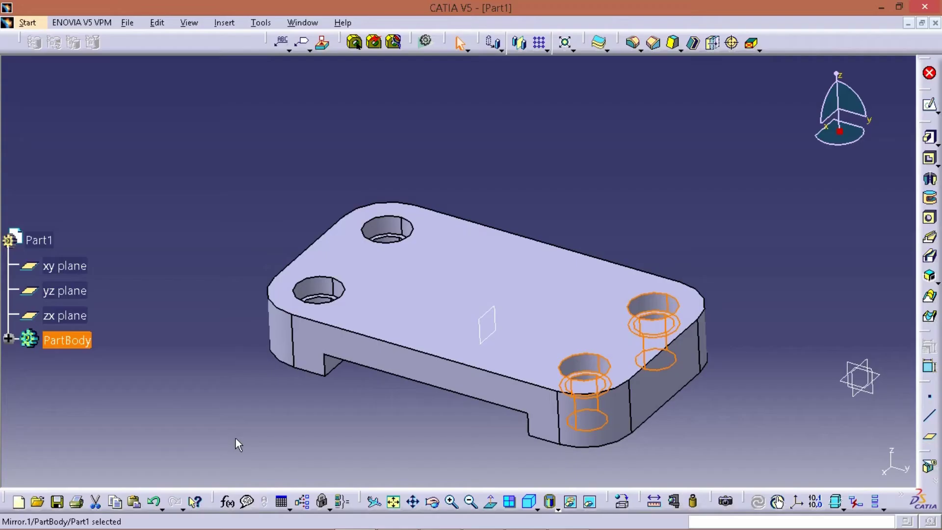
- Open a sketch on the base's top face
{"action": "left_click", "coordinate": [475, 288]}
{"action": "left_click", "coordinate": [937, 112]}
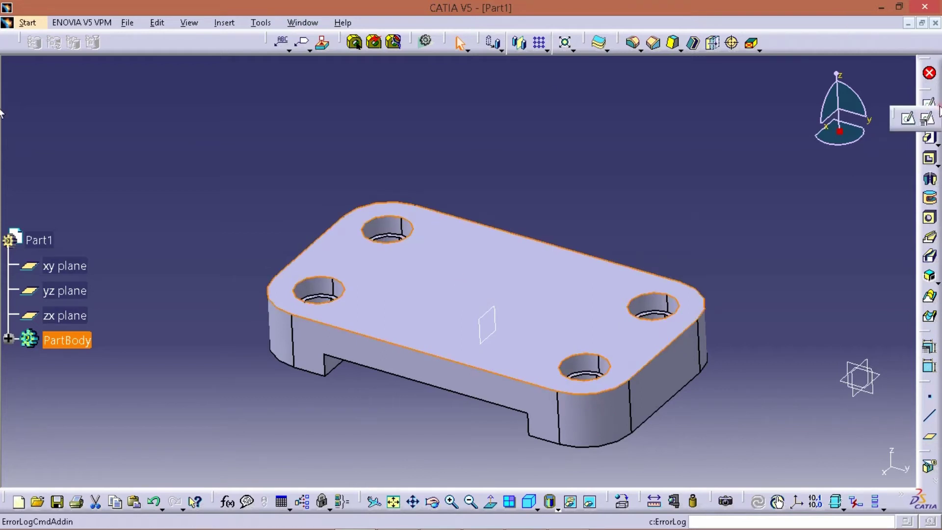
{"action": "left_click", "coordinate": [929, 116]}
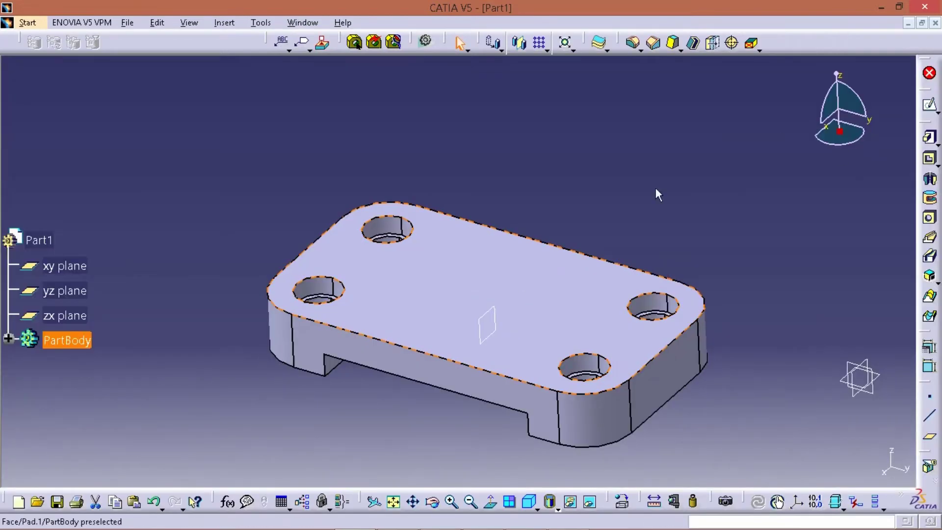
{"action": "left_click", "coordinate": [928, 104]}
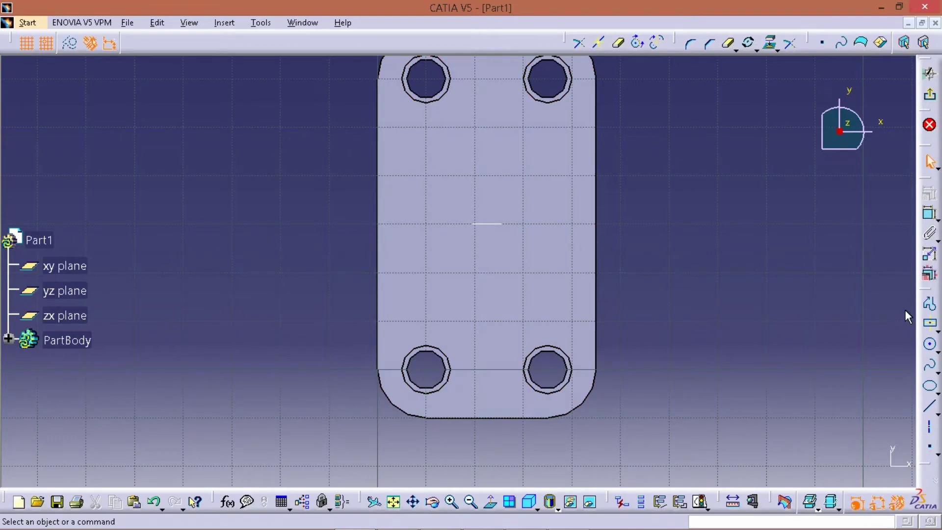
- Circle the Ø40 boss diameter on the Paint drawing's side view and return to the CATIA sketch
{"action": "key", "text": "alt+Tab"}
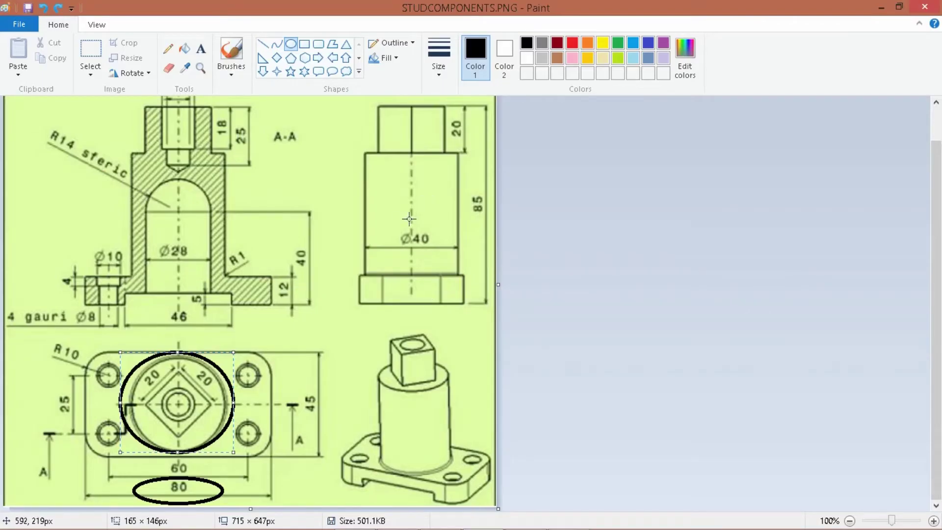
{"action": "left_click_drag", "start_coordinate": [446, 256], "coordinate": [388, 212]}
{"action": "key", "text": "alt+Tab"}
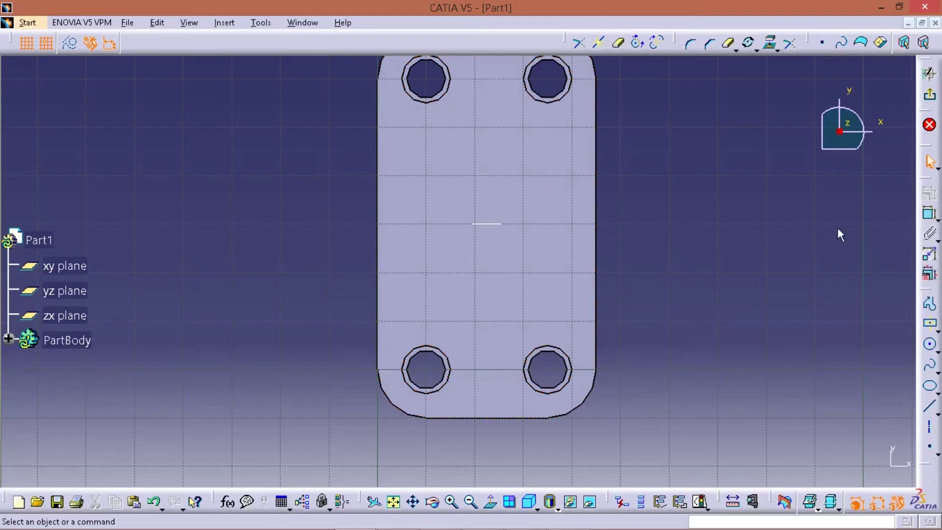
- Sketch a circle near the centre of the base's top face and constrain its diameter to 40 mm
{"action": "left_click", "coordinate": [929, 343]}
{"action": "left_click", "coordinate": [474, 223]}
{"action": "left_click", "coordinate": [531, 266]}
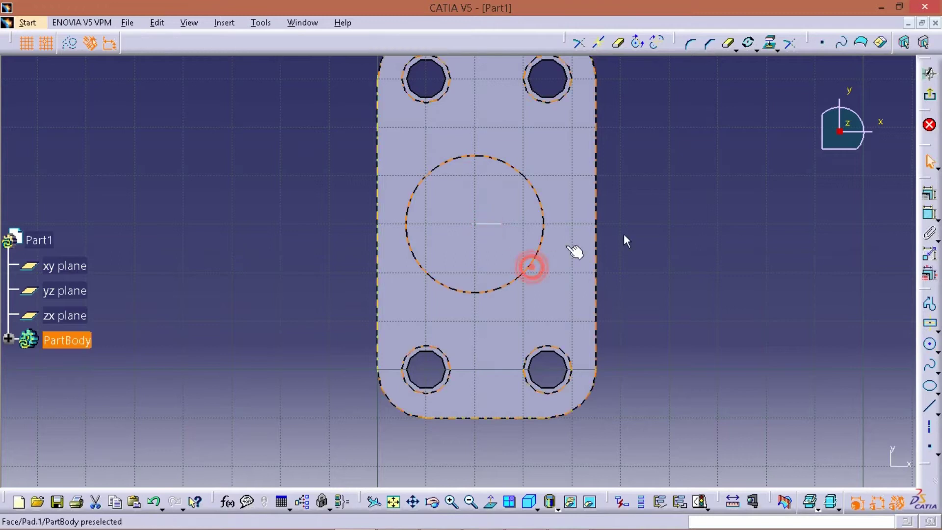
{"action": "left_click", "coordinate": [929, 212]}
{"action": "left_click", "coordinate": [721, 176]}
{"action": "double_click", "coordinate": [709, 175]}
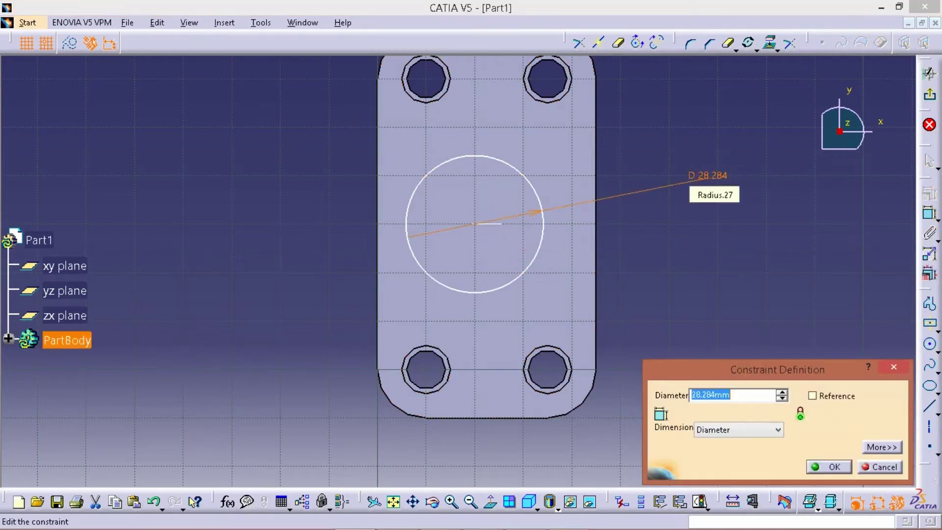
{"action": "type", "text": "40"}
{"action": "key", "text": "Return"}
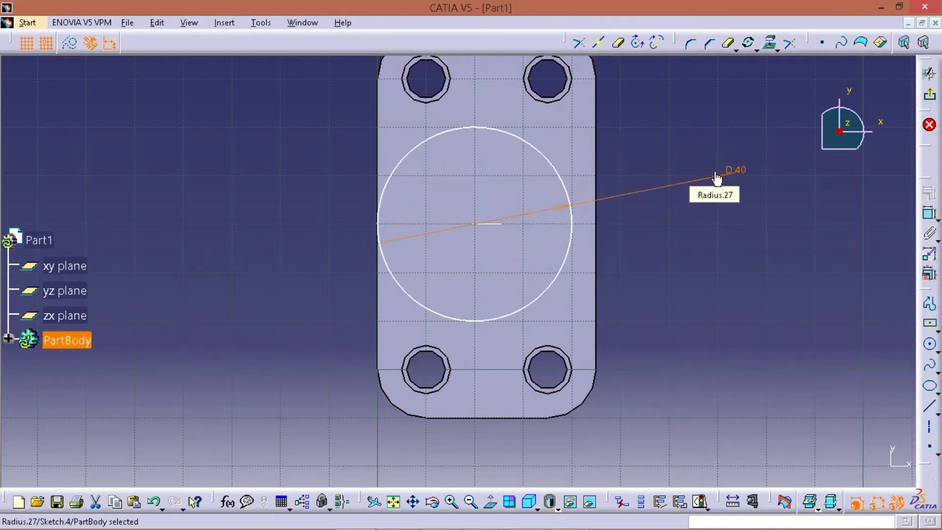
- Dimension the distance from the circle's centre to the base's right long edge
{"action": "left_click", "coordinate": [475, 226]}
{"action": "left_click", "coordinate": [928, 212]}
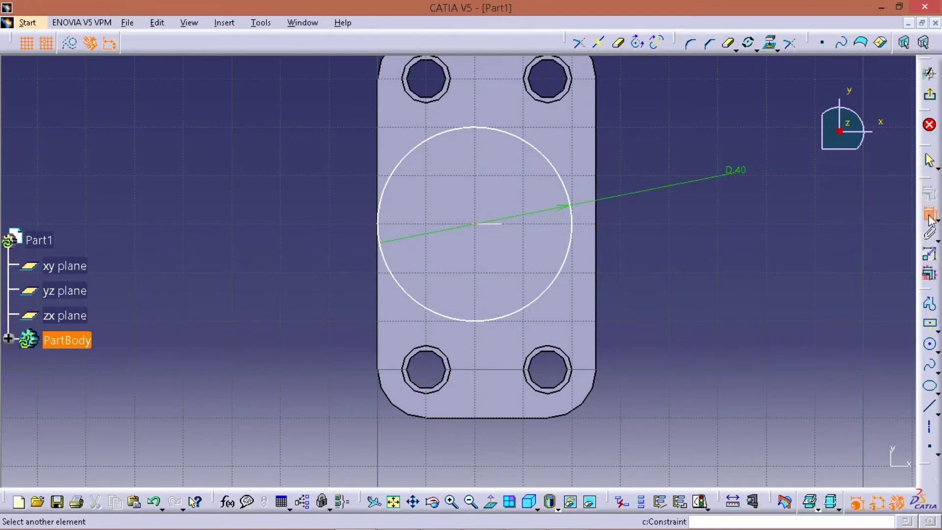
{"action": "left_click", "coordinate": [596, 246]}
{"action": "left_click", "coordinate": [694, 231]}
- Circle the 45 width on the Paint drawing, divide 45 by 2 in Calculator, and return to the CATIA sketch
{"action": "key", "text": "alt+Tab"}
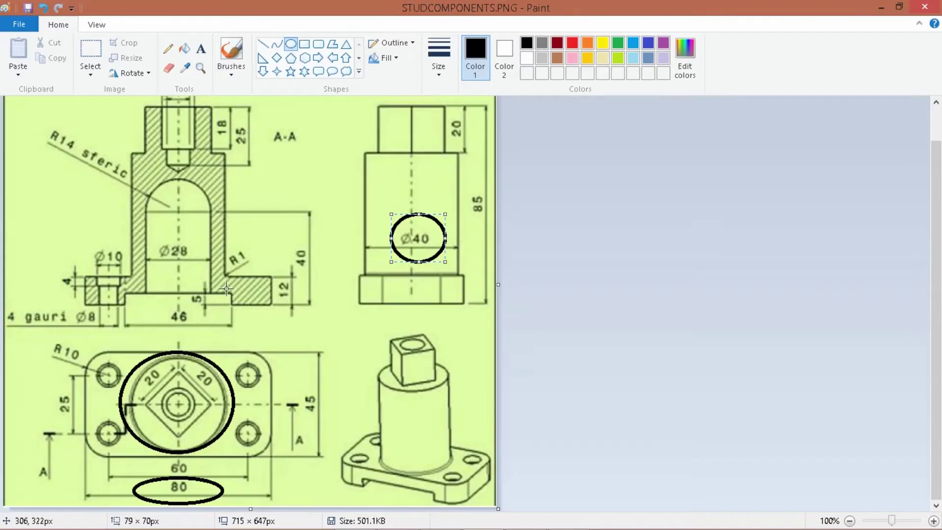
{"action": "left_click_drag", "start_coordinate": [303, 397], "coordinate": [324, 426]}
{"action": "key", "text": "alt+Tab"}
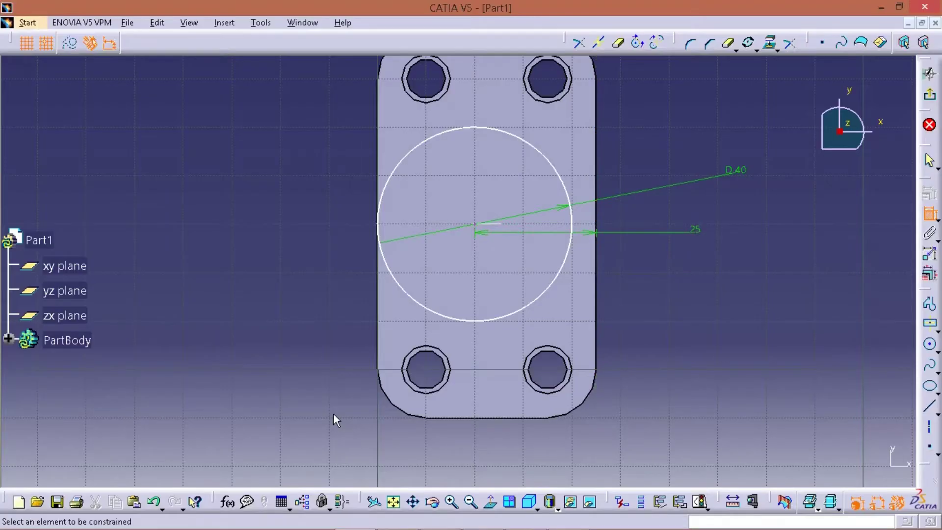
{"action": "key", "text": "alt+Tab"}
{"action": "left_click", "coordinate": [681, 201]}
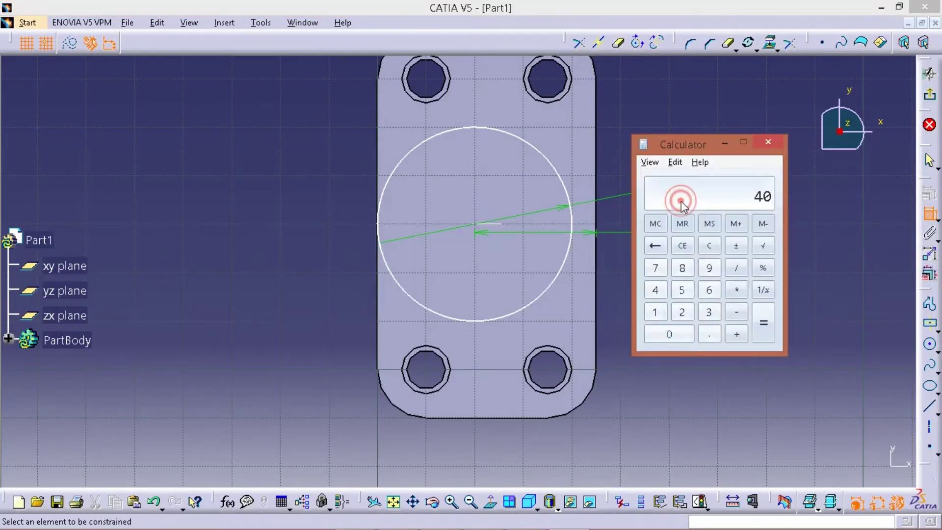
{"action": "key", "text": "BackSpace"}
{"action": "type", "text": "5/2="}
{"action": "key", "text": "alt+Tab"}
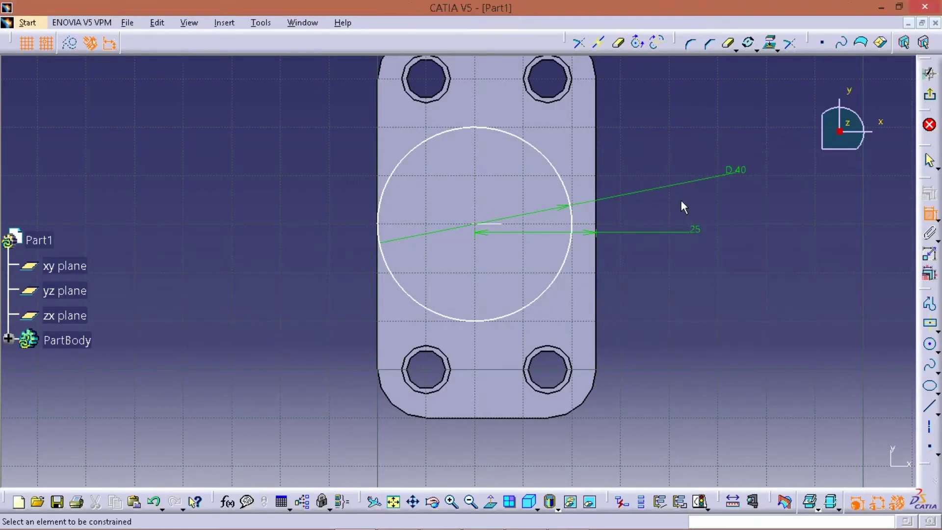
- Set the distance from the circle's centre to the base's long edge to 22.5 mm
{"action": "key", "text": "alt+Tab"}
{"action": "key", "text": "alt+Tab"}
{"action": "key", "text": "alt+shift+Tab"}
{"action": "key", "text": "alt+shift+Tab"}
{"action": "double_click", "coordinate": [695, 229]}
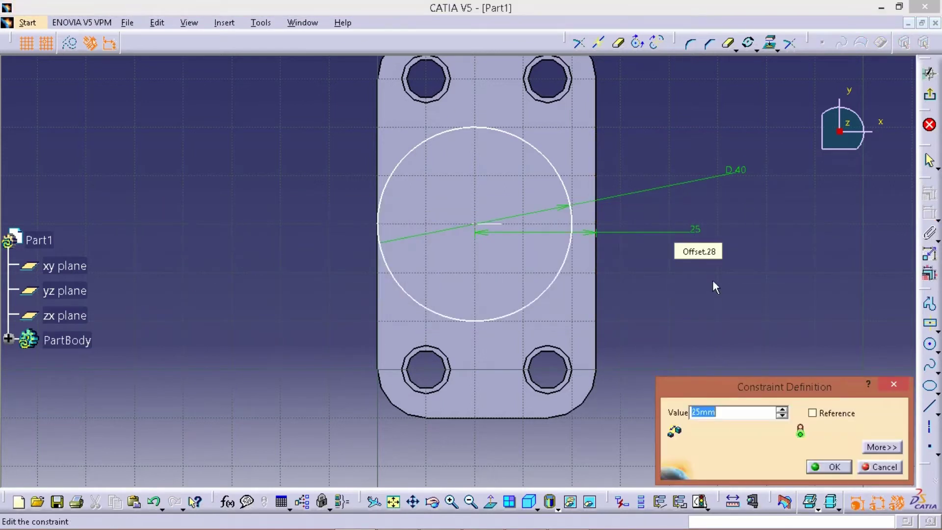
{"action": "key", "text": "Return"}
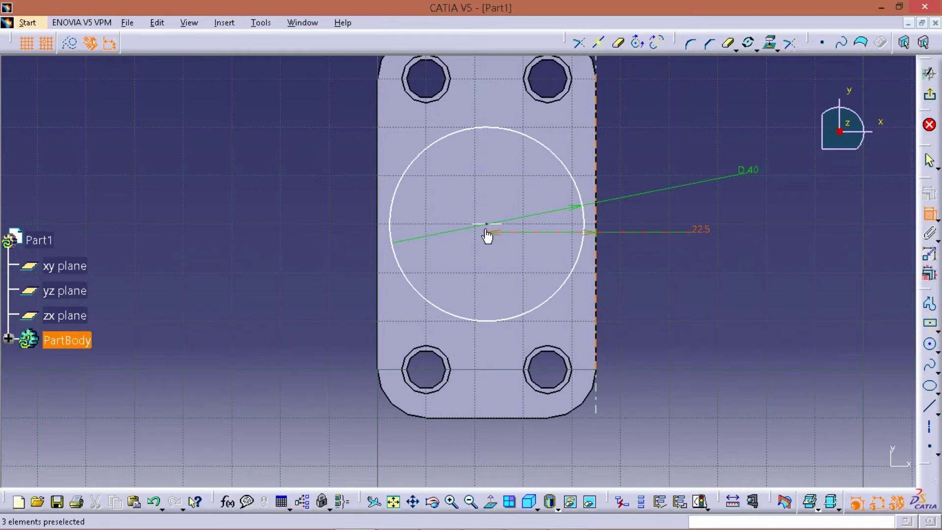
- Check the base length on the Paint drawing, return to CATIA and dimension the distance from the circle's centre to the base's lower short edge
{"action": "key", "text": "alt+Tab"}
{"action": "key", "text": "alt+Tab"}
{"action": "key", "text": "alt+Tab"}
{"action": "key", "text": "alt+Tab"}
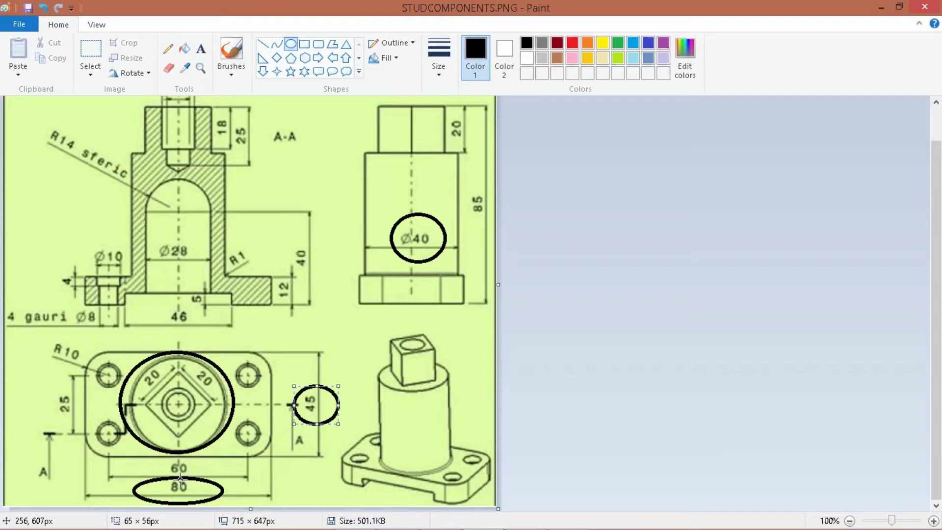
{"action": "key", "text": "alt+Tab"}
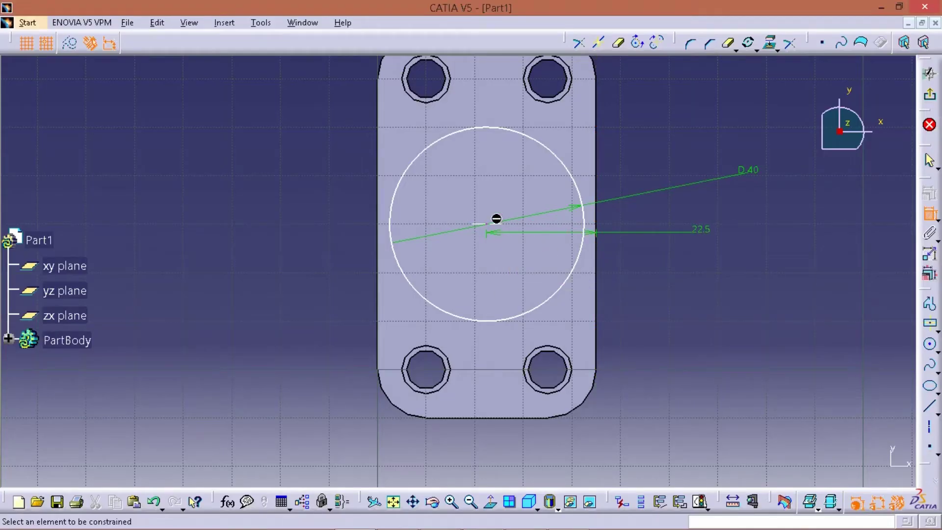
{"action": "left_click", "coordinate": [487, 224]}
{"action": "left_click", "coordinate": [497, 419]}
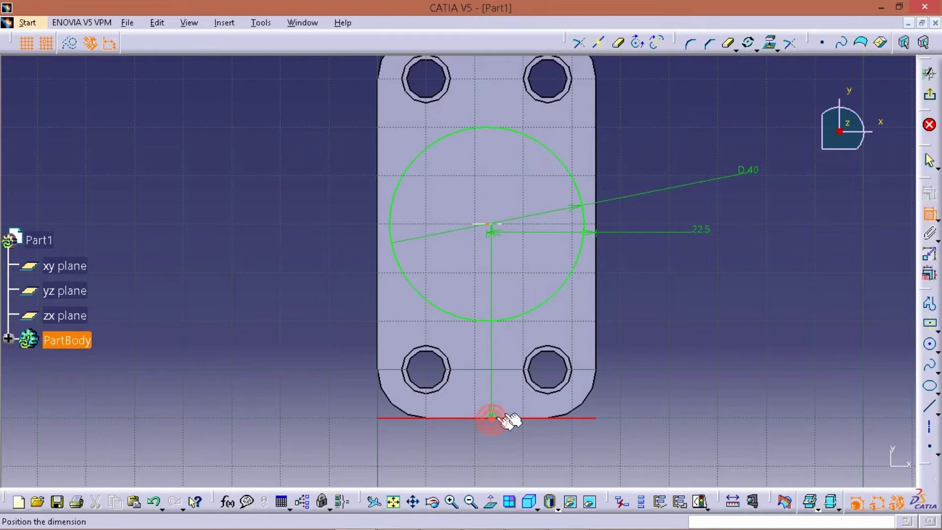
{"action": "left_click", "coordinate": [721, 296]}
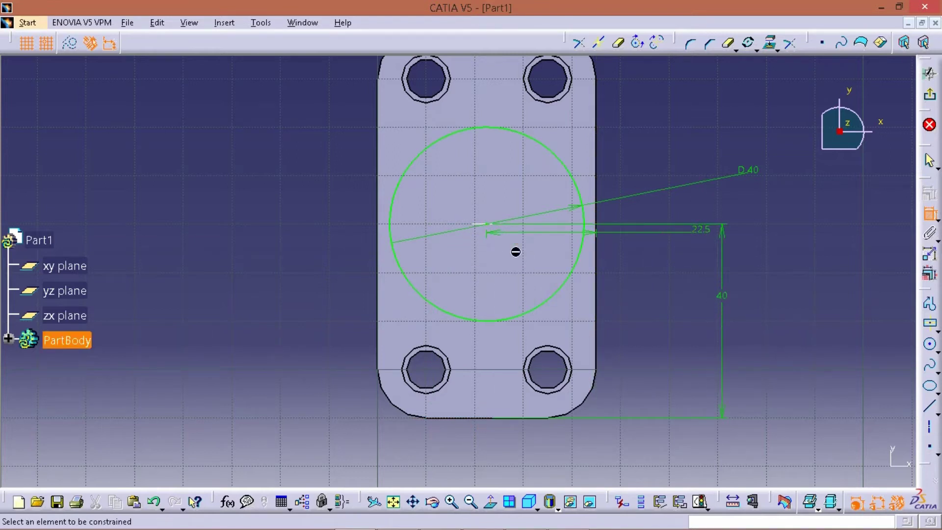
{"action": "middle_click_drag", "start_coordinate": [781, 305], "coordinate": [817, 138]}
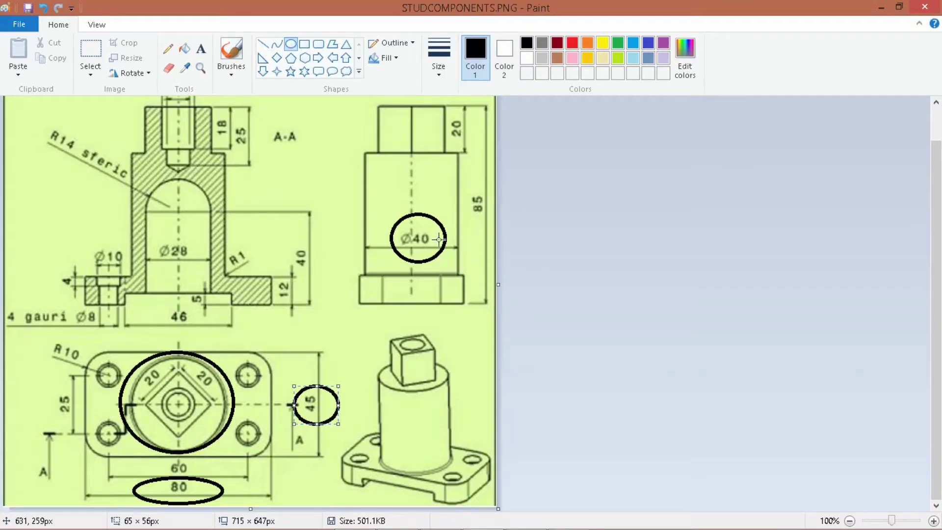
- Mark the cylinder's height on section A-A of the Paint drawing with two horizontal extension lines and a vertical line between them
{"action": "left_click", "coordinate": [264, 46]}
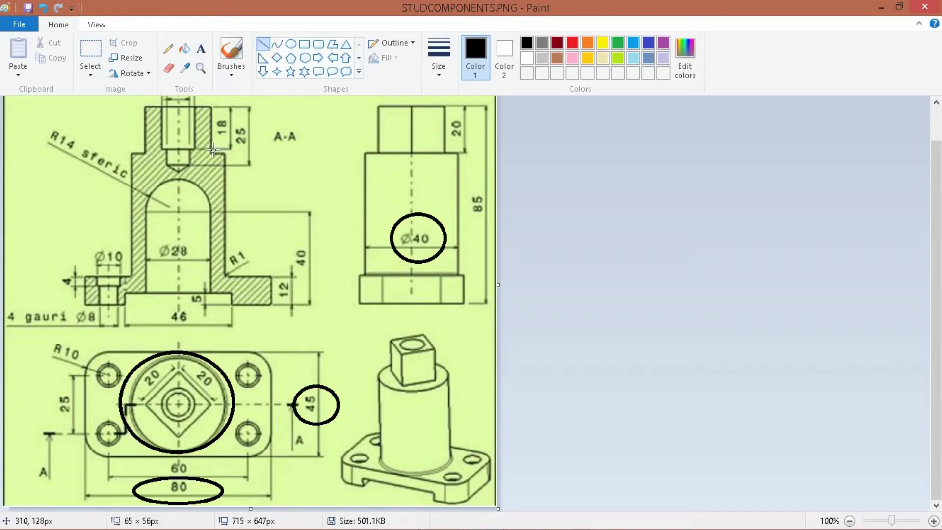
{"action": "left_click_drag", "start_coordinate": [209, 152], "coordinate": [211, 152]}
{"action": "left_click", "coordinate": [263, 44]}
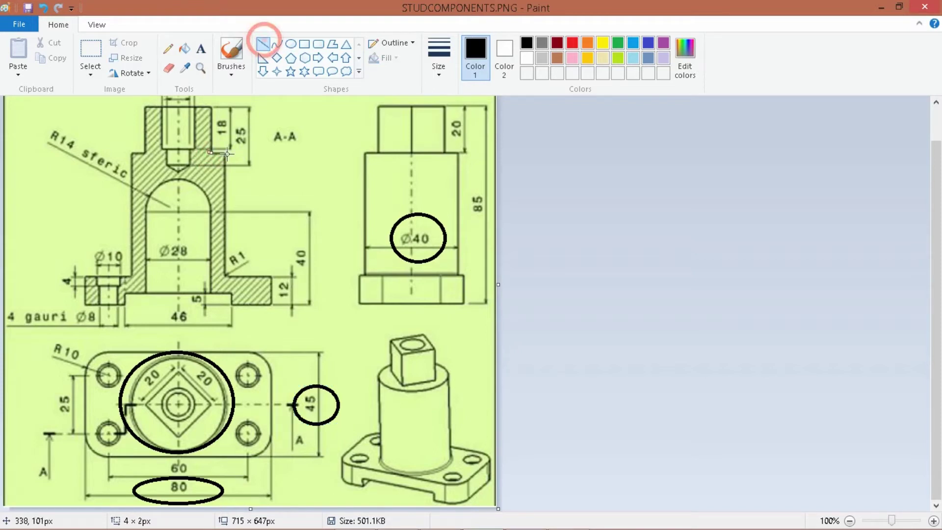
{"action": "left_click", "coordinate": [263, 44]}
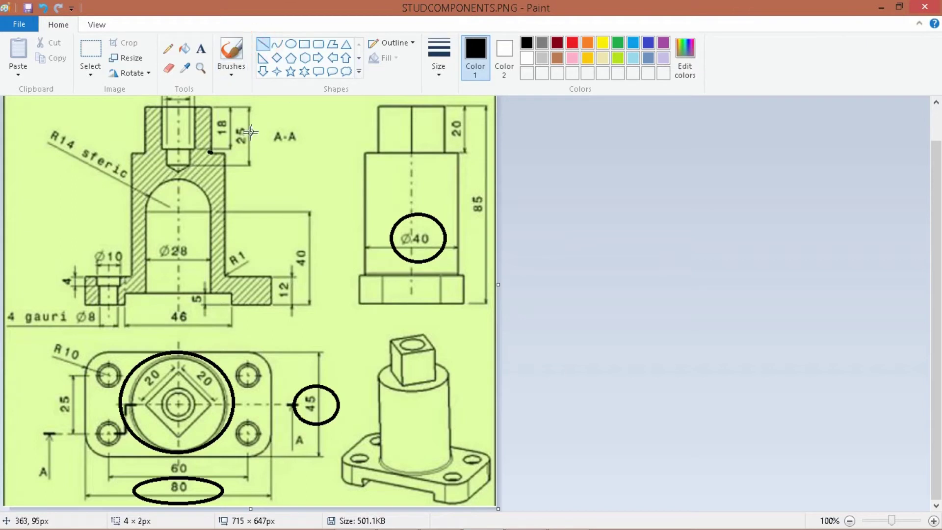
{"action": "left_click_drag", "start_coordinate": [222, 152], "coordinate": [258, 152]}
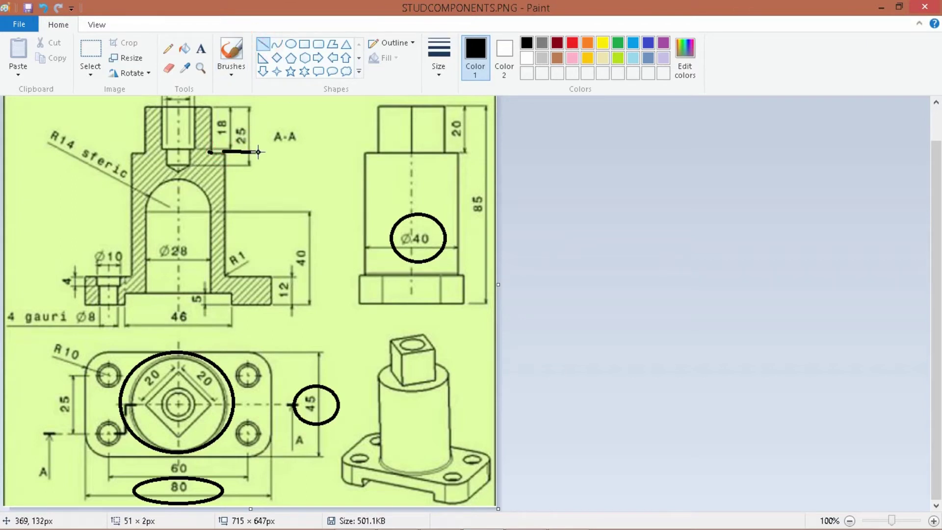
{"action": "left_click", "coordinate": [225, 276]}
{"action": "left_click_drag", "start_coordinate": [230, 275], "coordinate": [260, 275]}
{"action": "left_click", "coordinate": [258, 270]}
{"action": "left_click_drag", "start_coordinate": [240, 152], "coordinate": [241, 274]}
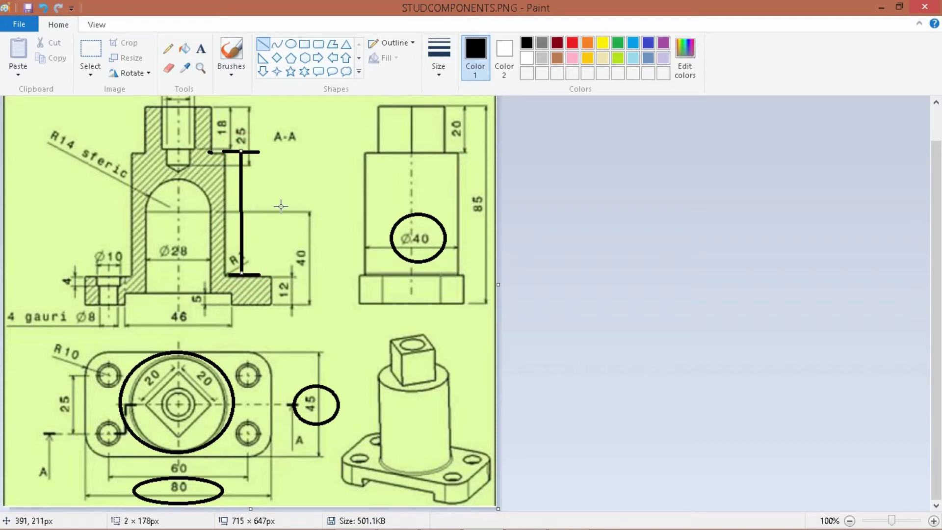
- Circle the 85, 20 and 12 height dimensions on the Paint drawing
{"action": "left_click_drag", "start_coordinate": [462, 183], "coordinate": [492, 214]}
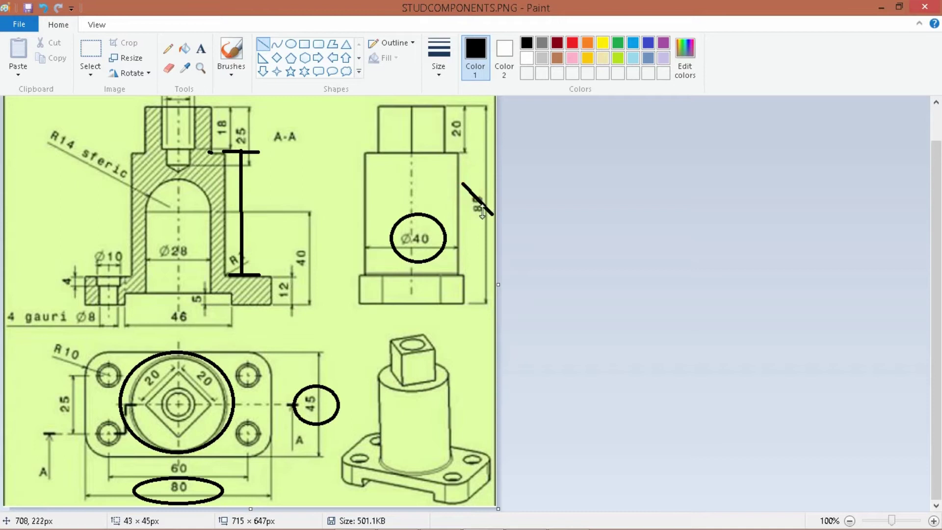
{"action": "left_click", "coordinate": [291, 44]}
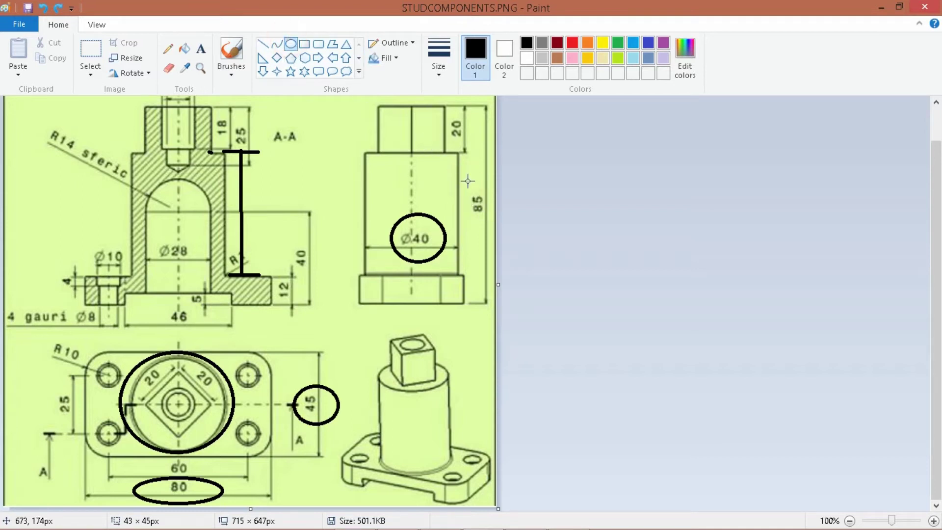
{"action": "left_click_drag", "start_coordinate": [467, 181], "coordinate": [493, 227]}
{"action": "left_click_drag", "start_coordinate": [443, 103], "coordinate": [479, 153]}
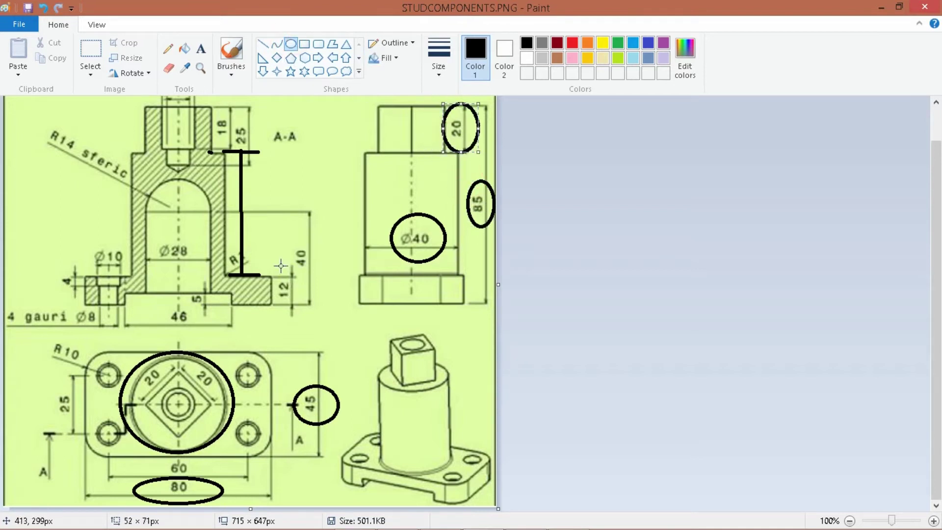
{"action": "left_click_drag", "start_coordinate": [273, 265], "coordinate": [299, 312]}
- Switch to Calculator and compute 85 minus 20 minus 12
{"action": "key", "text": "alt+Tab"}
{"action": "key", "text": "alt+Tab"}
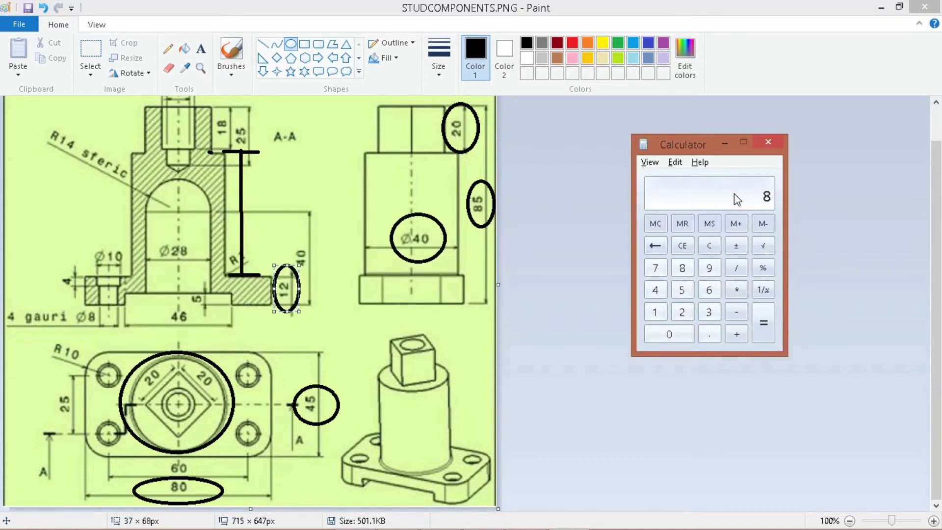
{"action": "key", "text": "minus"}
{"action": "type", "text": "20"}
{"action": "key", "text": "minus"}
{"action": "type", "text": "12"}
{"action": "key", "text": "Return"}
- Return to Paint and undo all the circles and lines marked on the drawing
{"action": "key", "text": "alt+Tab"}
{"action": "key", "text": "ctrl+z"}
{"action": "key", "text": "ctrl+z"}
{"action": "key", "text": "ctrl+z"}
{"action": "key", "text": "ctrl+z"}
{"action": "key", "text": "ctrl+z"}
{"action": "key", "text": "ctrl+z"}
{"action": "key", "text": "ctrl+z"}
{"action": "key", "text": "ctrl+z"}
{"action": "key", "text": "ctrl+z"}
{"action": "key", "text": "ctrl+z"}
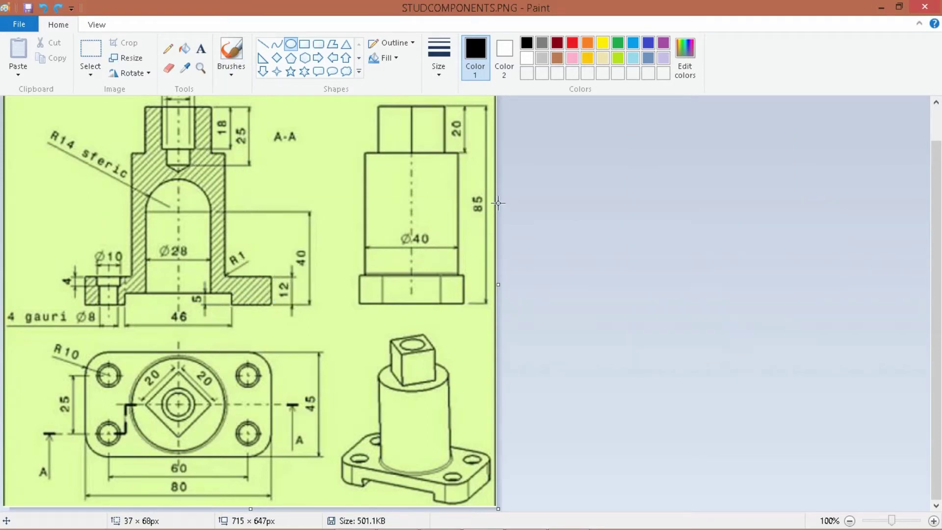
- Switch to CATIA, exit the sketch and pad the 40 mm circle to a length of 53 mm
{"action": "key", "text": "alt+Tab"}
{"action": "key", "text": "Tab"}
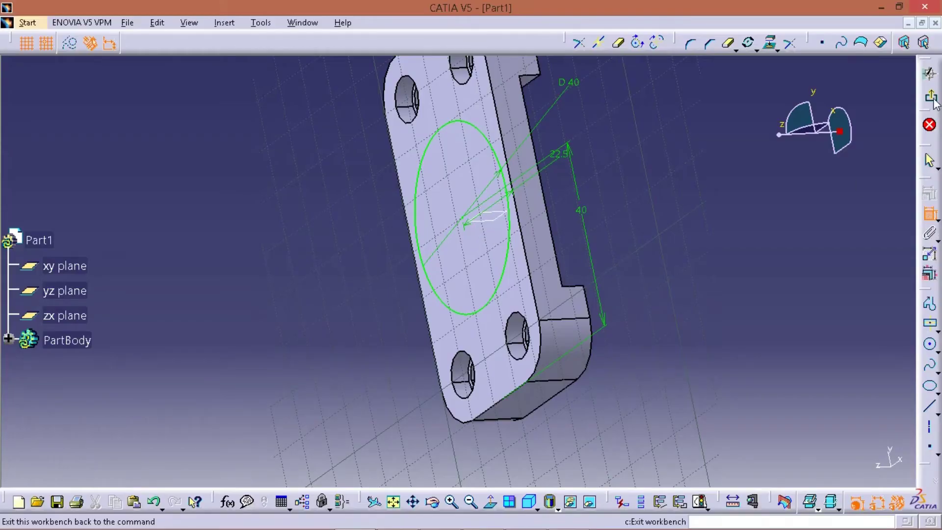
{"action": "left_click", "coordinate": [930, 139]}
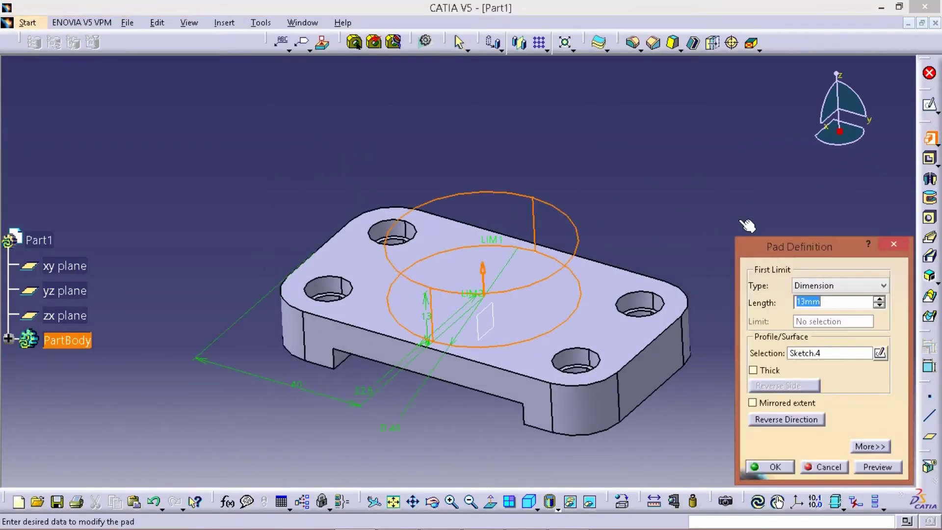
{"action": "type", "text": "50"}
{"action": "key", "text": "Return"}
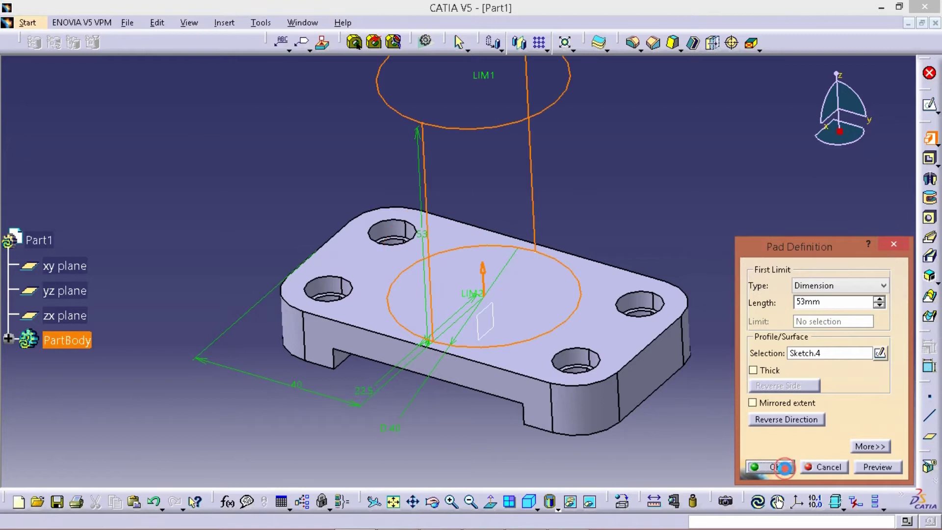
{"action": "key", "text": "Return"}
- Circle the R1 fillet callout on the Paint drawing and return to the CATIA part
{"action": "key", "text": "alt+Tab"}
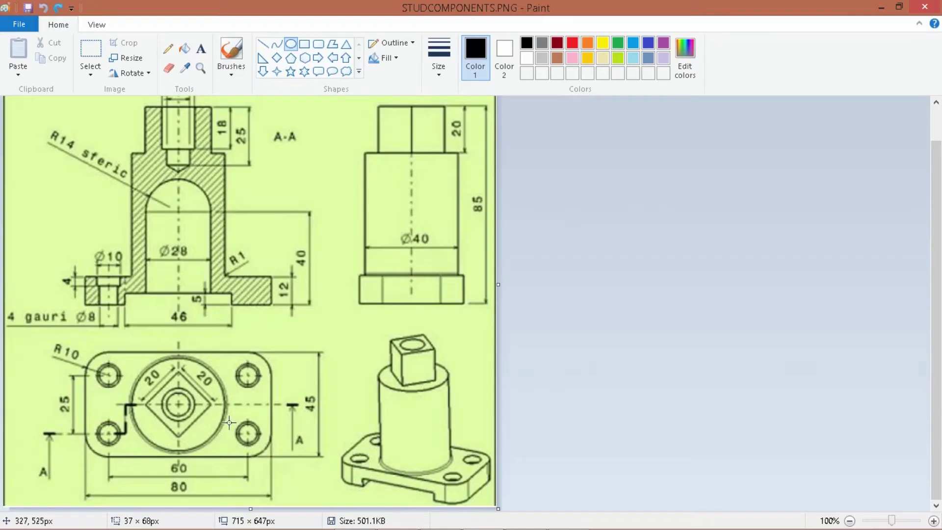
{"action": "left_click_drag", "start_coordinate": [222, 238], "coordinate": [263, 279]}
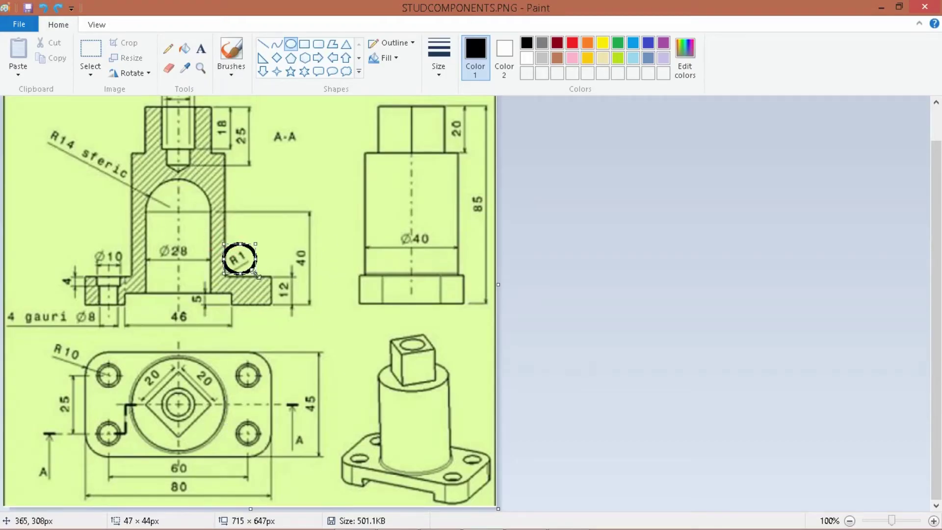
{"action": "key", "text": "alt+Tab"}
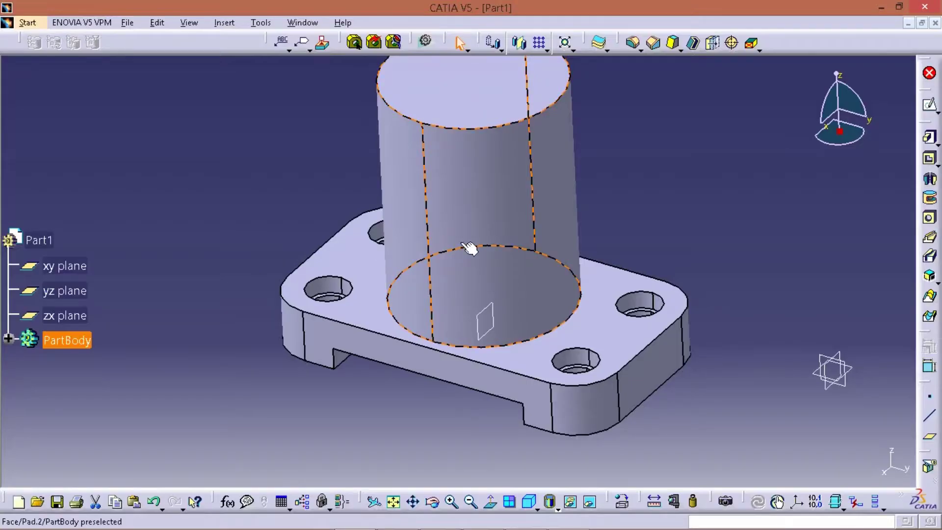
- Try an edge fillet of 4 mm radius on the circular edge where the cylinder meets the base
{"action": "left_click", "coordinate": [580, 304]}
{"action": "middle_click_drag", "start_coordinate": [637, 230], "coordinate": [573, 262]}
{"action": "left_click", "coordinate": [532, 309]}
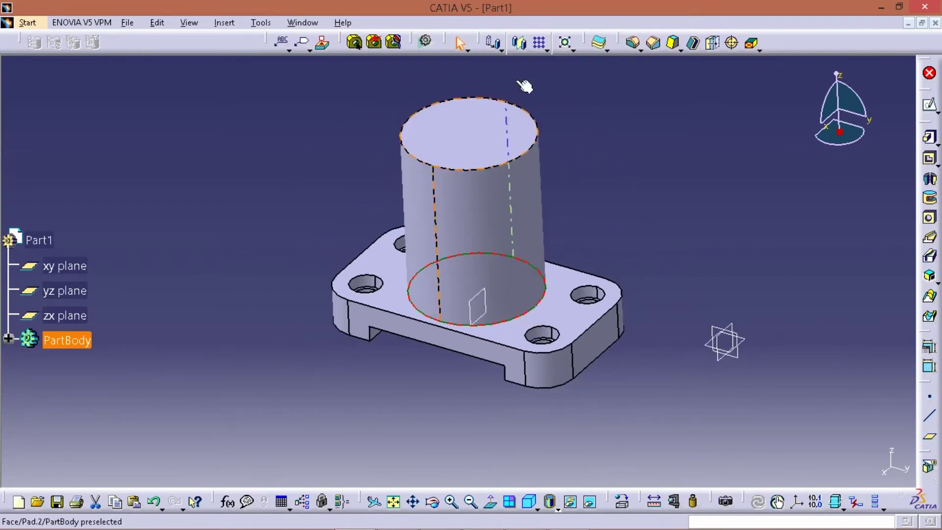
{"action": "left_click", "coordinate": [633, 44]}
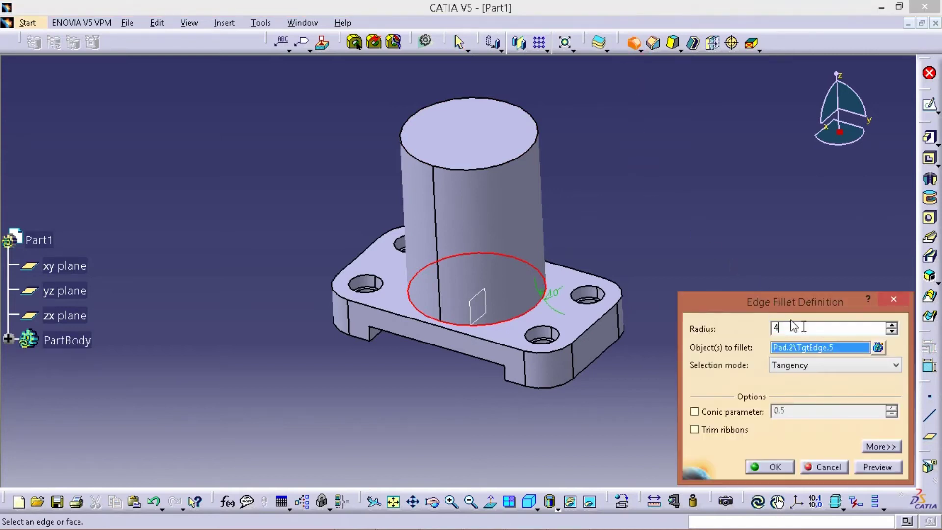
{"action": "type", "text": "4"}
{"action": "key", "text": "Return"}
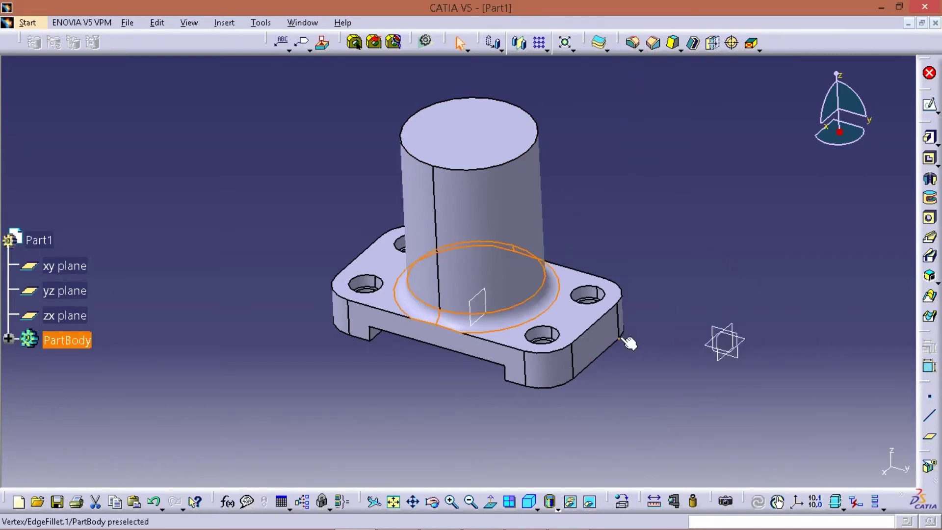
- Undo the 4 mm fillet and fillet the same edge with the 1 mm radius given on the drawing
{"action": "key", "text": "ctrl+z"}
{"action": "left_click", "coordinate": [632, 44]}
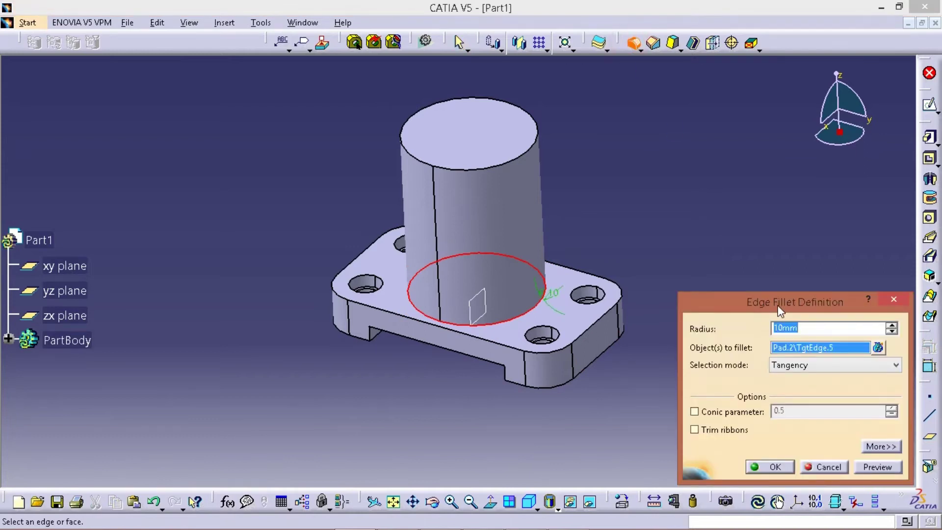
{"action": "left_click", "coordinate": [784, 467]}
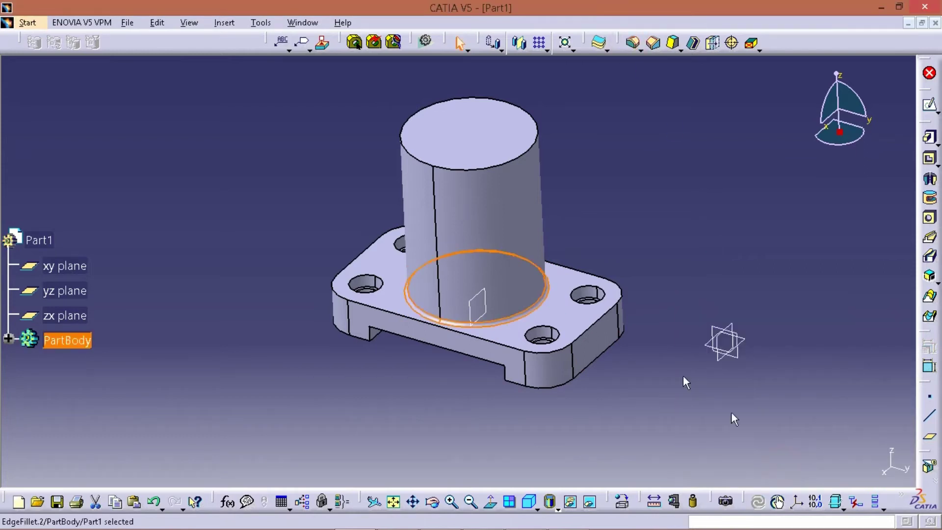
- Brush an arrow up the bore in section A-A on the Paint drawing, circle the Ø28 dimension and return to CATIA
{"action": "key", "text": "alt+Tab"}
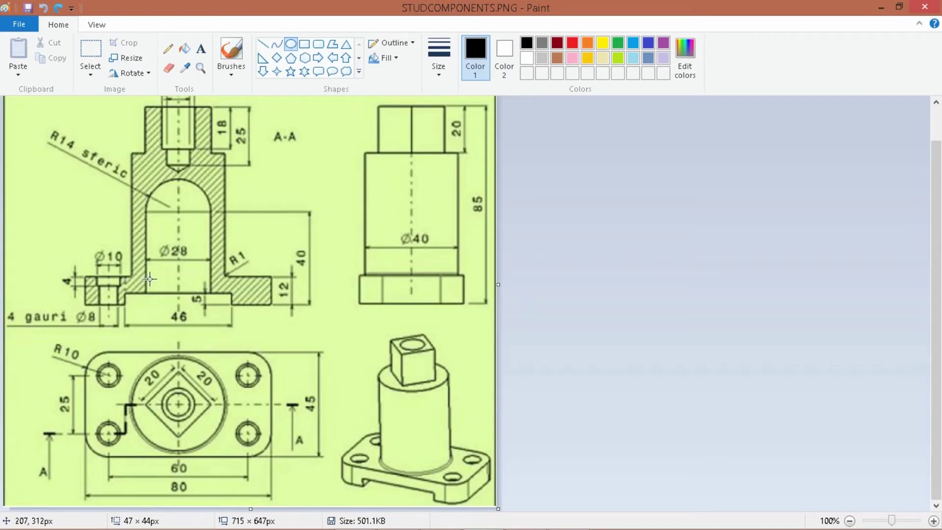
{"action": "left_click", "coordinate": [231, 51]}
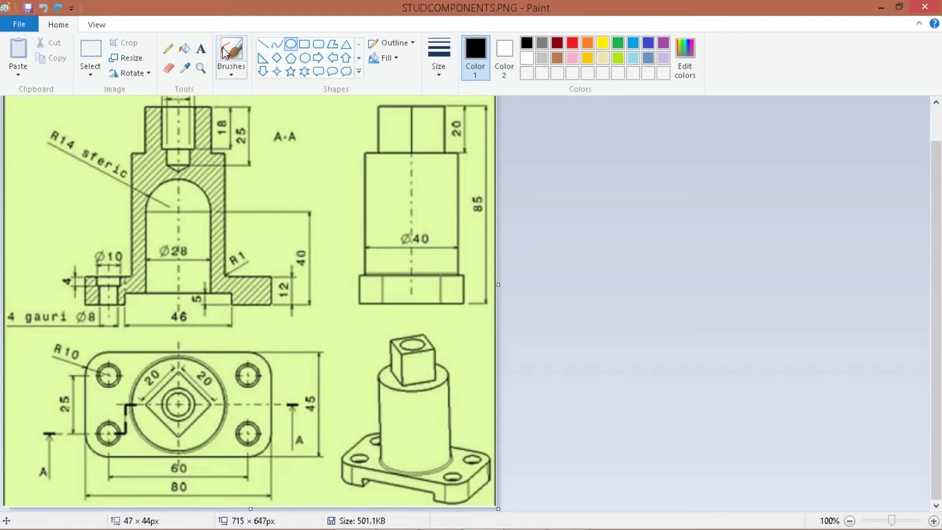
{"action": "left_click_drag", "start_coordinate": [173, 310], "coordinate": [171, 227]}
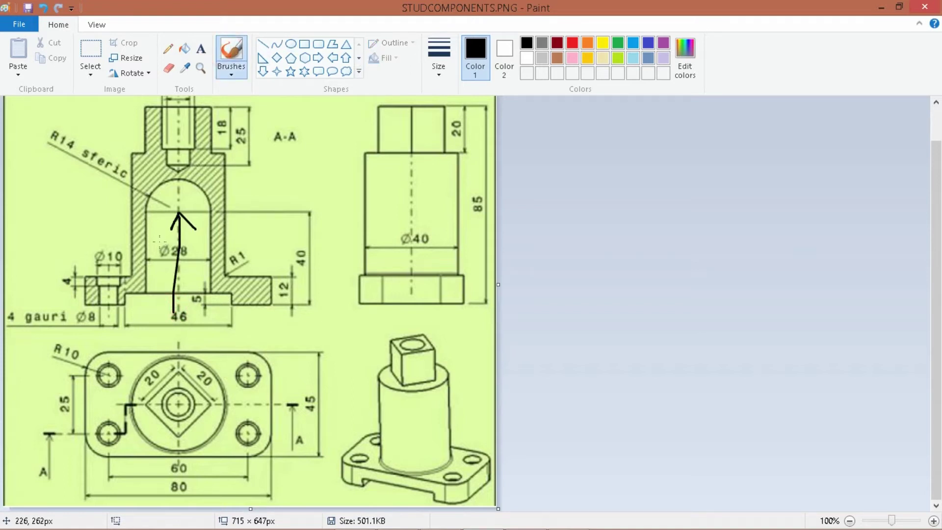
{"action": "left_click", "coordinate": [290, 44]}
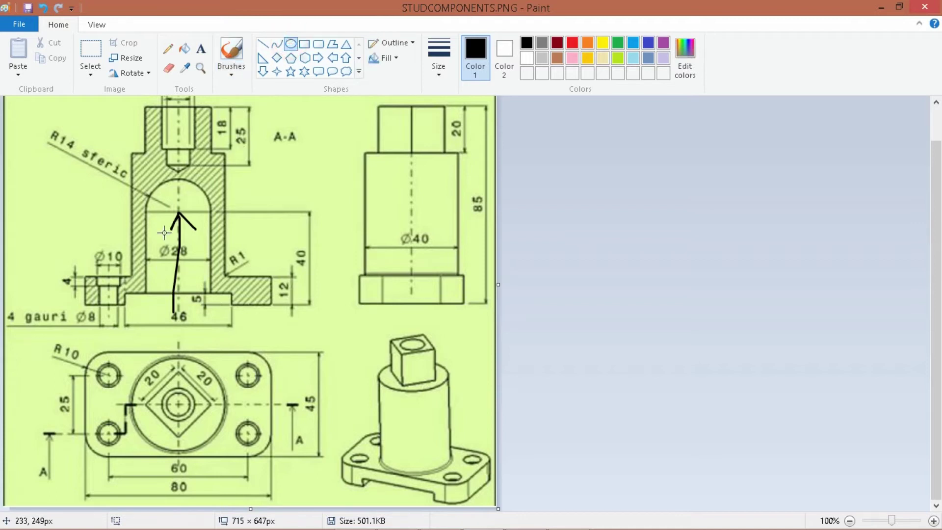
{"action": "left_click_drag", "start_coordinate": [164, 233], "coordinate": [198, 271]}
{"action": "key", "text": "alt+Tab"}
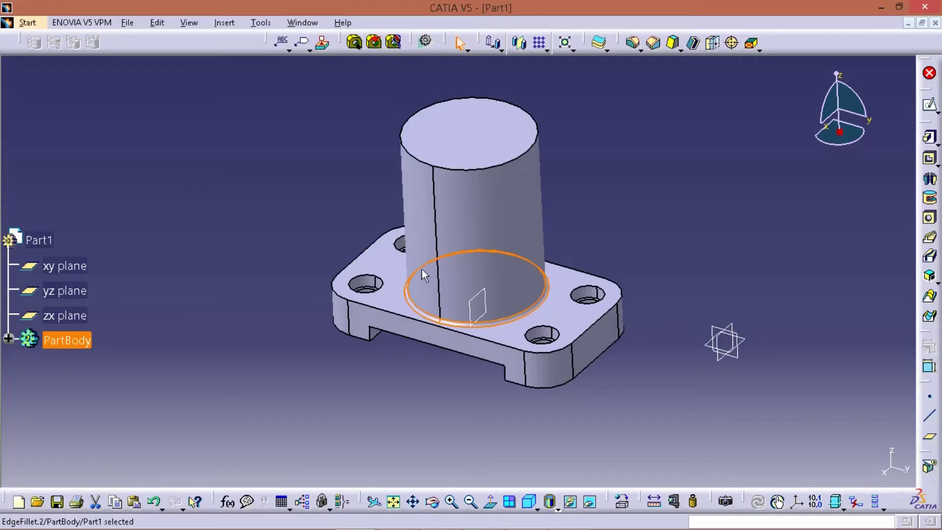
- Sketch a circle of about 14.1 mm radius on the recessed underside face of the base and dimension its diameter
{"action": "mouse_move", "coordinate": [421, 268]}
{"action": "middle_mouse_down"}
{"action": "mouse_move", "coordinate": [412, 357]}
{"action": "mouse_move", "coordinate": [495, 146]}
{"action": "middle_mouse_up"}
{"action": "left_click", "coordinate": [448, 212]}
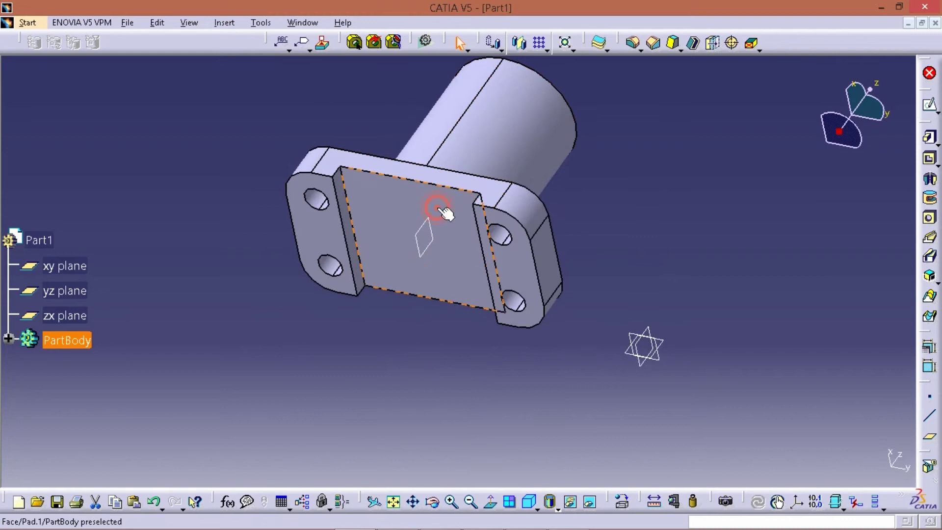
{"action": "left_click", "coordinate": [929, 106]}
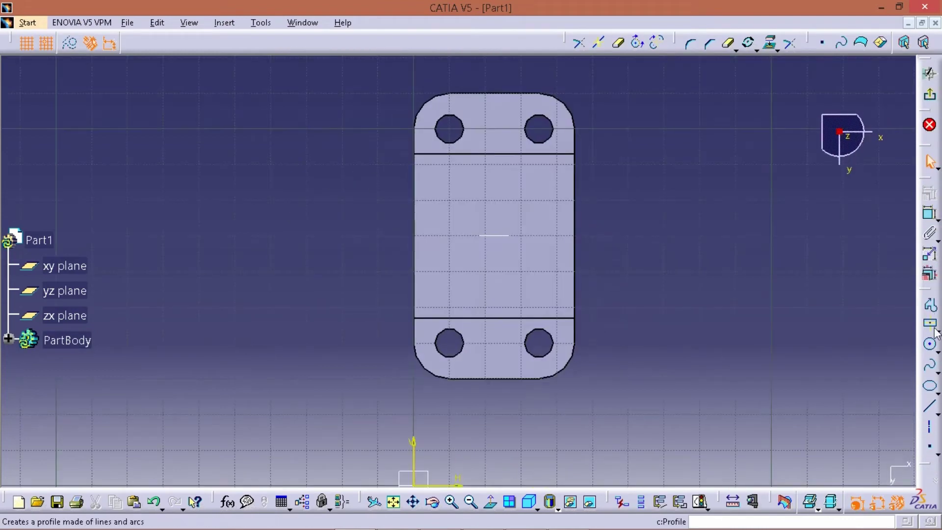
{"action": "left_click", "coordinate": [930, 345]}
{"action": "left_click", "coordinate": [521, 236]}
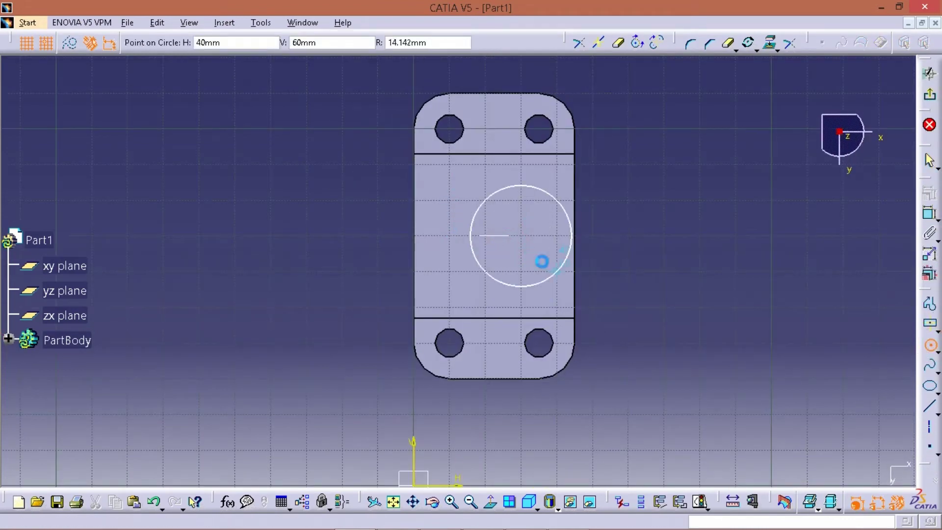
{"action": "left_click", "coordinate": [556, 271]}
{"action": "left_click", "coordinate": [929, 216]}
{"action": "left_click", "coordinate": [740, 198]}
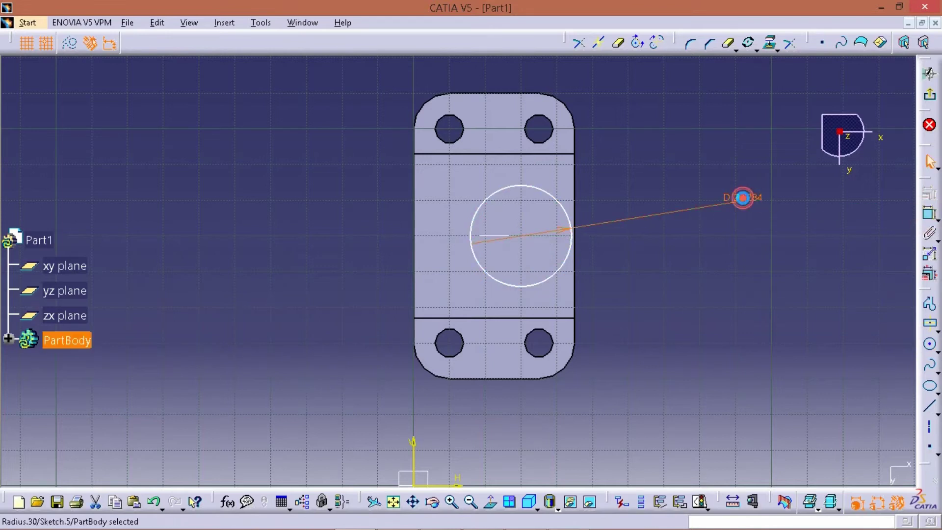
- Set the bore circle's diameter to 28 mm
{"action": "double_click", "coordinate": [741, 197]}
{"action": "type", "text": "288"}
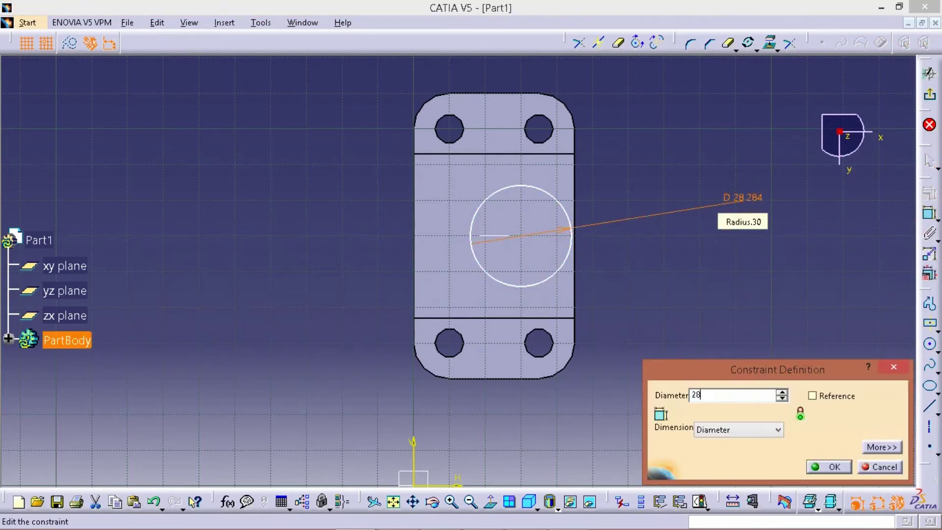
{"action": "key", "text": "Return"}
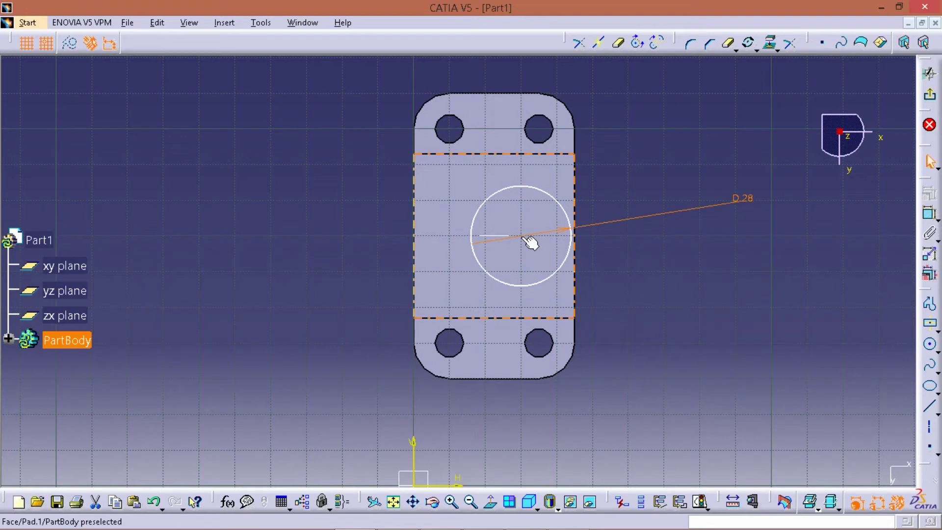
{"action": "mouse_move", "coordinate": [530, 242]}
{"action": "middle_mouse_down"}
{"action": "mouse_move", "coordinate": [572, 255]}
{"action": "mouse_move", "coordinate": [603, 237]}
{"action": "mouse_move", "coordinate": [487, 259]}
{"action": "middle_mouse_up"}
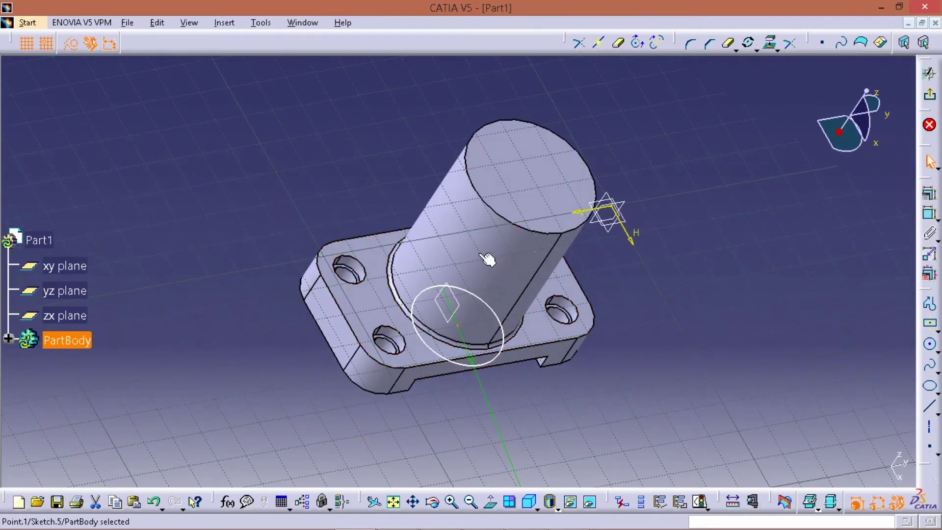
{"action": "left_click", "coordinate": [508, 221]}
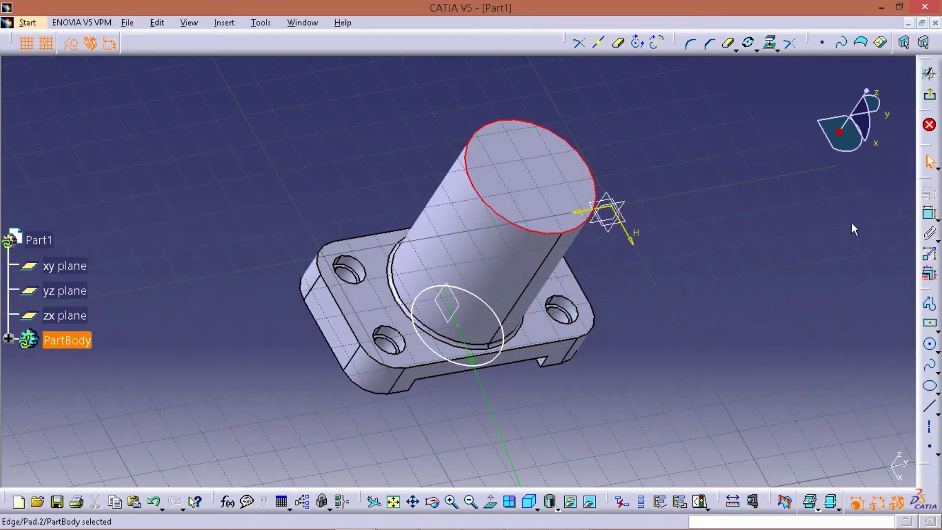
{"action": "left_click", "coordinate": [929, 213]}
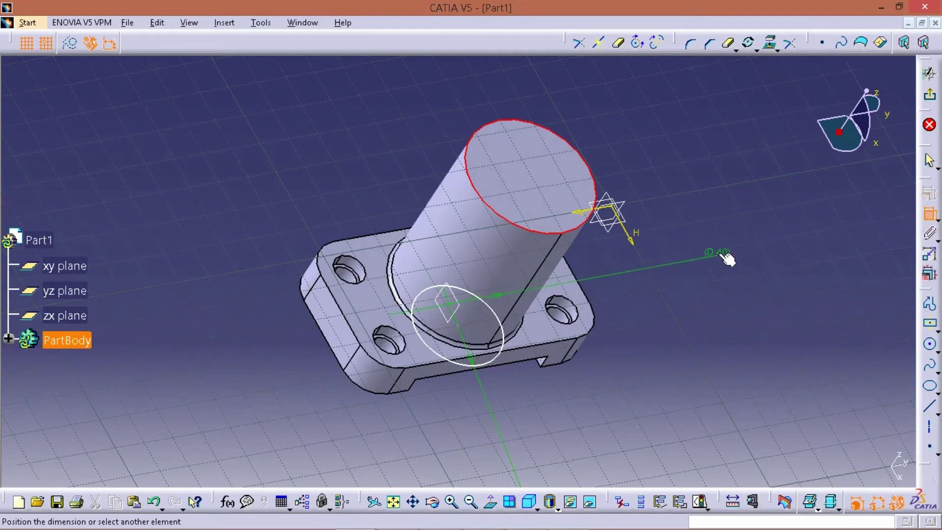
{"action": "middle_click_drag", "start_coordinate": [725, 257], "coordinate": [638, 186]}
{"action": "right_click", "coordinate": [639, 186]}
{"action": "left_click", "coordinate": [671, 95]}
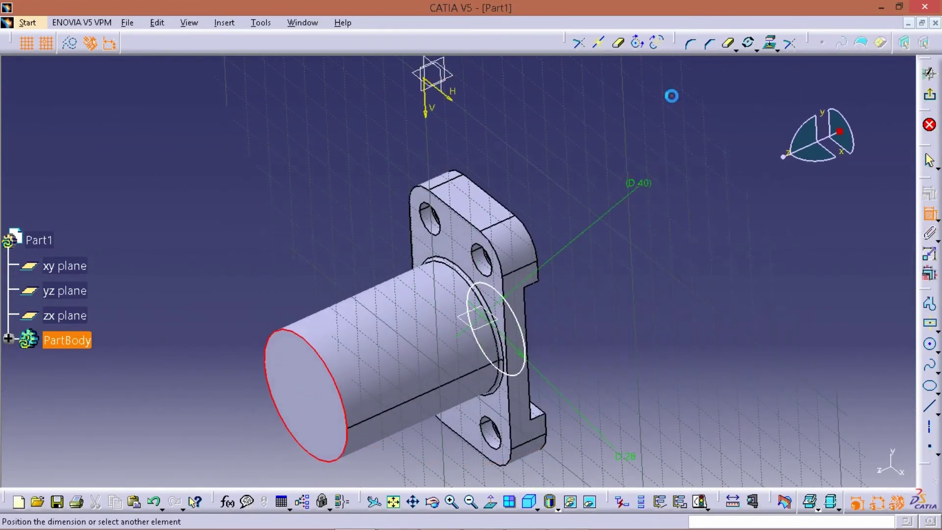
{"action": "right_click", "coordinate": [681, 142]}
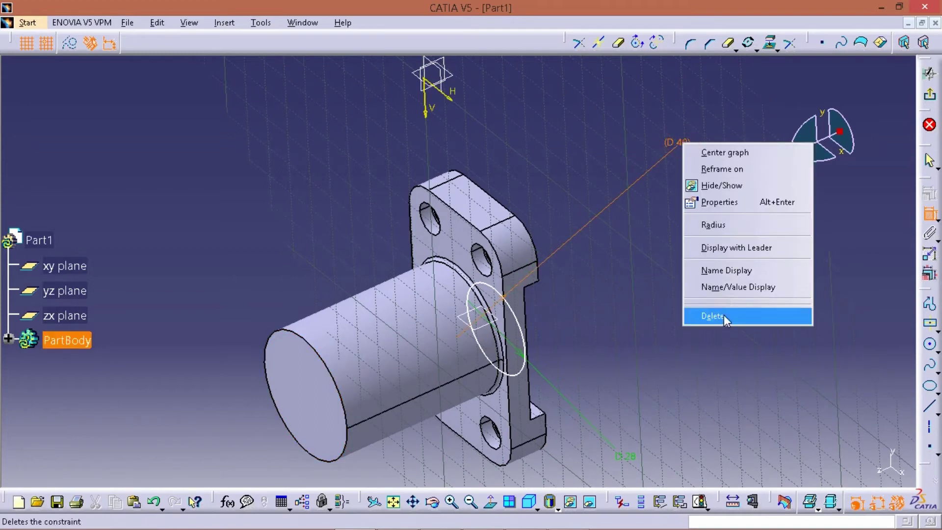
{"action": "left_click", "coordinate": [712, 316]}
- Constrain the 28 mm circle to be concentric with the circular end edge of the cylinder
{"action": "middle_click_drag", "start_coordinate": [724, 318], "coordinate": [385, 406]}
{"action": "middle_click_drag", "start_coordinate": [512, 370], "coordinate": [416, 347]}
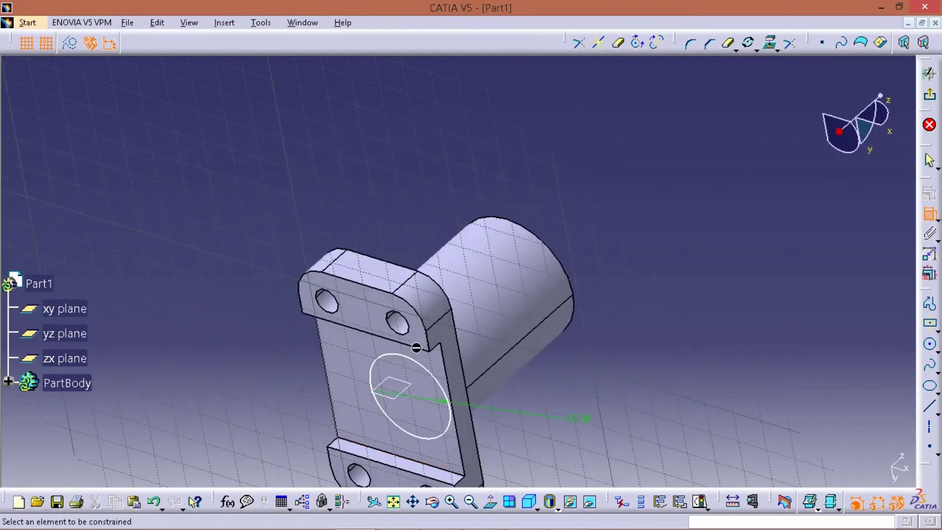
{"action": "left_click", "coordinate": [424, 377]}
{"action": "right_click", "coordinate": [653, 193]}
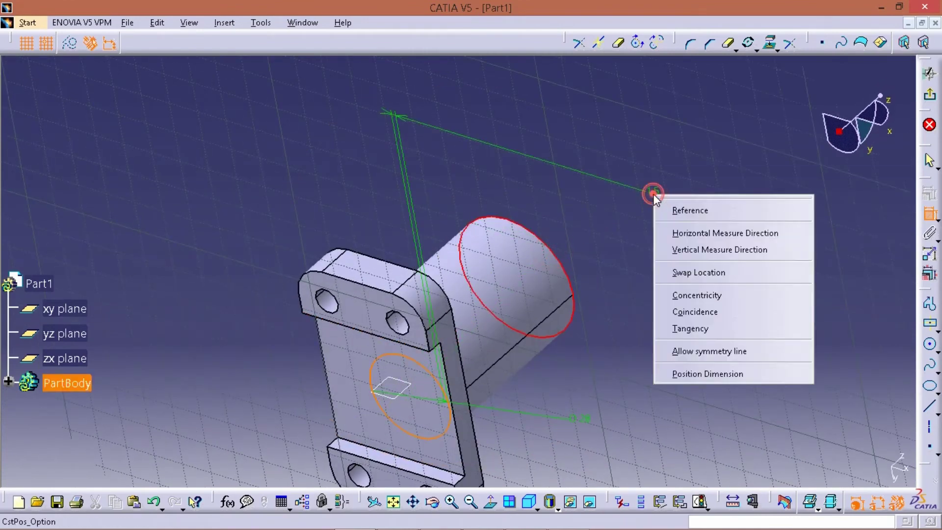
{"action": "left_click", "coordinate": [695, 294]}
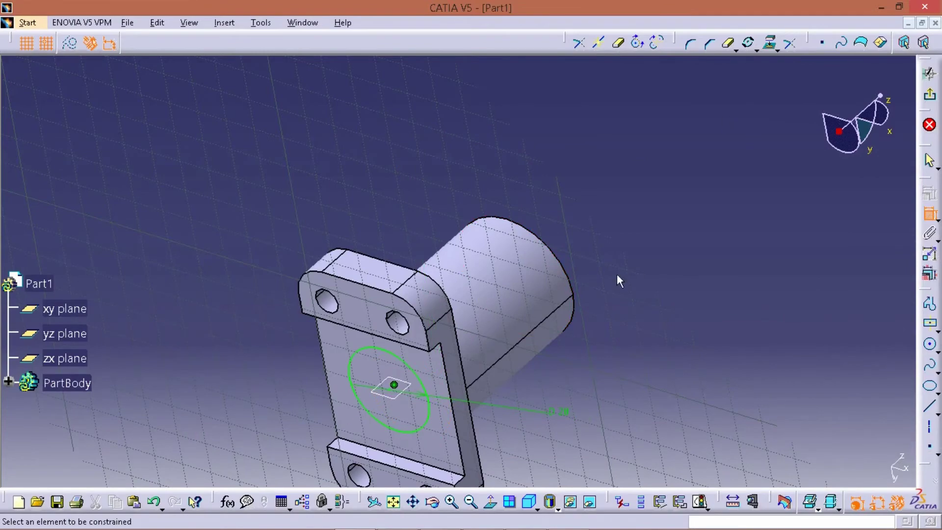
{"action": "mouse_move", "coordinate": [568, 321]}
{"action": "middle_mouse_down"}
{"action": "mouse_move", "coordinate": [503, 283]}
{"action": "mouse_move", "coordinate": [449, 290]}
{"action": "middle_mouse_up"}
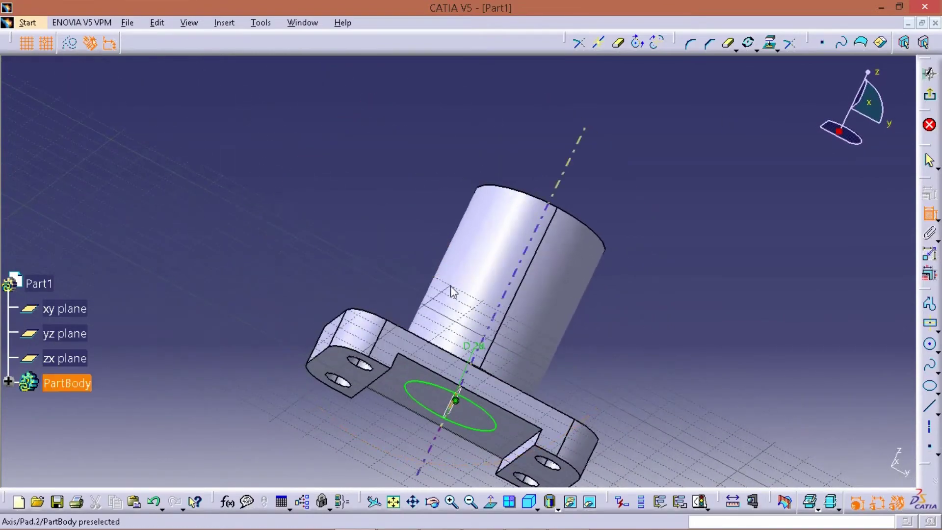
- Switch to the Paint drawing and circle the 5 and 40 height dimensions in section A-A
{"action": "key", "text": "alt+Tab"}
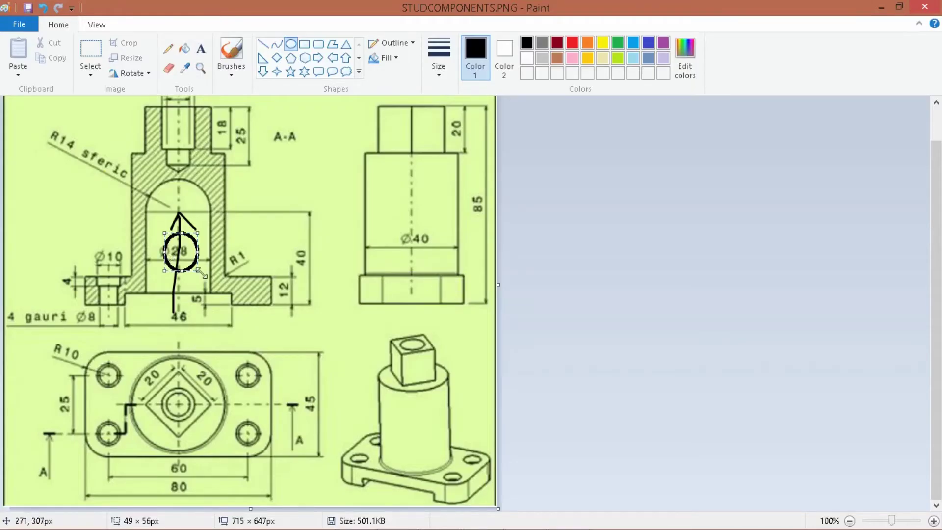
{"action": "left_click_drag", "start_coordinate": [188, 287], "coordinate": [215, 314]}
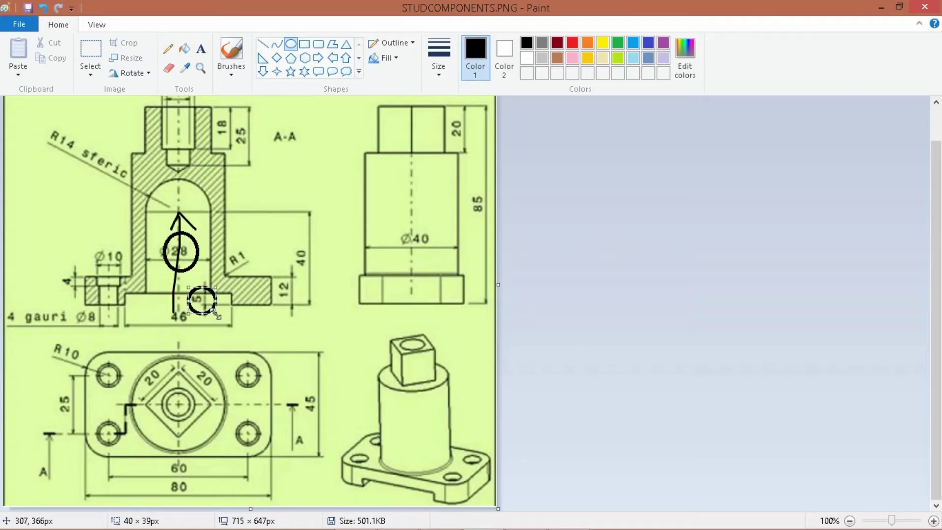
{"action": "left_click_drag", "start_coordinate": [284, 230], "coordinate": [334, 282]}
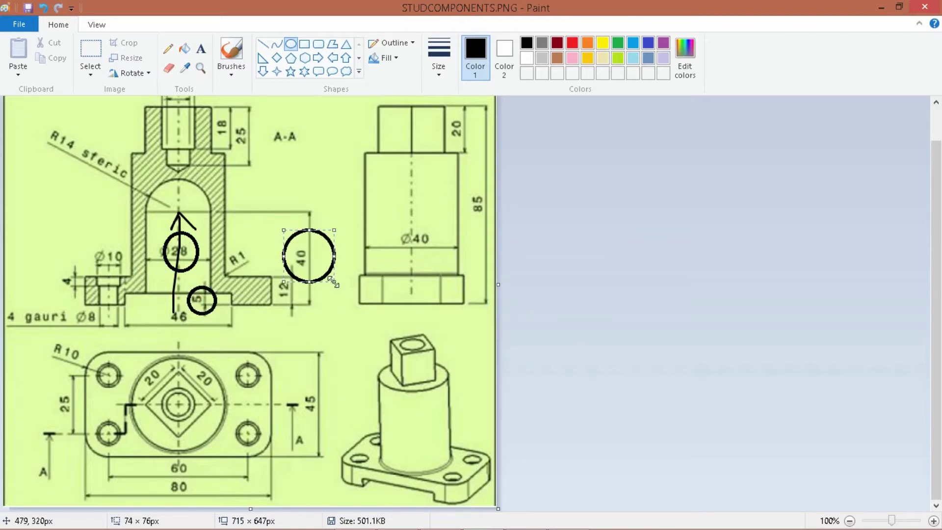
- Subtract 5 from 40 in Calculator to get the bore depth and return to CATIA
{"action": "key", "text": "alt+Tab"}
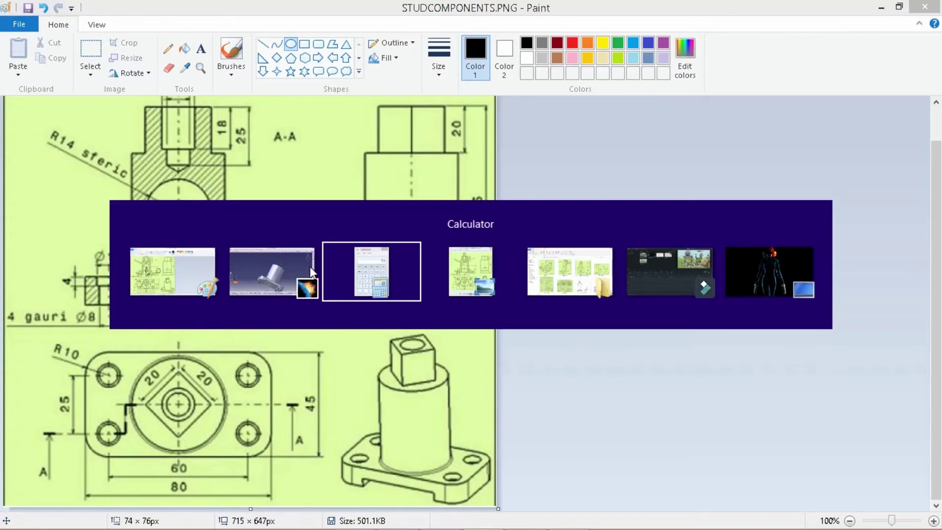
{"action": "left_click", "coordinate": [682, 198]}
{"action": "type", "text": "40 -"}
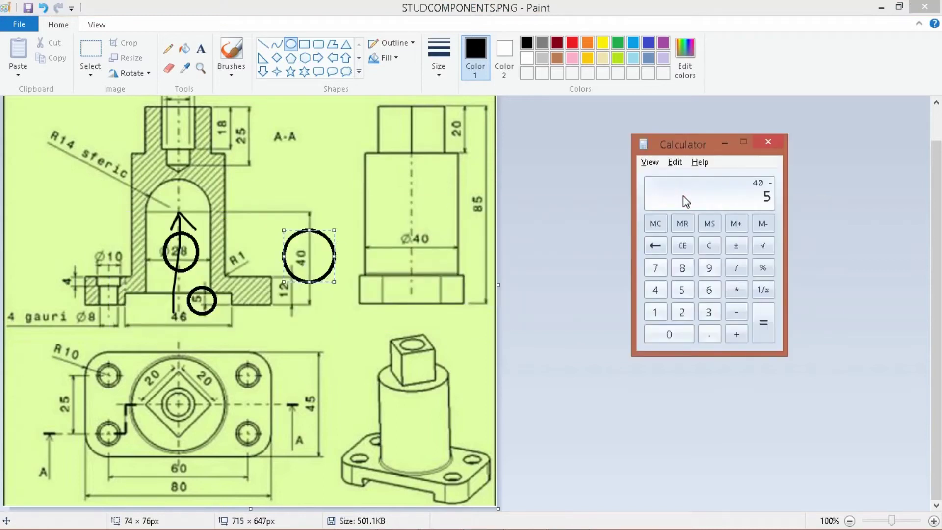
{"action": "key", "text": "alt+Tab"}
{"action": "key", "text": "alt+Tab"}
{"action": "key", "text": "Tab"}
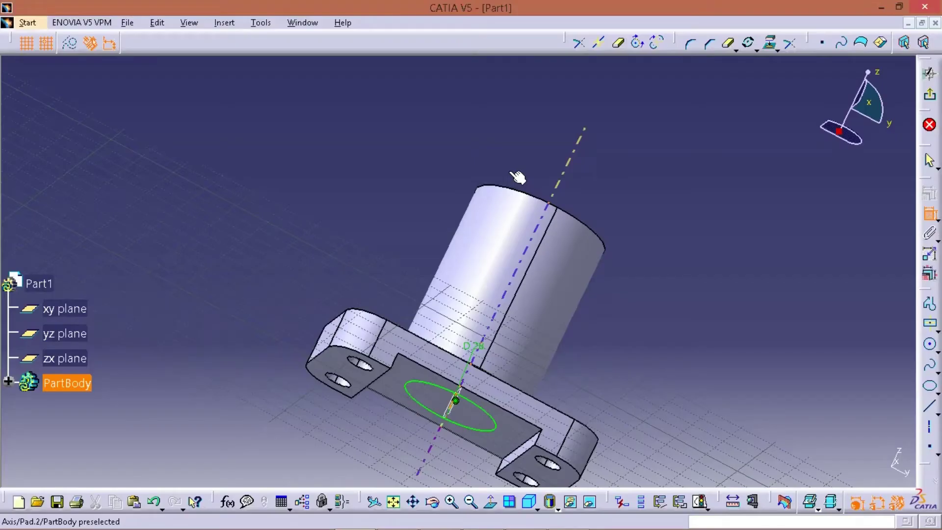
- Exit the sketch and cut the 28 mm circle into the part as a pocket 35 mm deep
{"action": "left_click", "coordinate": [928, 74]}
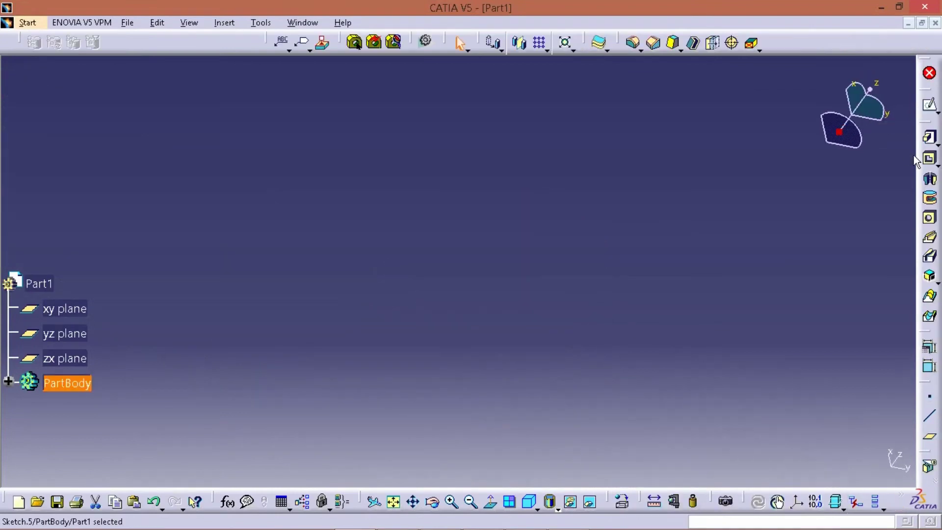
{"action": "left_click", "coordinate": [930, 160]}
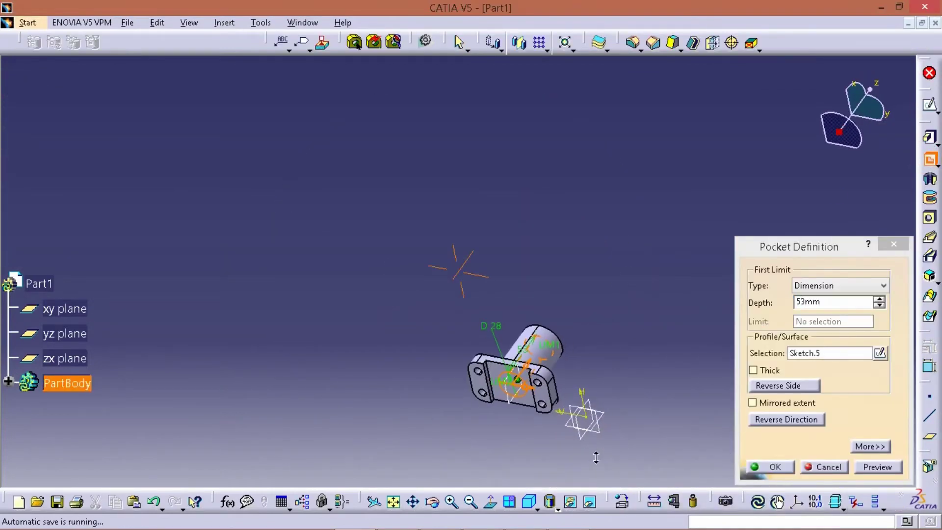
{"action": "middle_click_drag", "start_coordinate": [501, 273], "coordinate": [550, 327]}
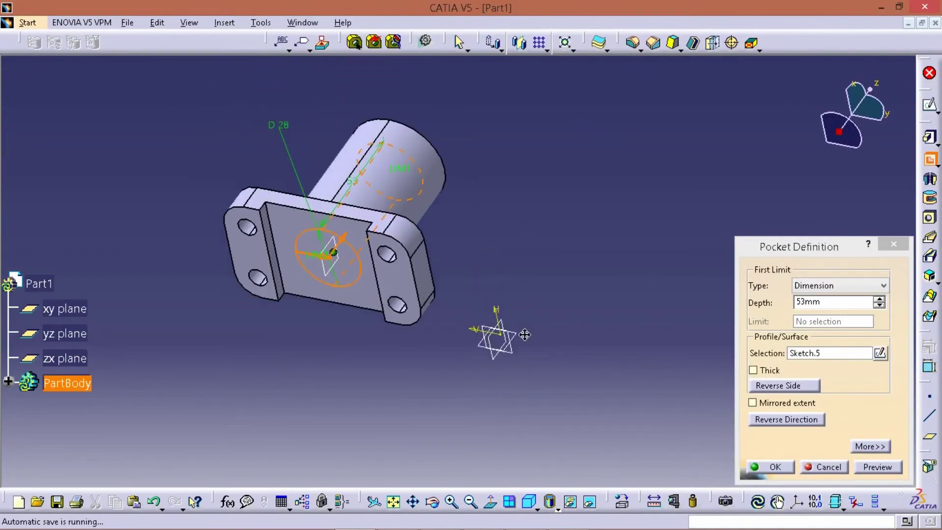
{"action": "left_click_drag", "start_coordinate": [826, 301], "coordinate": [752, 304]}
{"action": "type", "text": "35"}
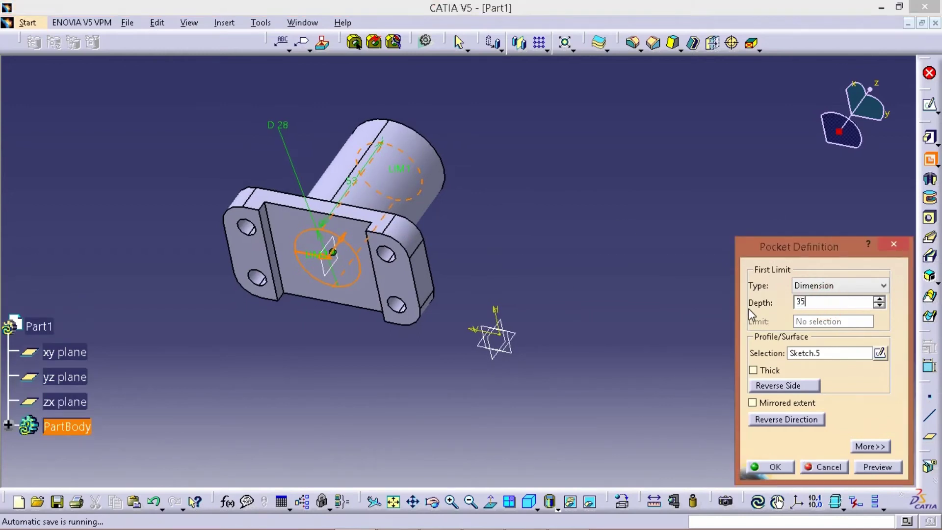
{"action": "key", "text": "Return"}
{"action": "mouse_move", "coordinate": [588, 246]}
{"action": "middle_mouse_down"}
{"action": "mouse_move", "coordinate": [564, 185]}
{"action": "mouse_move", "coordinate": [520, 293]}
{"action": "mouse_move", "coordinate": [590, 163]}
{"action": "mouse_move", "coordinate": [580, 325]}
{"action": "middle_mouse_up"}
- Undo the latest marks on the Paint drawing, circle the R14 spherical end of the bore in section A-A and return to CATIA
{"action": "key", "text": "alt+Tab"}
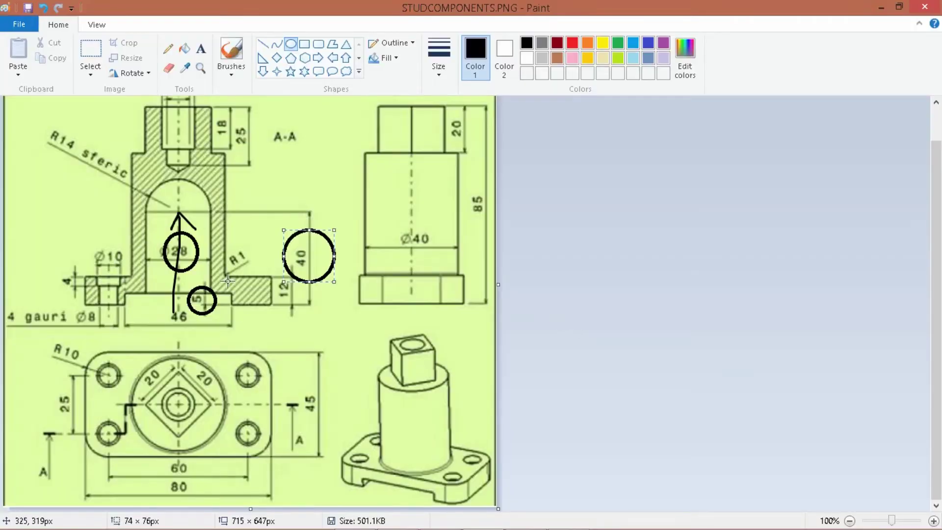
{"action": "key", "text": "ctrl+z"}
{"action": "key", "text": "ctrl+z"}
{"action": "key", "text": "ctrl+z"}
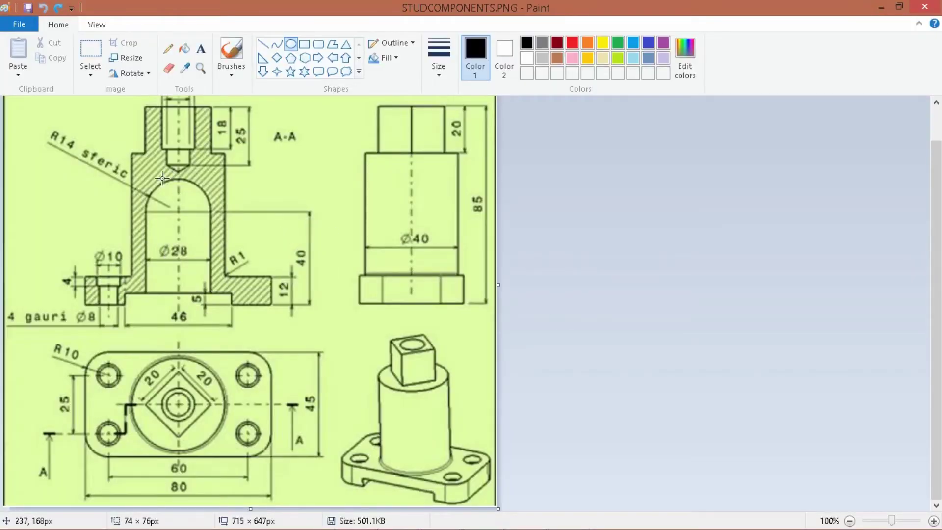
{"action": "left_click_drag", "start_coordinate": [161, 185], "coordinate": [201, 222]}
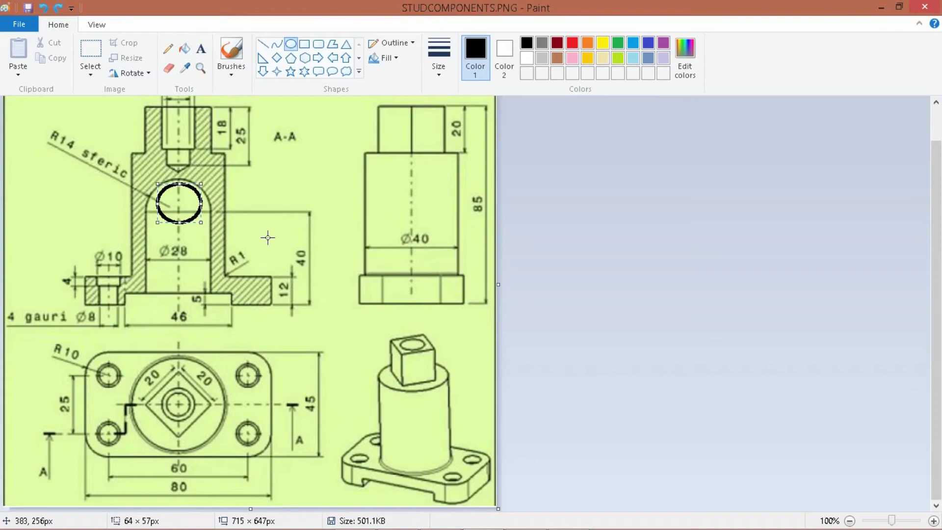
{"action": "key", "text": "alt+Tab"}
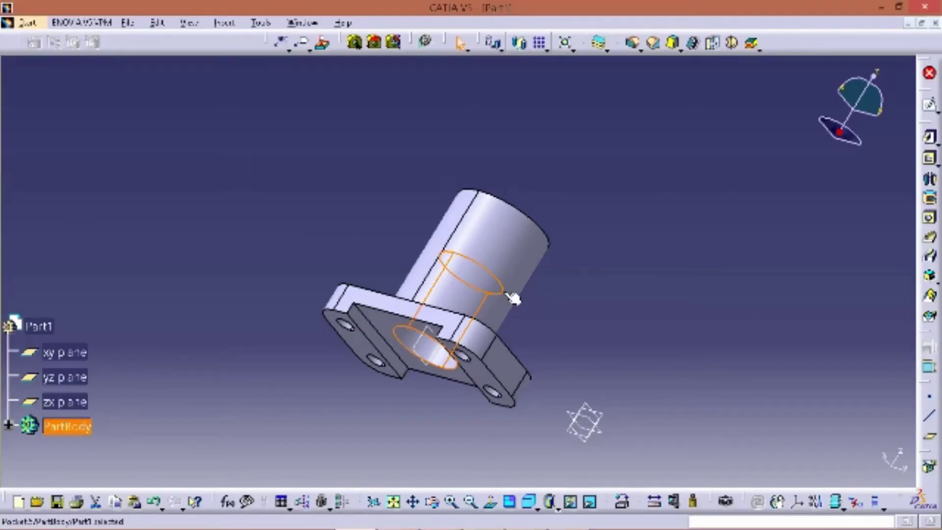
- Sketch a circle about 28.3 mm in diameter, centred at H 30 mm, V 40 mm, on the reference plane through the bore's centre
{"action": "left_click", "coordinate": [423, 344]}
{"action": "left_click", "coordinate": [930, 108]}
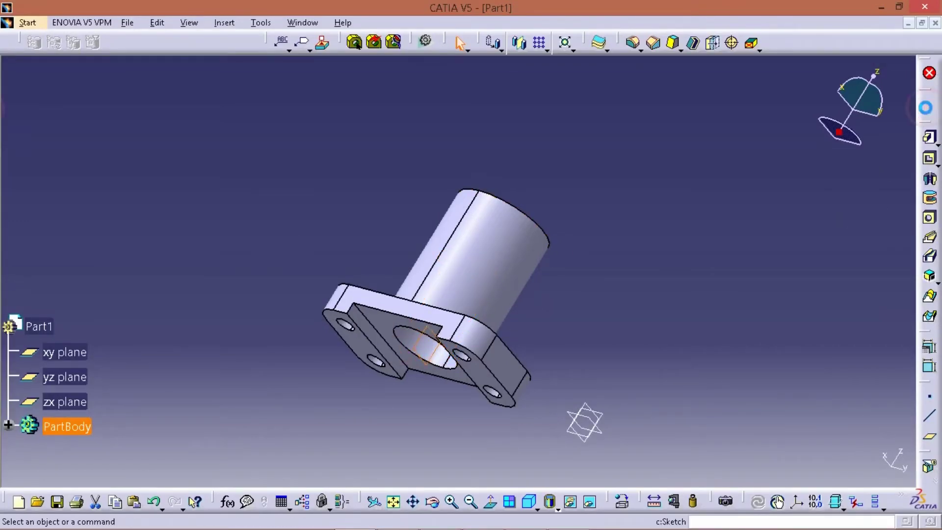
{"action": "middle_click_drag", "start_coordinate": [575, 331], "coordinate": [568, 211]}
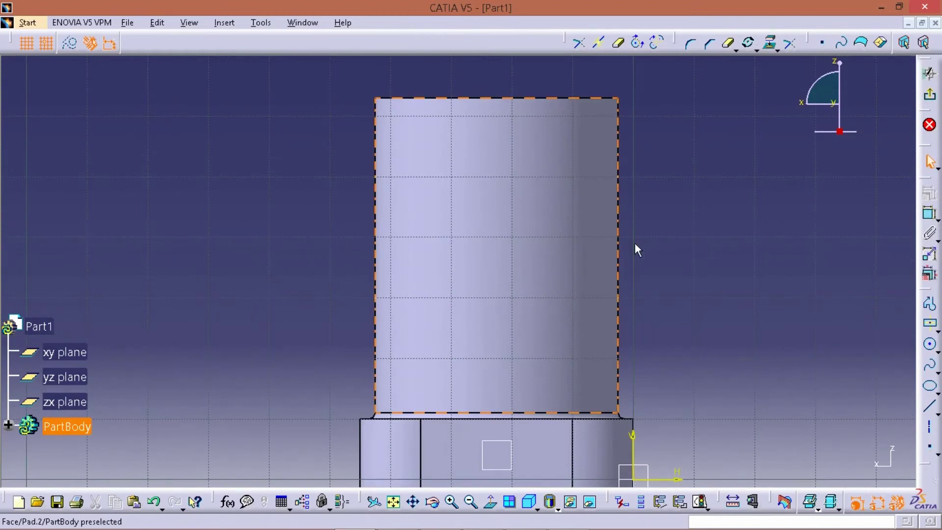
{"action": "middle_click_drag", "start_coordinate": [635, 248], "coordinate": [426, 207]}
{"action": "left_click", "coordinate": [930, 346]}
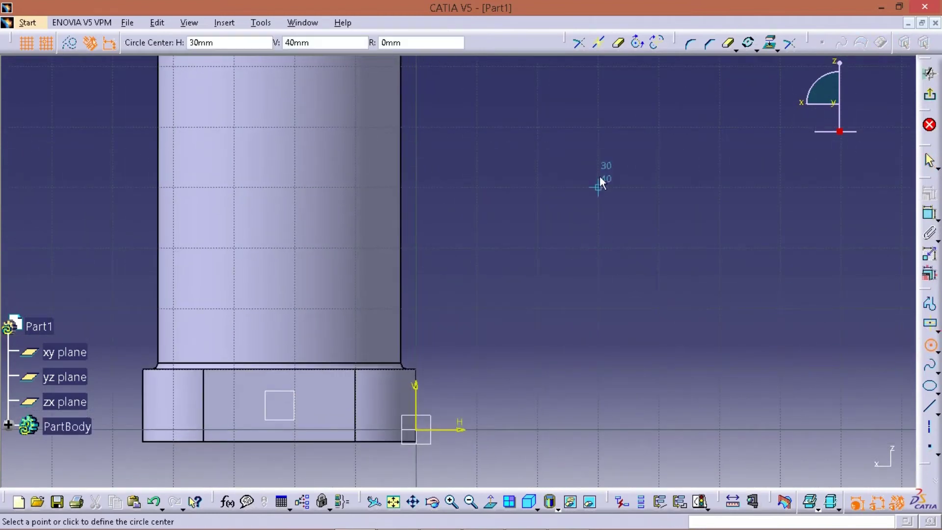
{"action": "left_click", "coordinate": [598, 186]}
{"action": "left_click", "coordinate": [657, 246]}
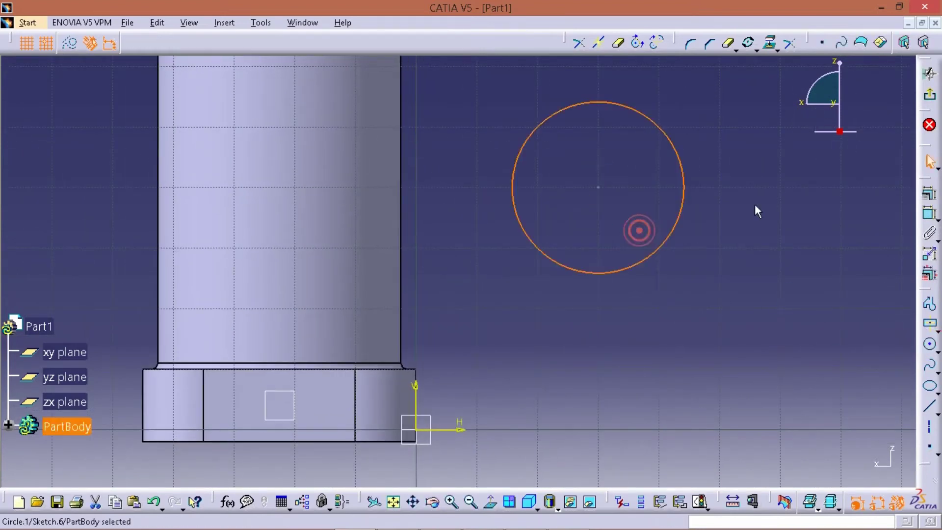
- Dimension the new circle's diameter beside the cylinder and set it to 28 mm
{"action": "left_click", "coordinate": [929, 220]}
{"action": "left_click", "coordinate": [788, 184]}
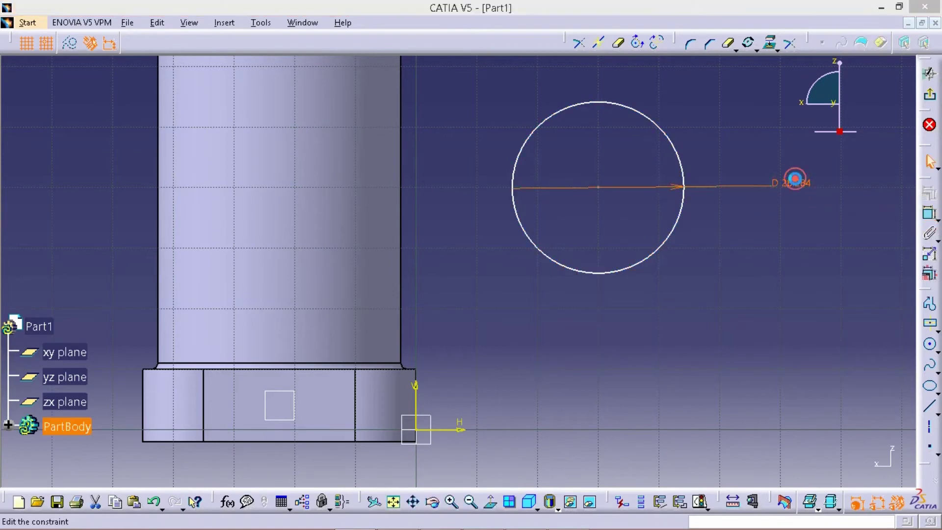
{"action": "double_click", "coordinate": [790, 182]}
{"action": "type", "text": "28"}
{"action": "key", "text": "Return"}
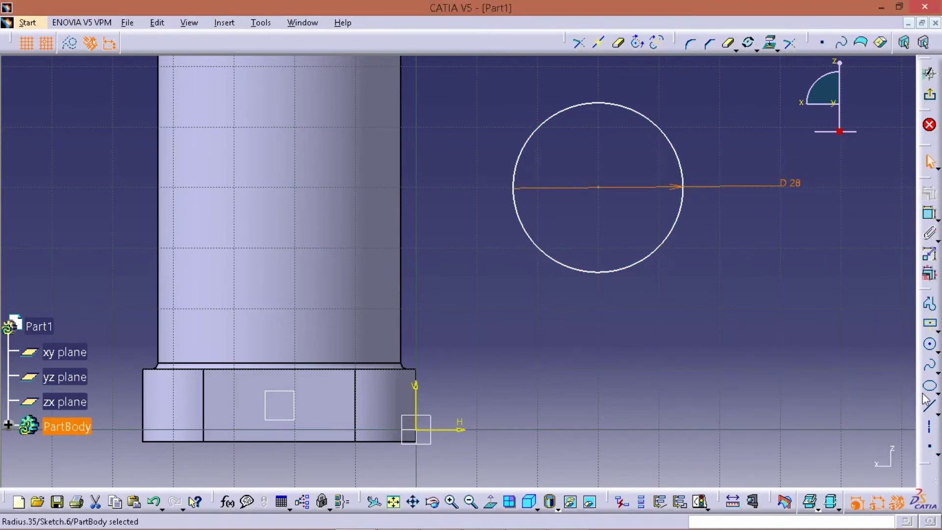
- Draw a vertical and a horizontal line, each about 40 mm long, crossing at the centre of the 28 mm circle
{"action": "left_click", "coordinate": [926, 405]}
{"action": "left_click", "coordinate": [928, 406]}
{"action": "left_click", "coordinate": [598, 78]}
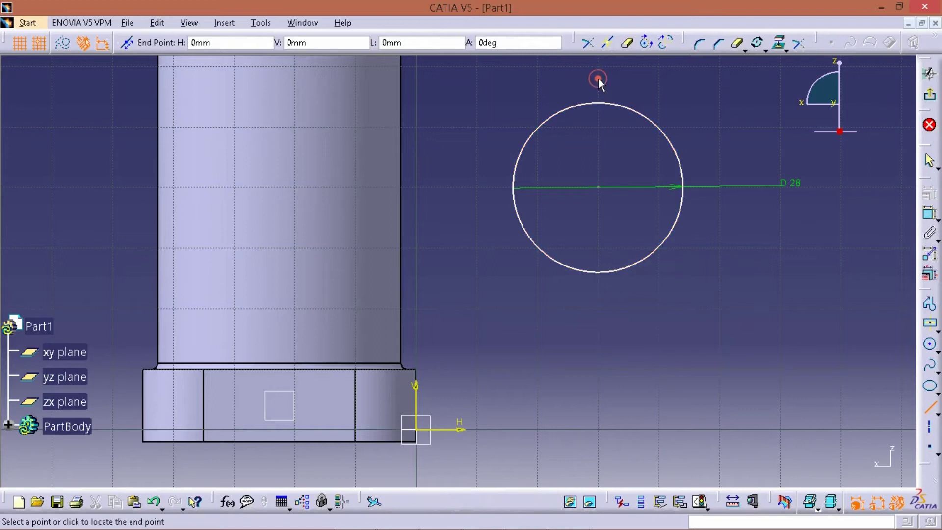
{"action": "left_click", "coordinate": [600, 324]}
{"action": "left_click", "coordinate": [476, 185]}
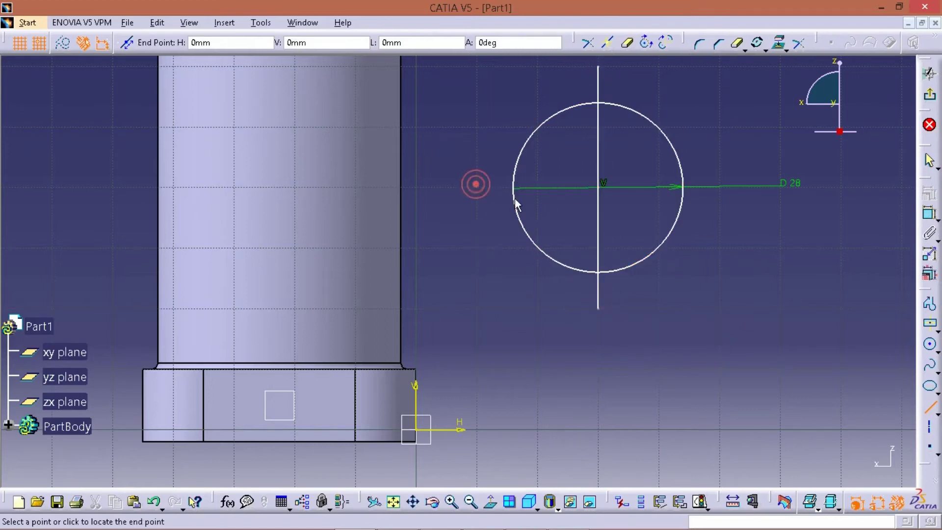
{"action": "left_click", "coordinate": [730, 202]}
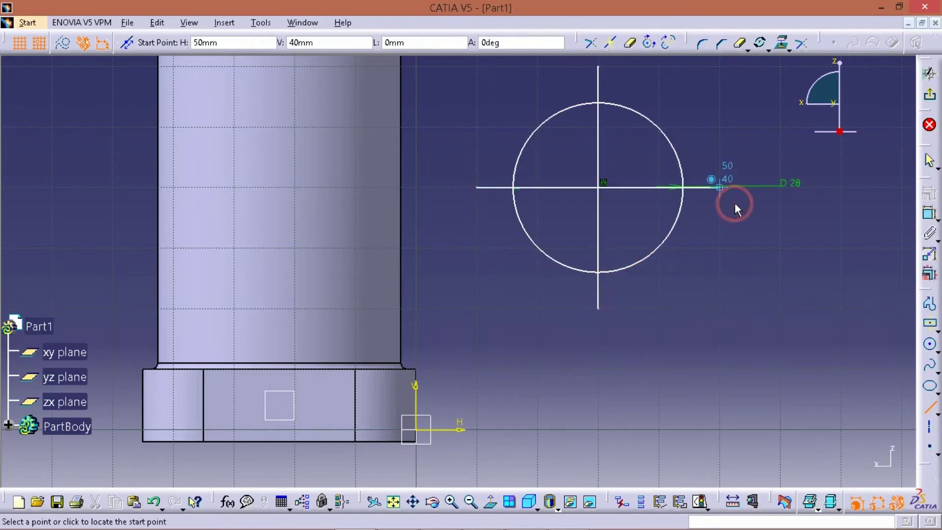
- Trim the 28 mm circle with Quick Trim to keep only its upper-right quarter arc
{"action": "left_click", "coordinate": [628, 42]}
{"action": "left_click", "coordinate": [617, 44]}
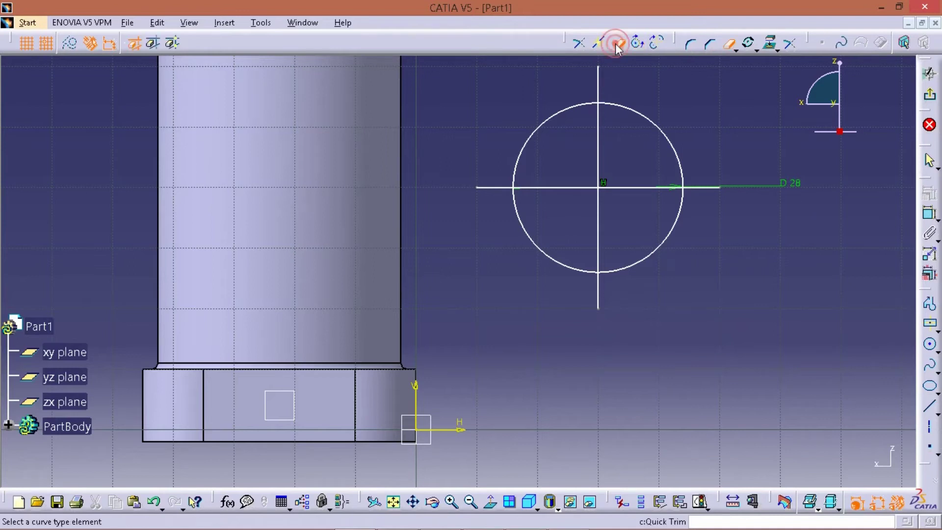
{"action": "left_click", "coordinate": [557, 111]}
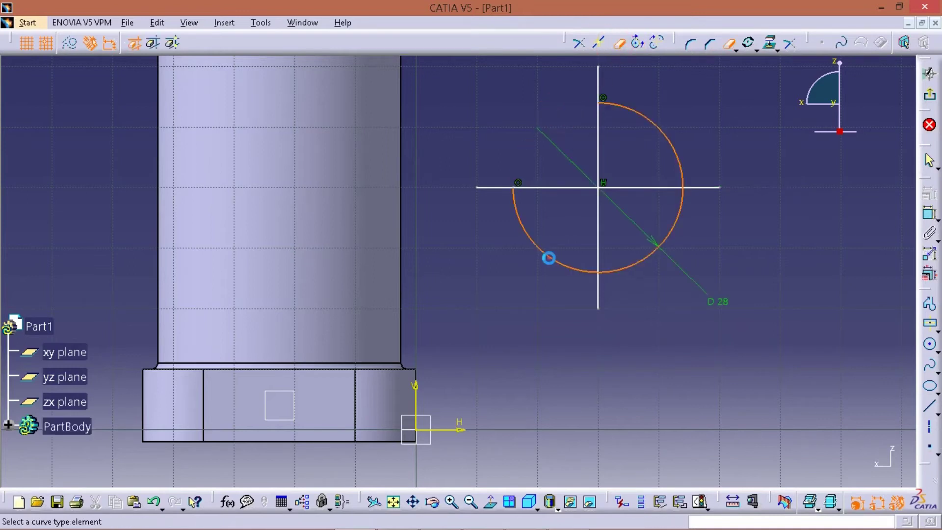
{"action": "left_click", "coordinate": [664, 242]}
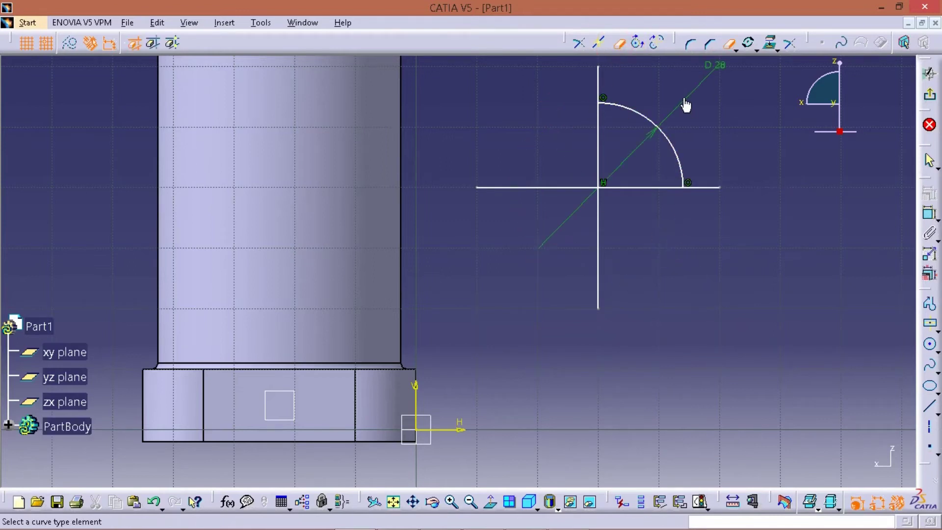
- Delete the vertical and horizontal lines crossing at the arc's centre
{"action": "left_click", "coordinate": [620, 44]}
{"action": "left_click", "coordinate": [597, 139]}
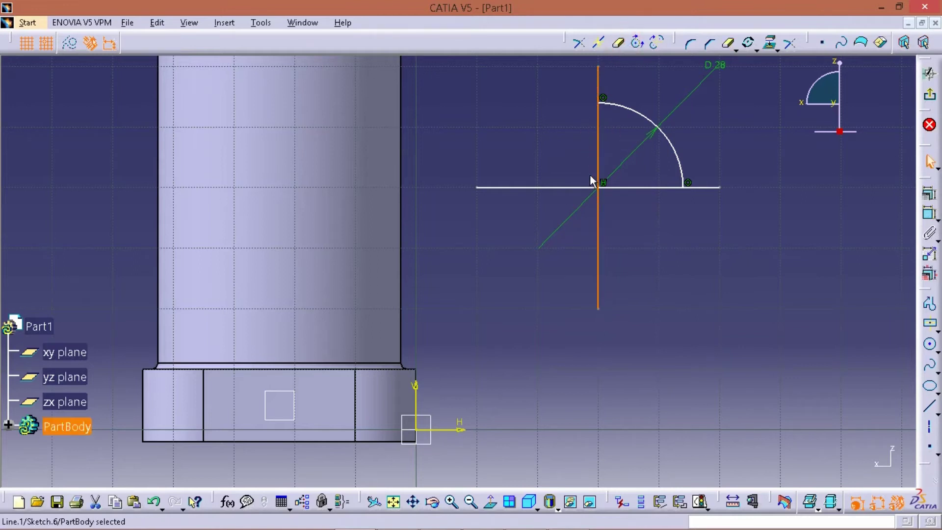
{"action": "left_click", "coordinate": [577, 187], "text": "ctrl"}
{"action": "key", "text": "Delete"}
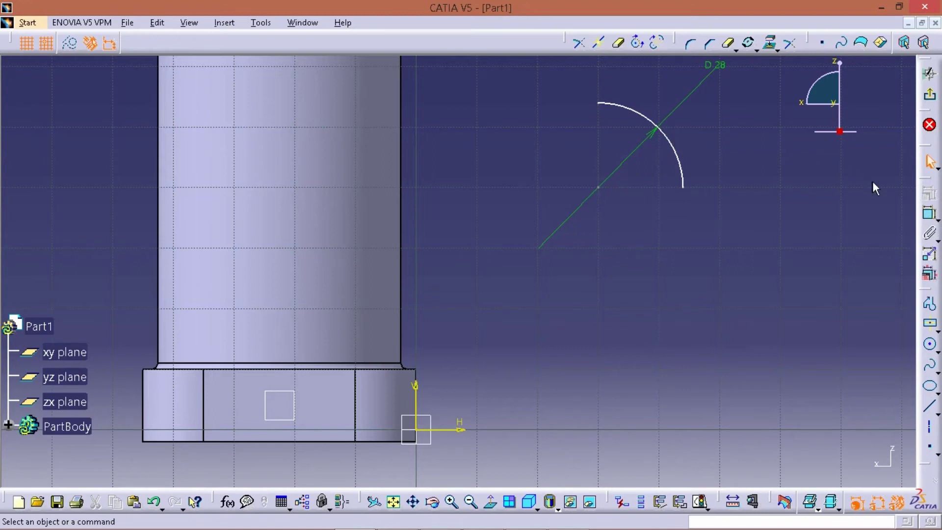
- Constrain the quarter arc's centre to be coincident with the cylinder's axis
{"action": "left_click", "coordinate": [928, 213]}
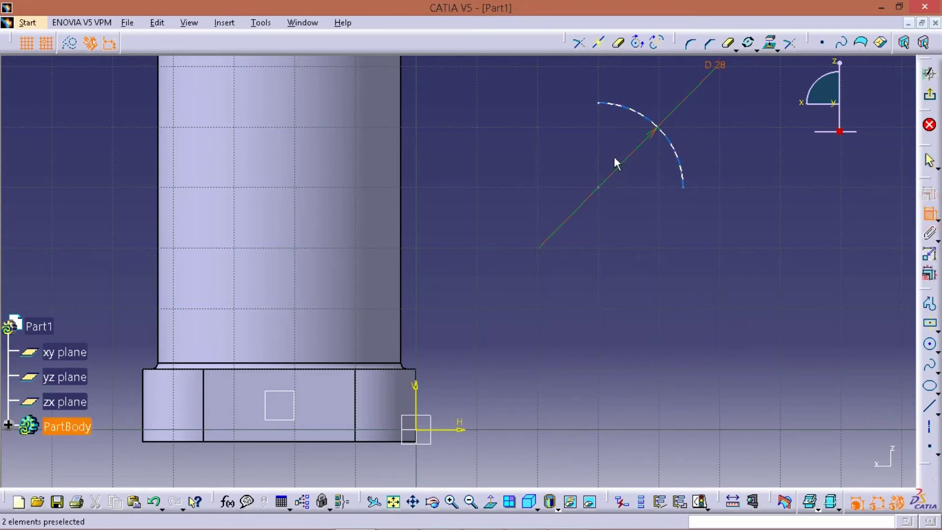
{"action": "left_click", "coordinate": [597, 190]}
{"action": "left_click", "coordinate": [286, 154]}
{"action": "right_click", "coordinate": [405, 114]}
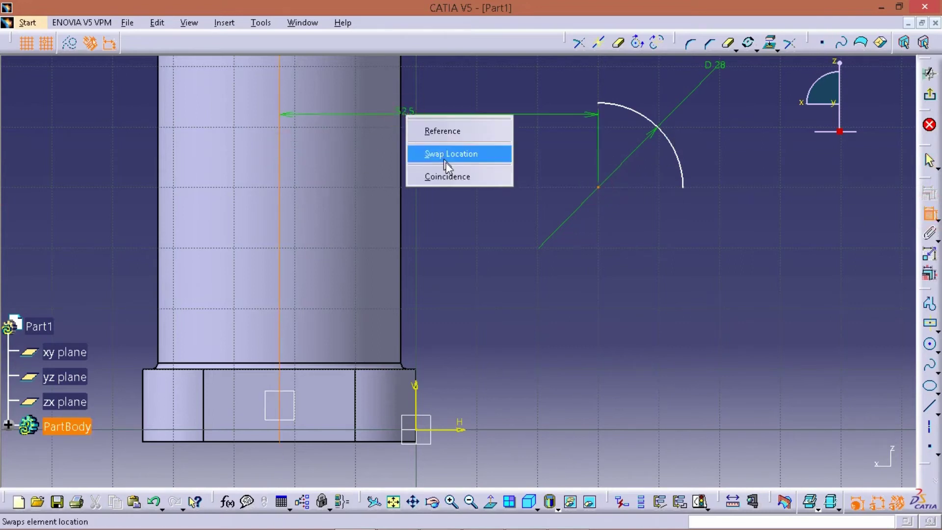
{"action": "left_click", "coordinate": [448, 174]}
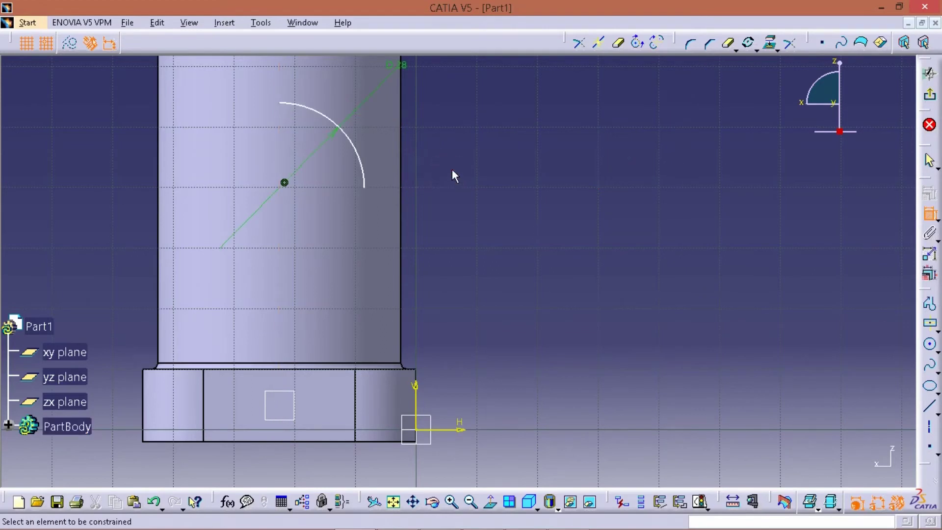
{"action": "left_click", "coordinate": [359, 151]}
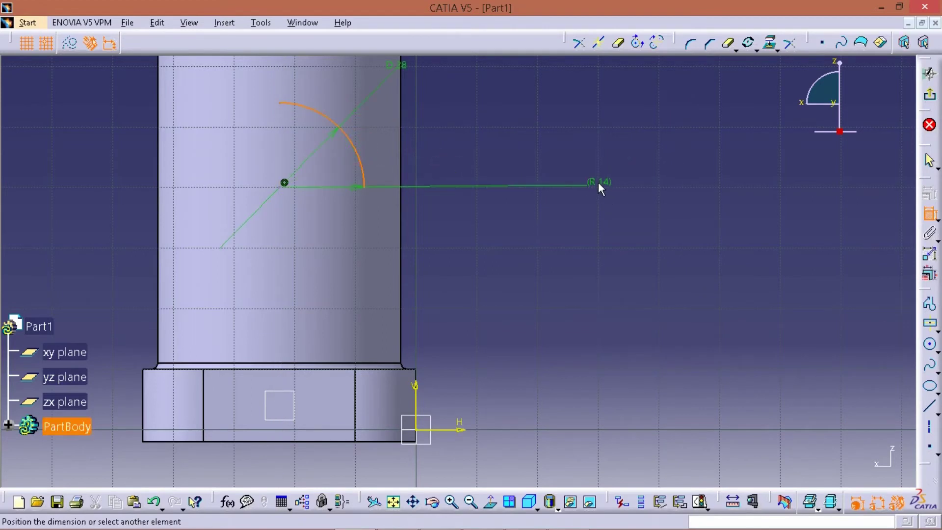
{"action": "key", "text": "Escape"}
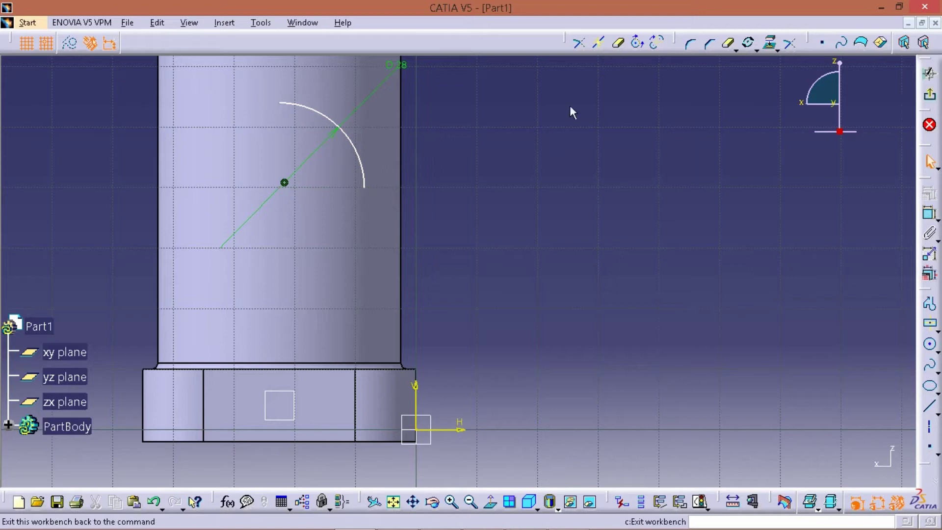
- Switch to the Paint drawing, circle the 40 and 5 dimensions in section A-A and return to CATIA
{"action": "mouse_move", "coordinate": [520, 129]}
{"action": "middle_mouse_down"}
{"action": "mouse_move", "coordinate": [576, 226]}
{"action": "mouse_move", "coordinate": [567, 248]}
{"action": "mouse_move", "coordinate": [487, 243]}
{"action": "mouse_move", "coordinate": [579, 157]}
{"action": "mouse_move", "coordinate": [357, 201]}
{"action": "middle_mouse_up"}
{"action": "key", "text": "alt+Tab"}
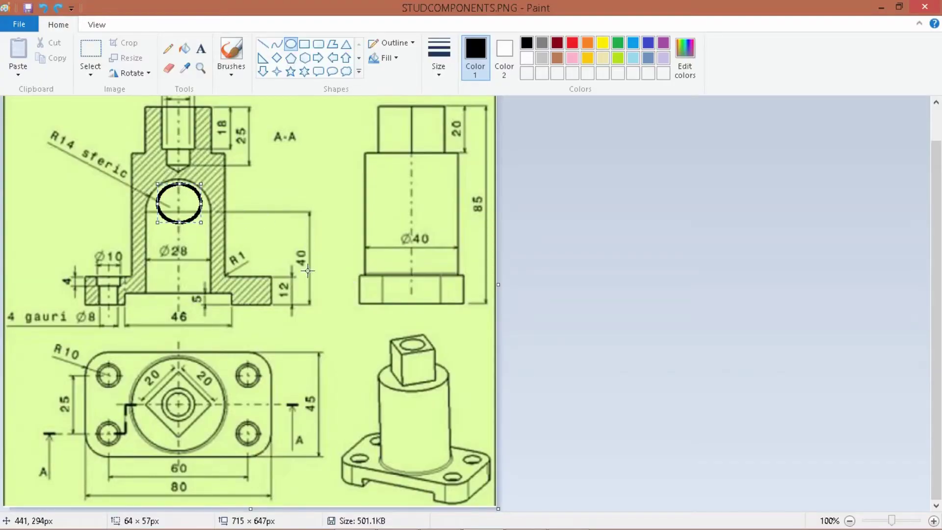
{"action": "left_click_drag", "start_coordinate": [287, 238], "coordinate": [331, 289]}
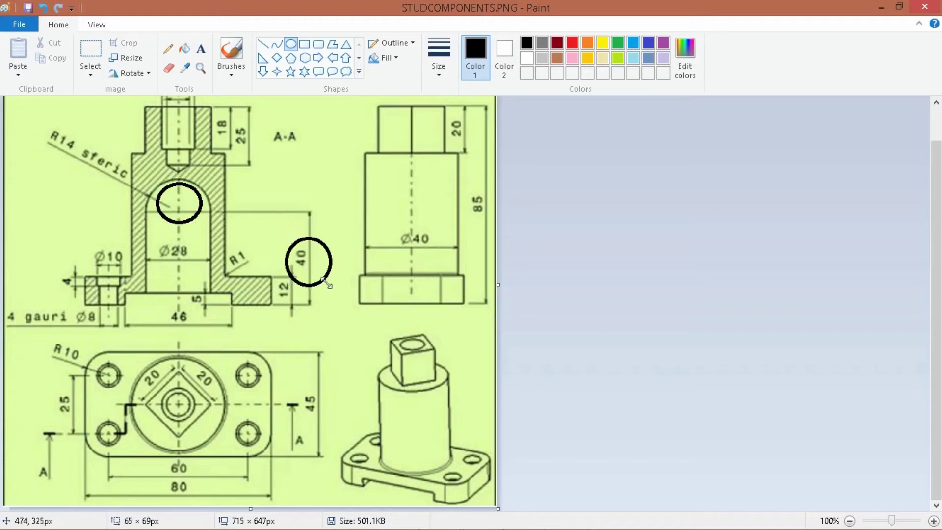
{"action": "left_click_drag", "start_coordinate": [185, 281], "coordinate": [217, 319]}
{"action": "key", "text": "alt+Tab"}
{"action": "key", "text": "Tab"}
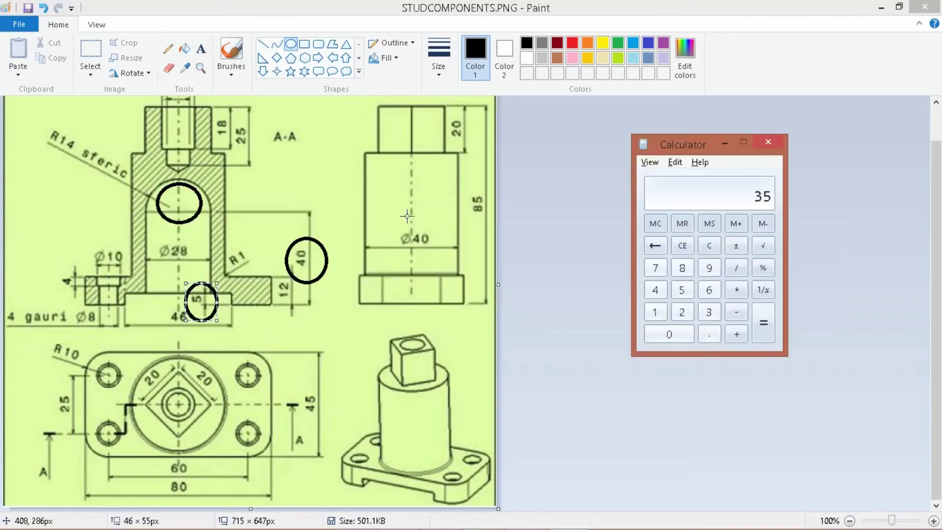
{"action": "key", "text": "alt+Tab"}
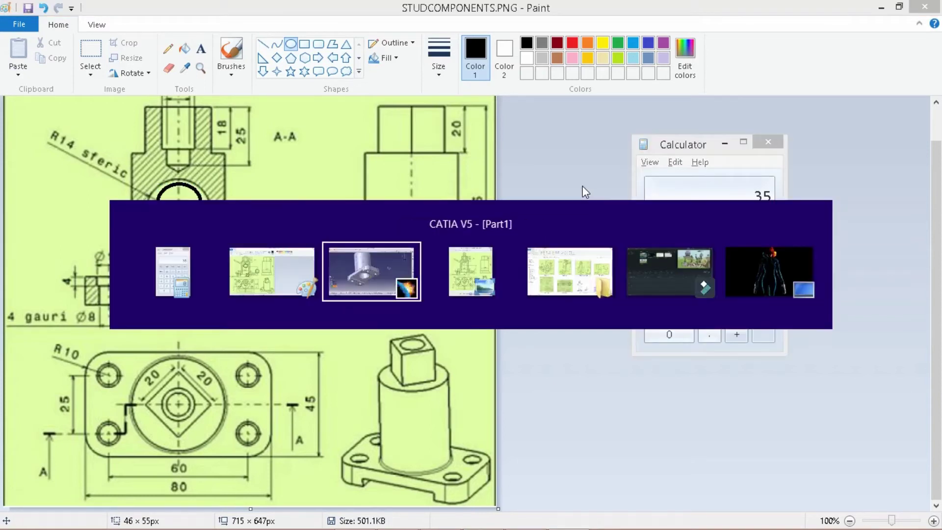
- Dimension the distance from the recessed underside of the base to the quarter arc's centre
{"action": "middle_click_drag", "start_coordinate": [491, 150], "coordinate": [638, 260]}
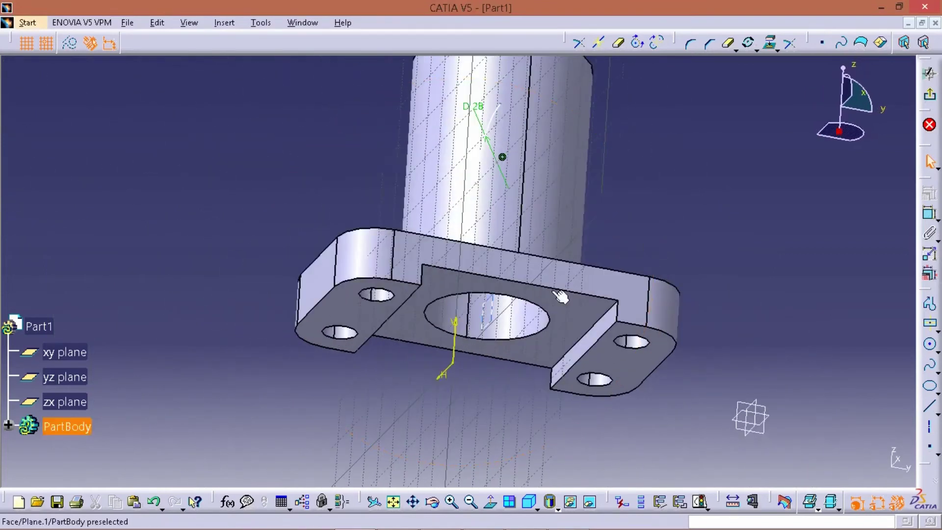
{"action": "left_click", "coordinate": [568, 308]}
{"action": "left_click", "coordinate": [927, 213]}
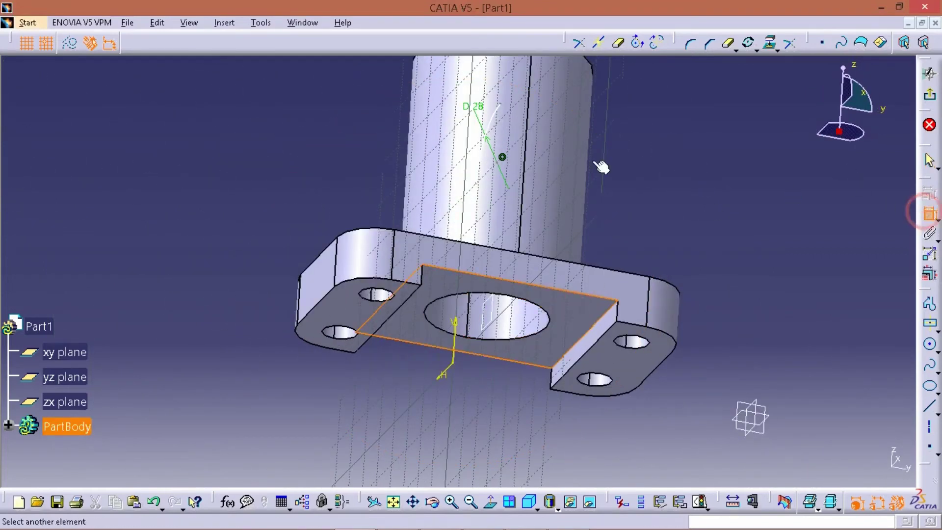
{"action": "middle_click_drag", "start_coordinate": [648, 140], "coordinate": [350, 272]}
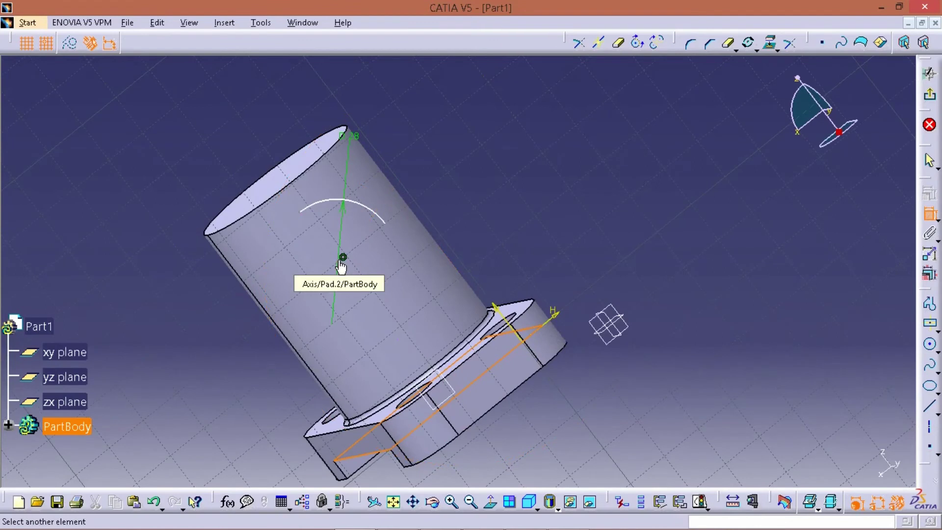
{"action": "middle_click_drag", "start_coordinate": [434, 276], "coordinate": [276, 165]}
{"action": "left_click", "coordinate": [231, 179]}
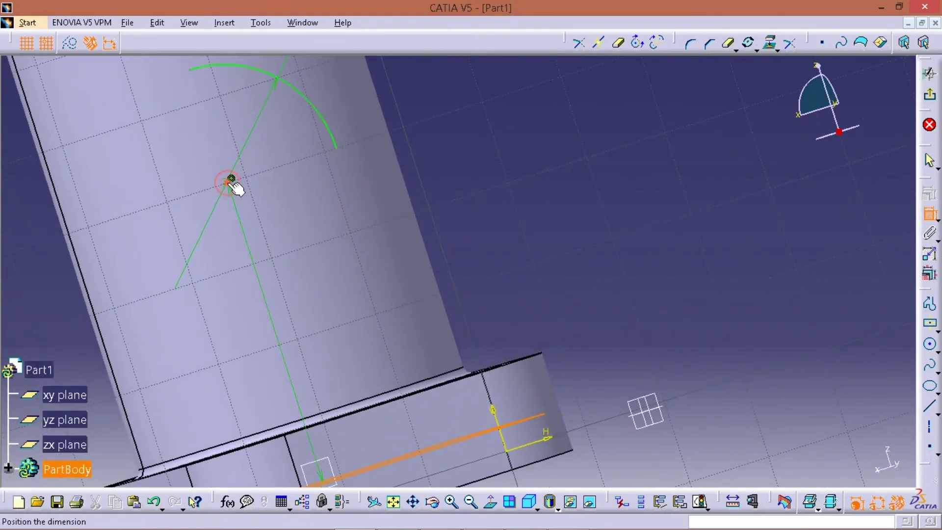
{"action": "left_click", "coordinate": [584, 186]}
- Set the distance from the recessed underside to the arc's centre to 35 mm and leave the sketch
{"action": "left_click", "coordinate": [582, 182]}
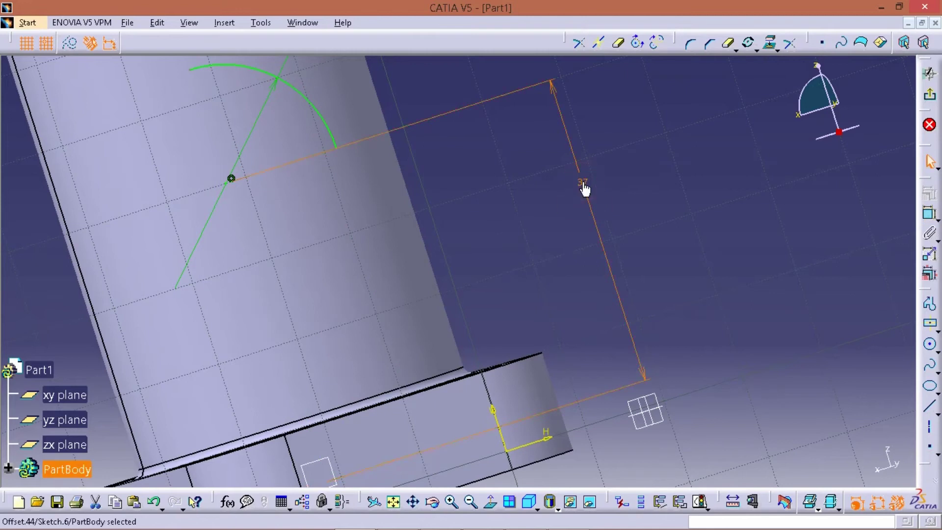
{"action": "double_click", "coordinate": [583, 184]}
{"action": "type", "text": "35"}
{"action": "key", "text": "Return"}
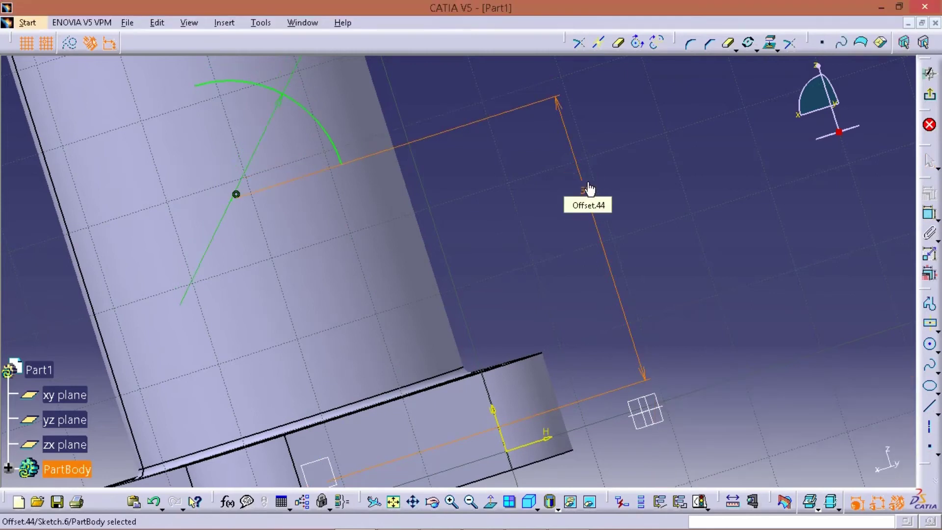
{"action": "left_click", "coordinate": [660, 172]}
{"action": "scroll", "coordinate": [693, 227], "scroll_direction": "down", "scroll_amount": 5}
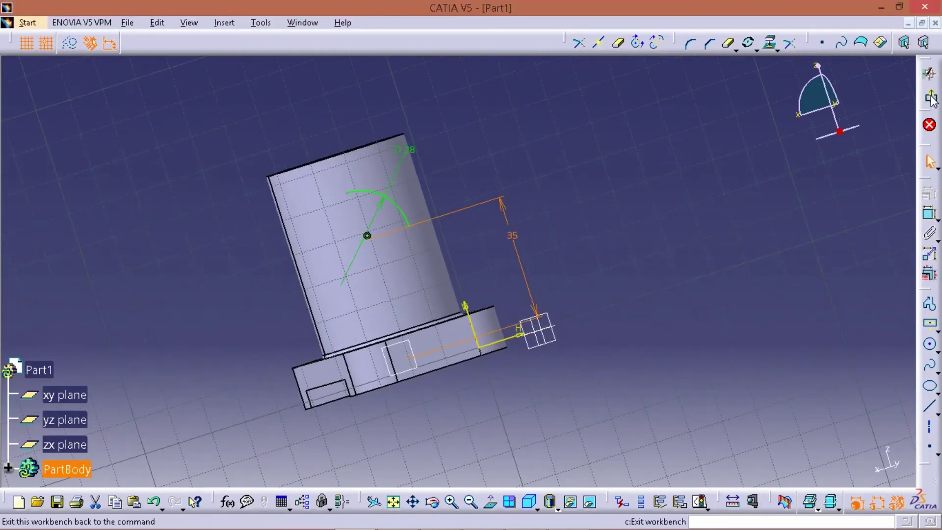
{"action": "left_click", "coordinate": [929, 125]}
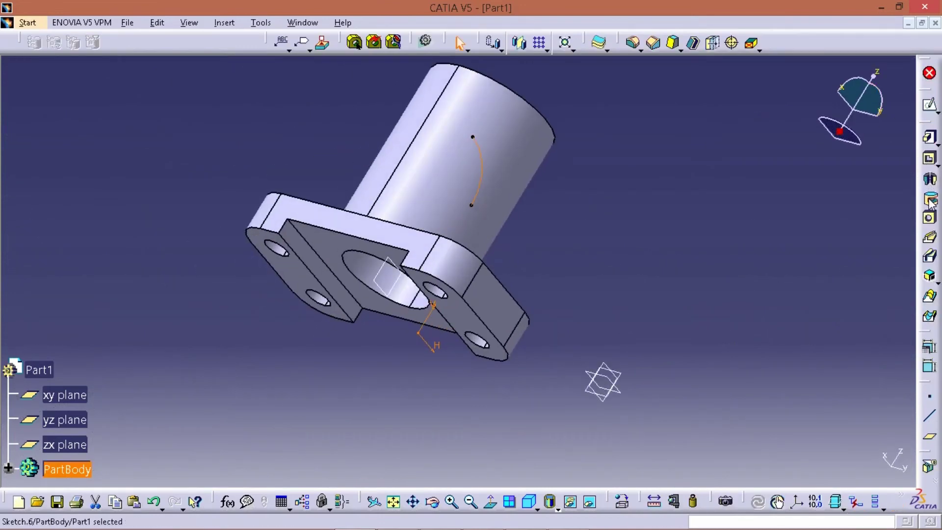
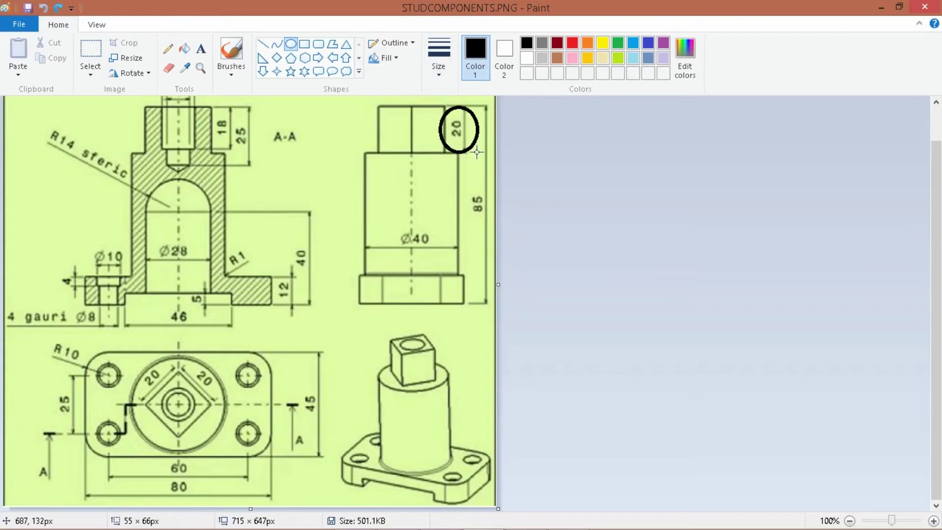
- Undo the circle on the Paint drawing, mark and unmark the square's 20 dimension in the plan view, and return to CATIA
{"action": "key", "text": "ctrl+z"}
{"action": "left_click_drag", "start_coordinate": [185, 365], "coordinate": [235, 398]}
{"action": "key", "text": "ctrl+z"}
{"action": "key", "text": "alt+Tab"}
- Start a sketch on the cylinder's top face and draw a centred rectangle about 20 by 20 mm beside the cylinder
{"action": "left_click", "coordinate": [525, 180]}
{"action": "left_click", "coordinate": [931, 108]}
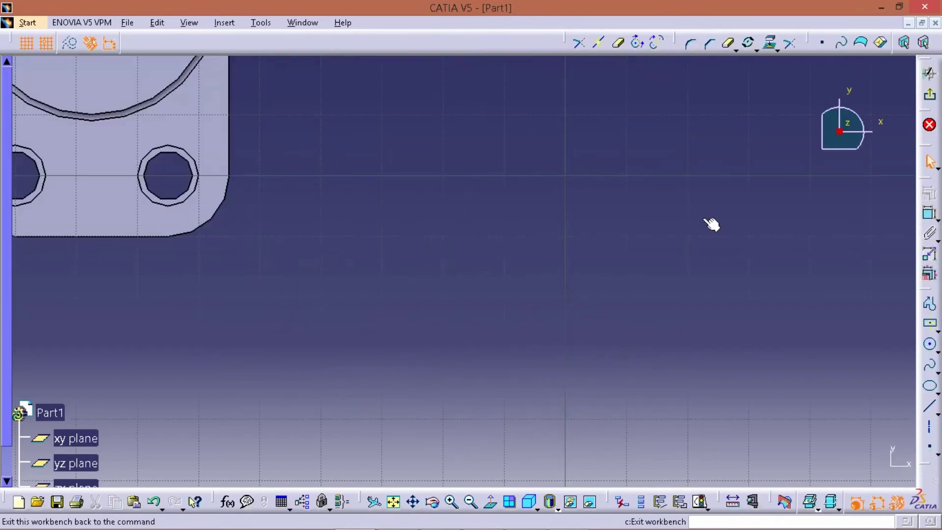
{"action": "left_click", "coordinate": [935, 328]}
{"action": "left_click", "coordinate": [775, 341]}
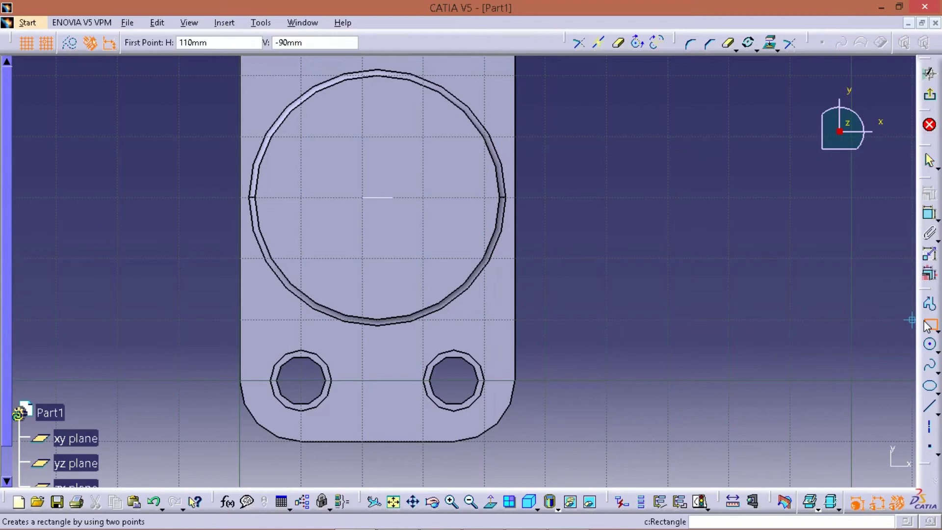
{"action": "left_click", "coordinate": [937, 327]}
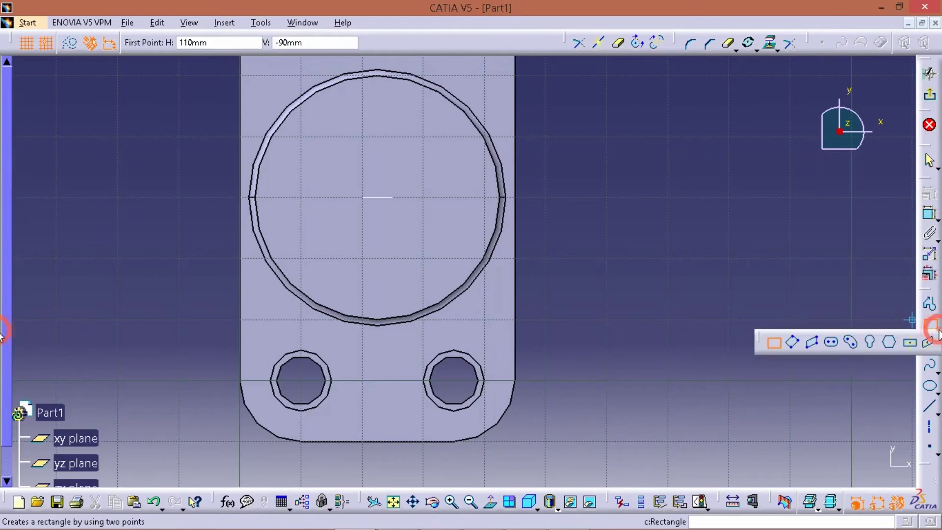
{"action": "left_click", "coordinate": [908, 343]}
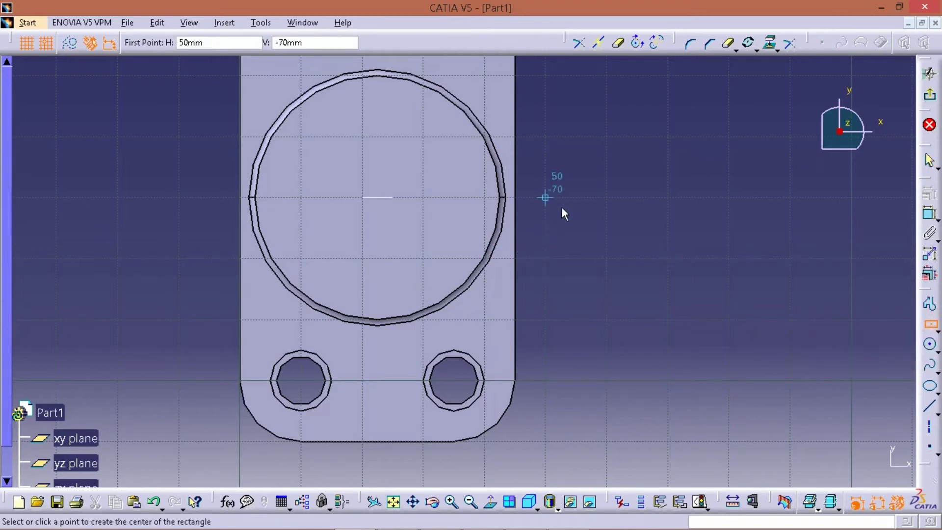
{"action": "left_click", "coordinate": [613, 187]}
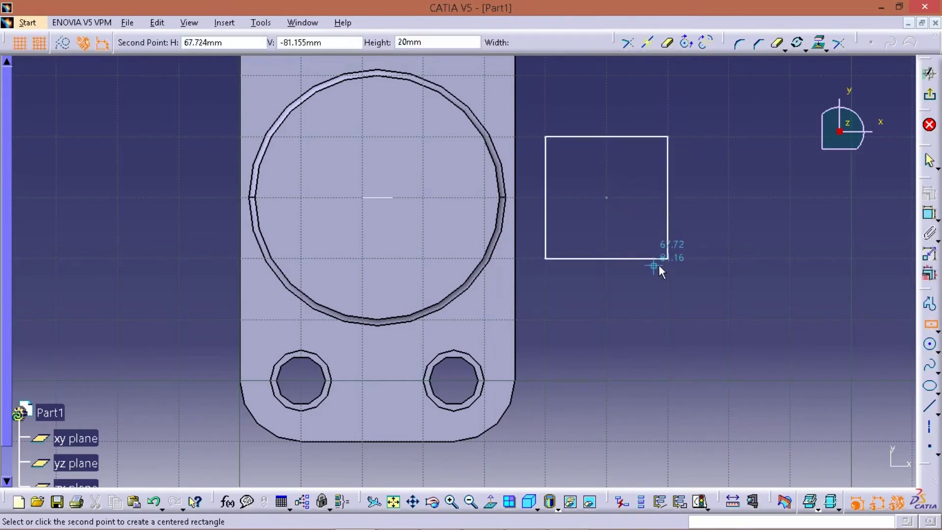
{"action": "left_click", "coordinate": [658, 265]}
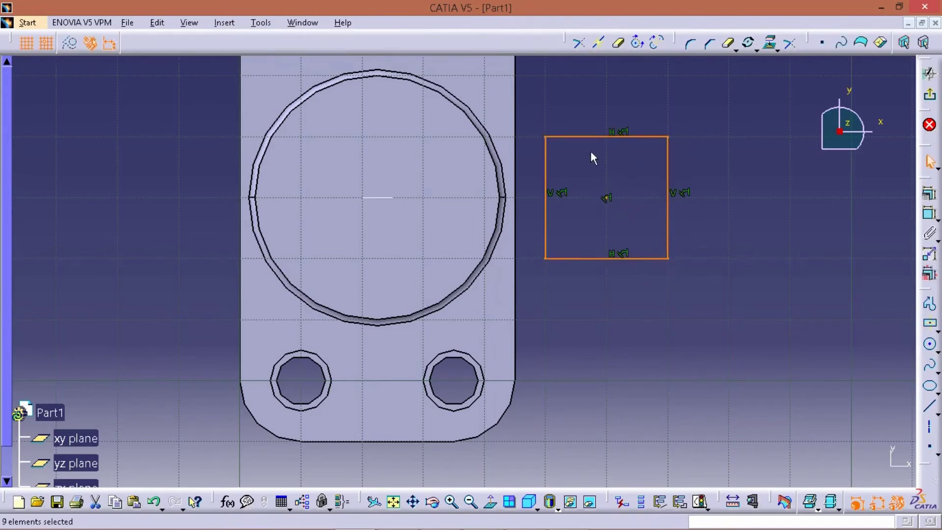
- Dimension the height and width of the square beside the cylinder
{"action": "left_click", "coordinate": [928, 214]}
{"action": "left_click", "coordinate": [668, 208]}
{"action": "left_click", "coordinate": [721, 204]}
{"action": "left_click", "coordinate": [631, 258]}
{"action": "left_click", "coordinate": [928, 214]}
{"action": "left_click", "coordinate": [630, 306]}
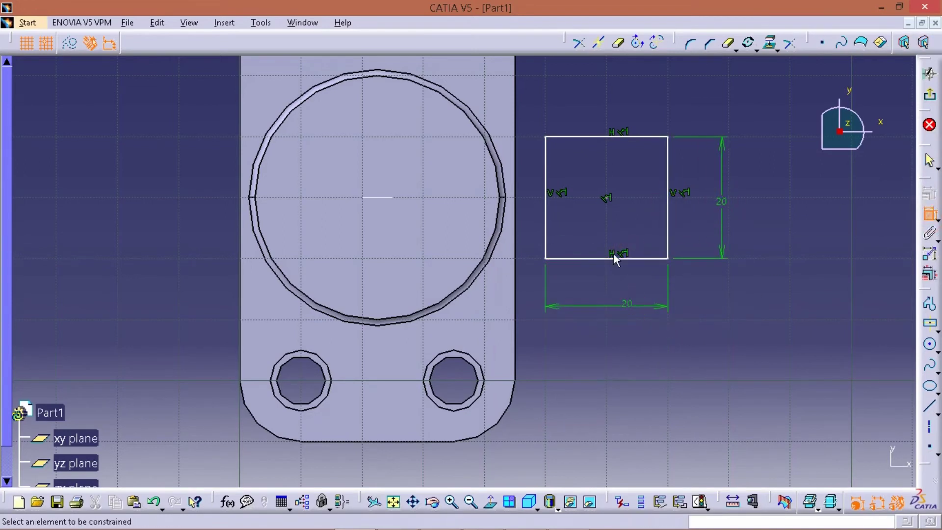
- Constrain the square's centre to be concentric with the cylinder's circular edge and leave the sketch
{"action": "left_click", "coordinate": [928, 214]}
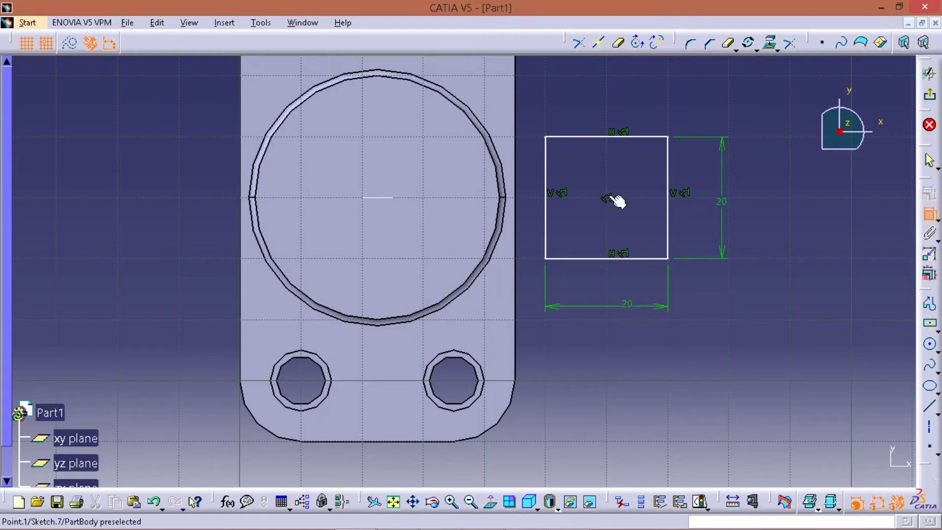
{"action": "left_click", "coordinate": [608, 198]}
{"action": "left_click", "coordinate": [455, 108]}
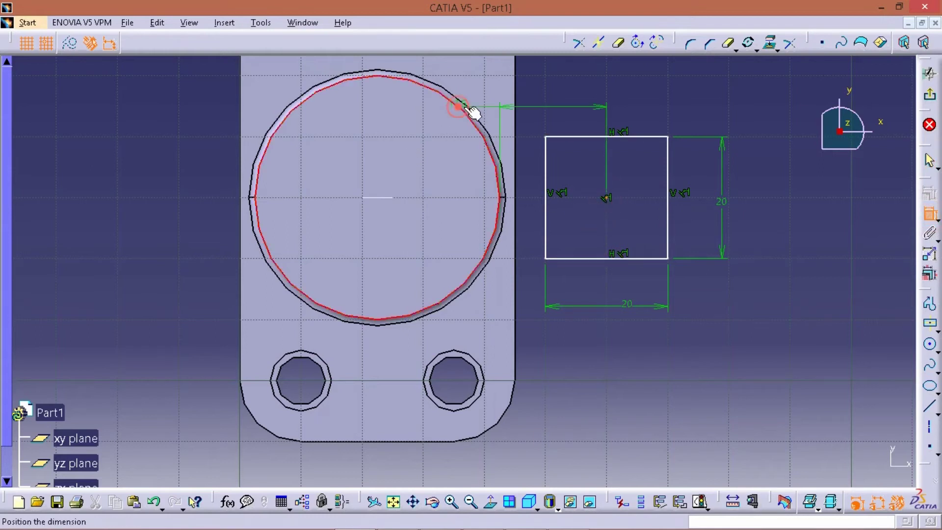
{"action": "right_click", "coordinate": [544, 89]}
{"action": "left_click", "coordinate": [618, 188]}
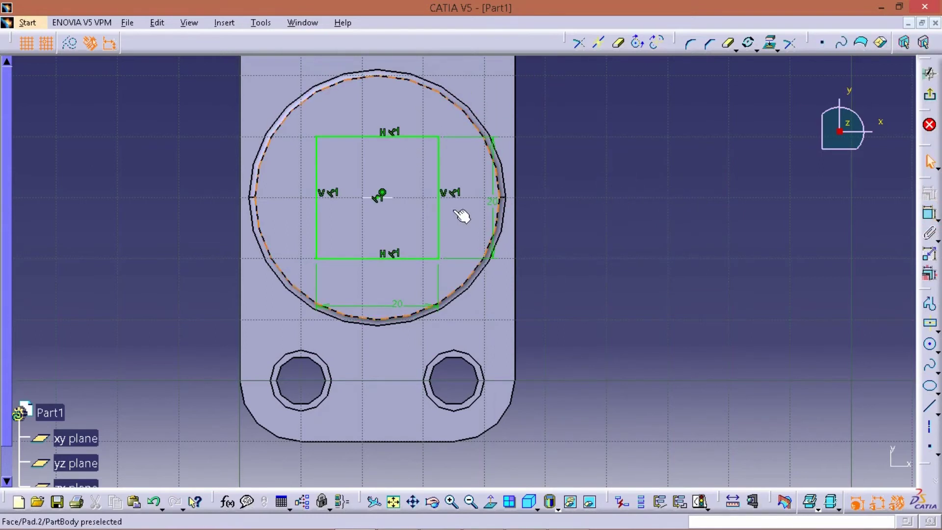
{"action": "left_click", "coordinate": [929, 98]}
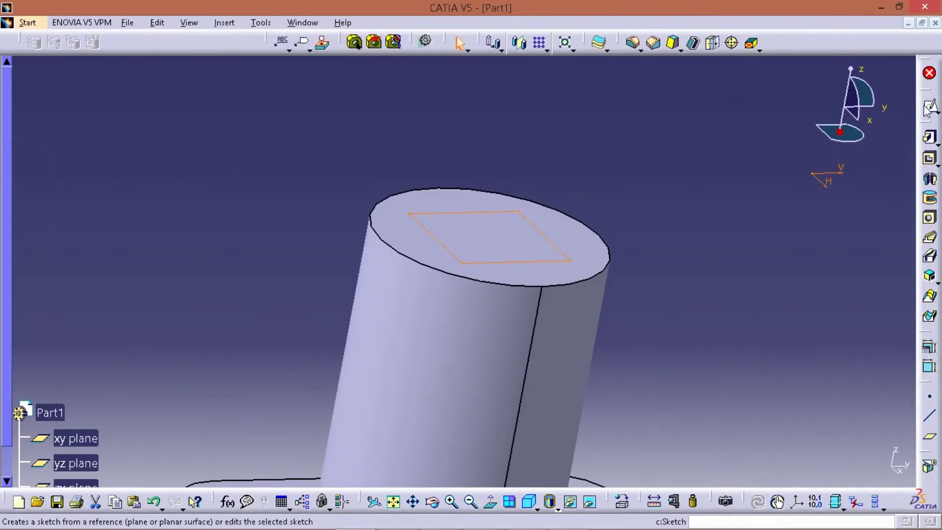
- Reopen the square's sketch on the cylinder's top face and delete the concentricity constraint at its centre
{"action": "left_click", "coordinate": [928, 109]}
{"action": "mouse_move", "coordinate": [474, 210]}
{"action": "middle_mouse_down"}
{"action": "mouse_move", "coordinate": [505, 139]}
{"action": "mouse_move", "coordinate": [620, 263]}
{"action": "mouse_move", "coordinate": [485, 236]}
{"action": "middle_mouse_up"}
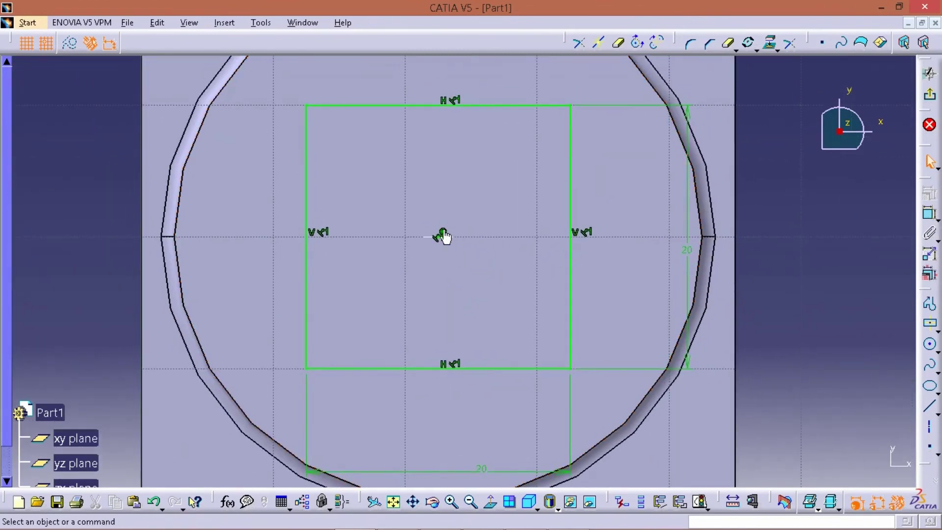
{"action": "right_click", "coordinate": [443, 236]}
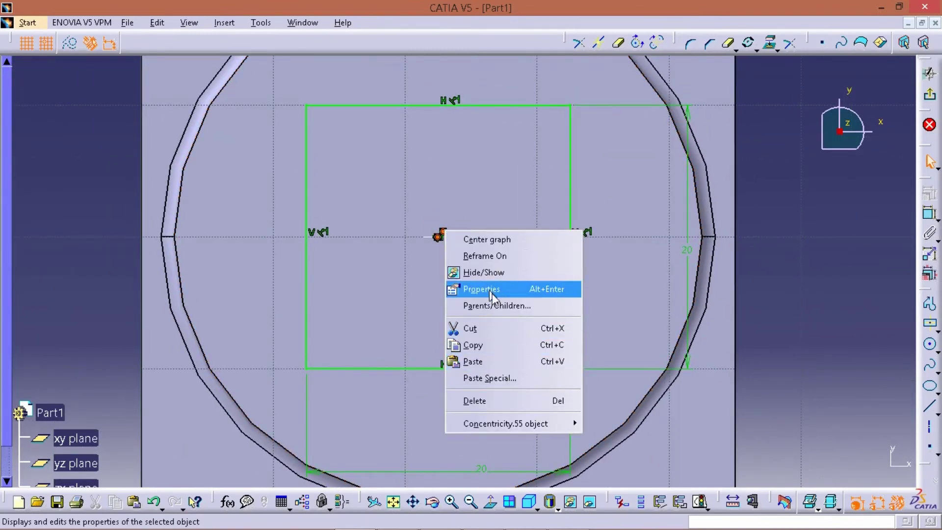
{"action": "left_click", "coordinate": [467, 400]}
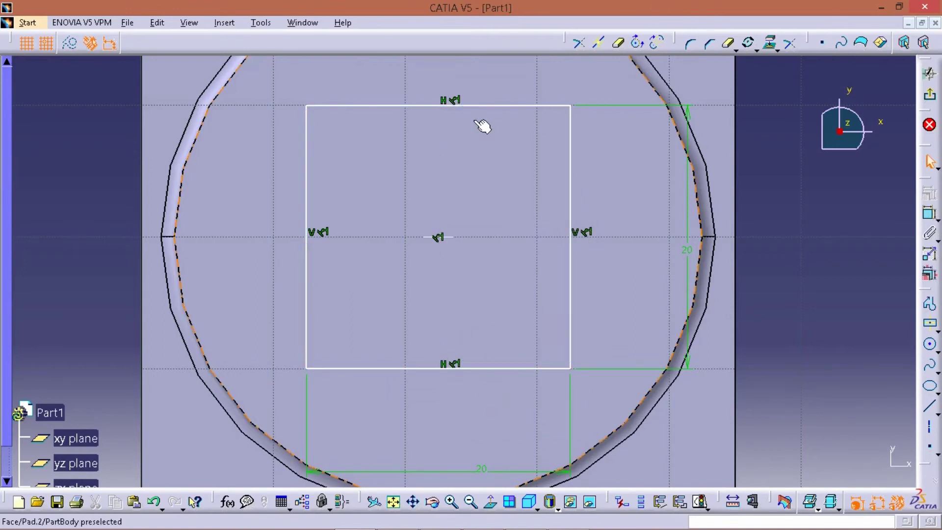
- Rotate the square's four sides 45 degrees about its centre without duplicating them, and leave the sketch
{"action": "left_click", "coordinate": [489, 105]}
{"action": "left_click", "coordinate": [571, 181], "text": "ctrl"}
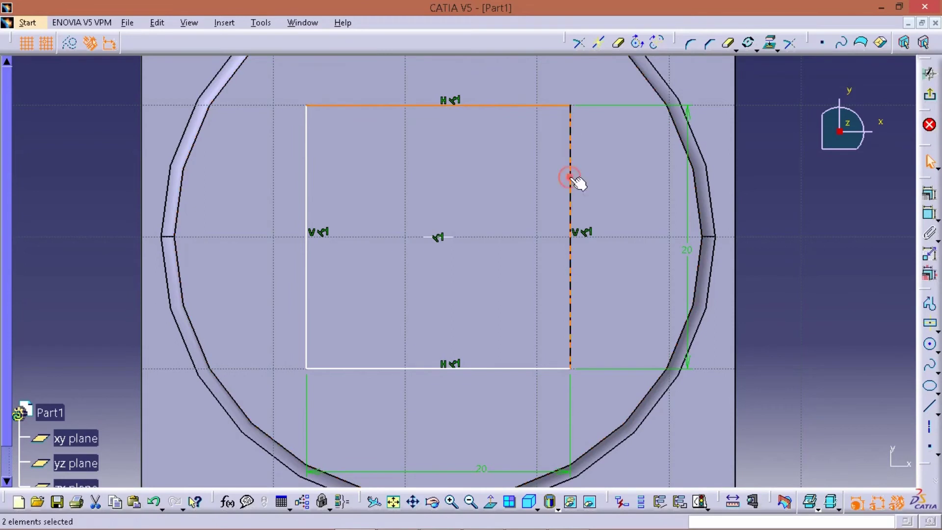
{"action": "left_click", "coordinate": [492, 368], "text": "ctrl"}
{"action": "left_click", "coordinate": [306, 272], "text": "ctrl"}
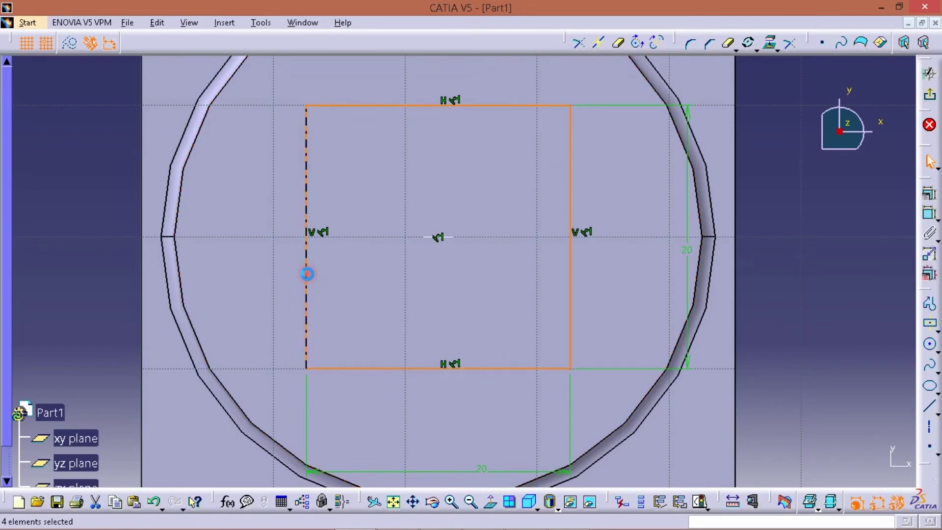
{"action": "left_click", "coordinate": [747, 43]}
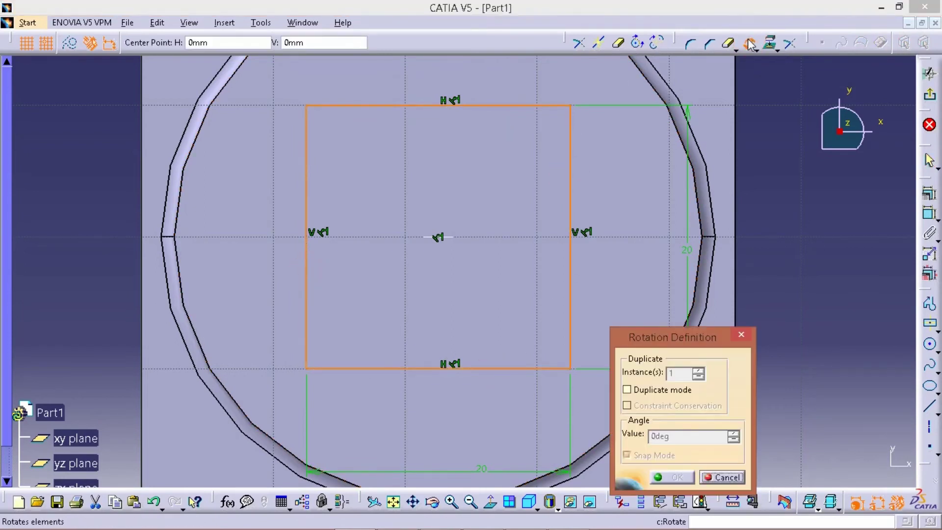
{"action": "left_click", "coordinate": [439, 237]}
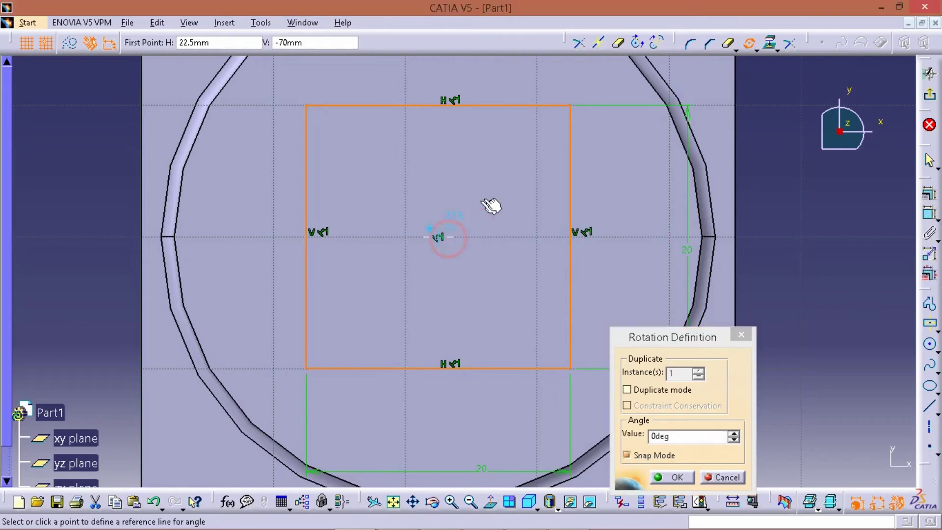
{"action": "left_click", "coordinate": [569, 105]}
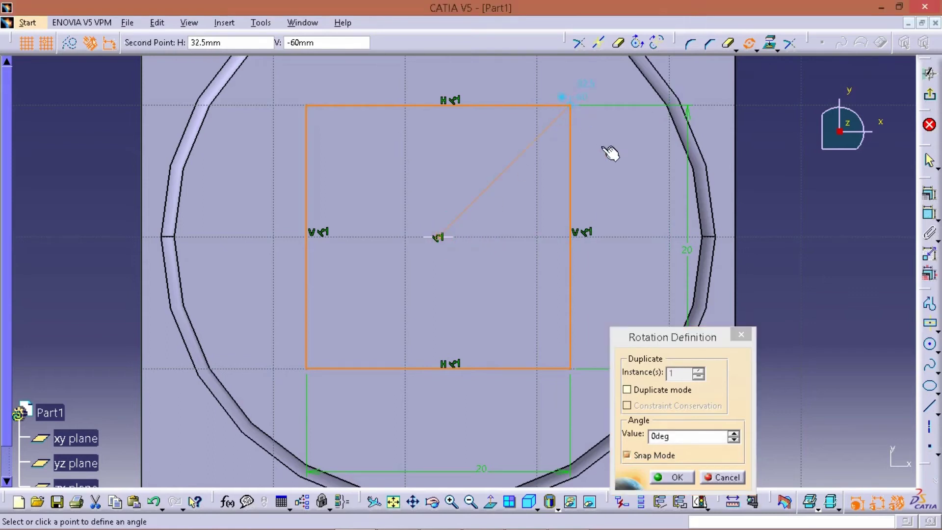
{"action": "left_click", "coordinate": [628, 392]}
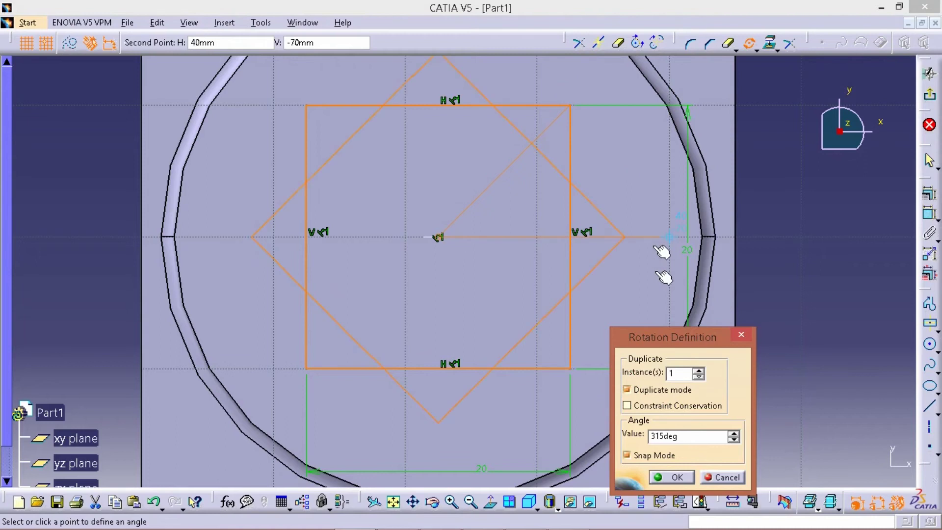
{"action": "left_click", "coordinate": [627, 392]}
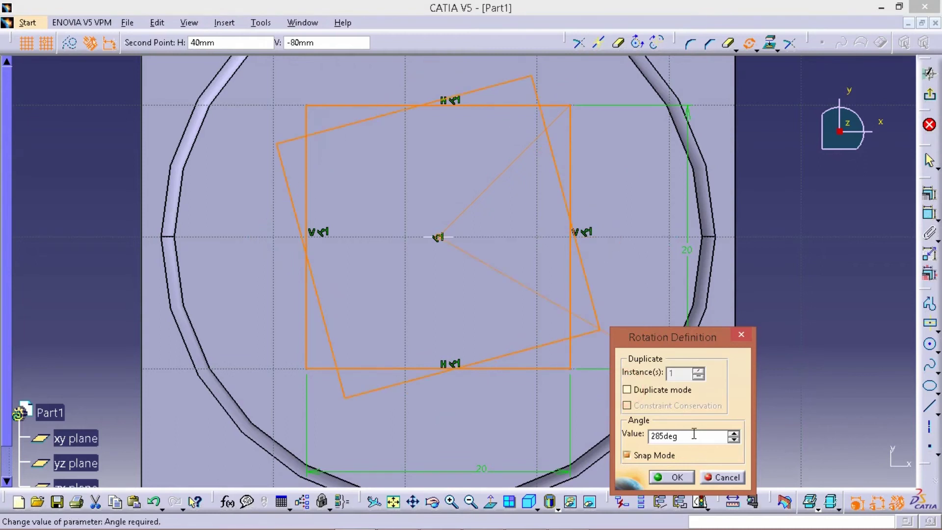
{"action": "key", "text": "Return"}
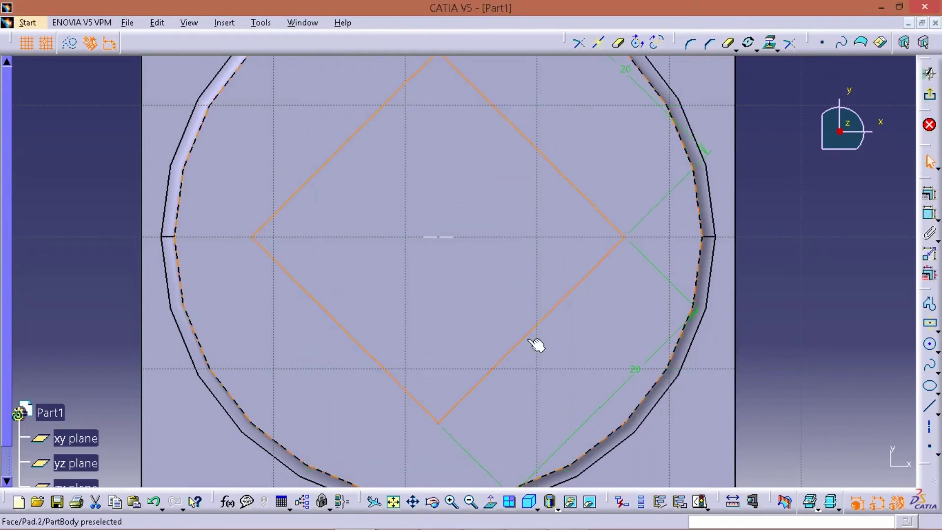
{"action": "left_click", "coordinate": [929, 94]}
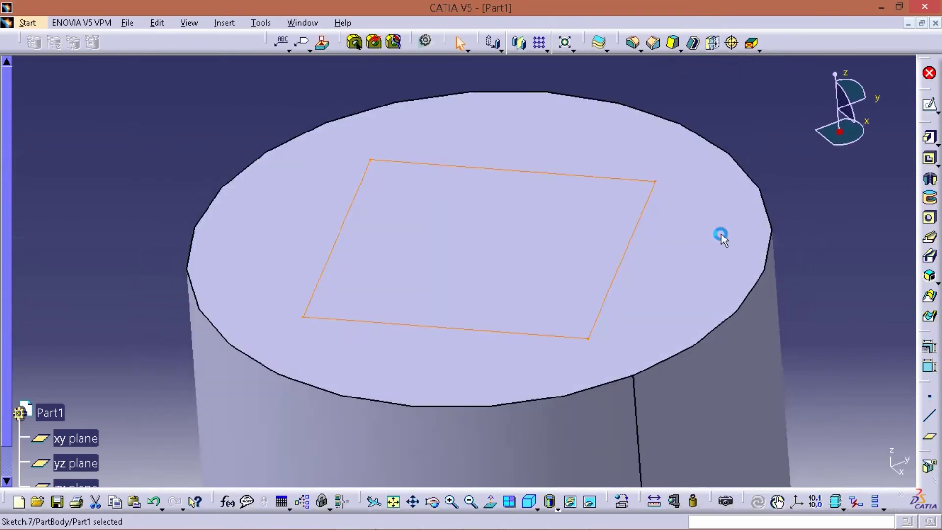
- Pad the rotated square 20 mm up from the cylinder's top face to form the head
{"action": "left_click", "coordinate": [929, 137]}
{"action": "type", "text": "40"}
{"action": "key", "text": "Return"}
- Switch to the Paint drawing and examine the head's bore dimensions in section A-A up close, removing the stray ellipse
{"action": "key", "text": "alt+Tab"}
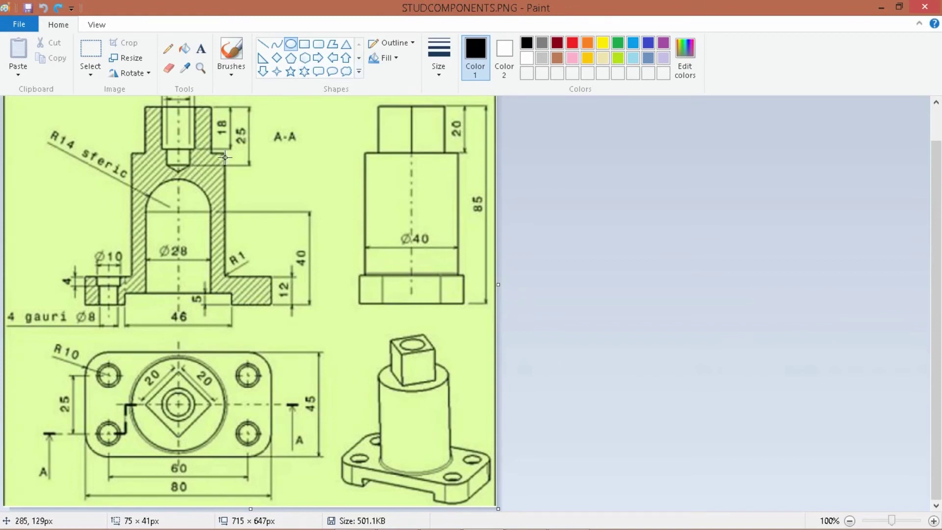
{"action": "scroll", "coordinate": [225, 157], "scroll_direction": "up", "scroll_amount": 3, "text": "ctrl"}
{"action": "left_click_drag", "start_coordinate": [642, 274], "coordinate": [658, 277]}
{"action": "key", "text": "ctrl+z"}
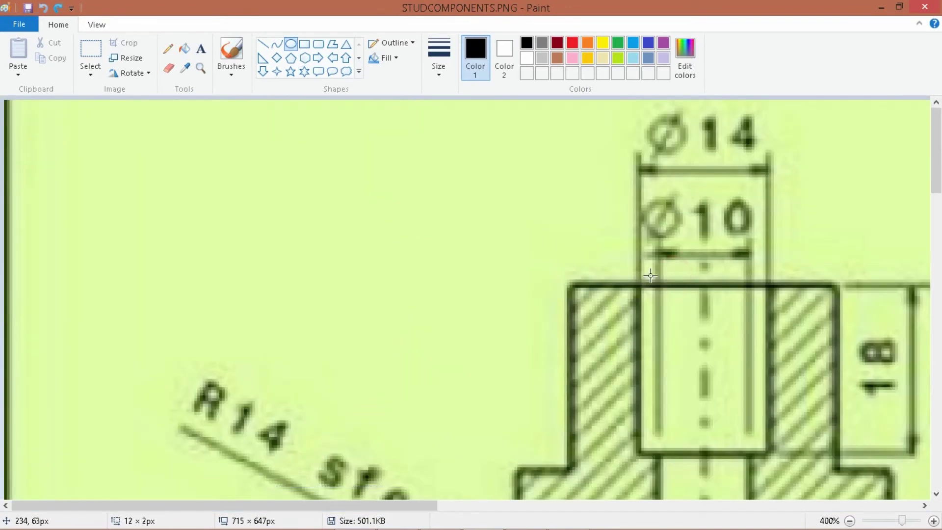
{"action": "left_click_drag", "start_coordinate": [375, 506], "coordinate": [504, 506]}
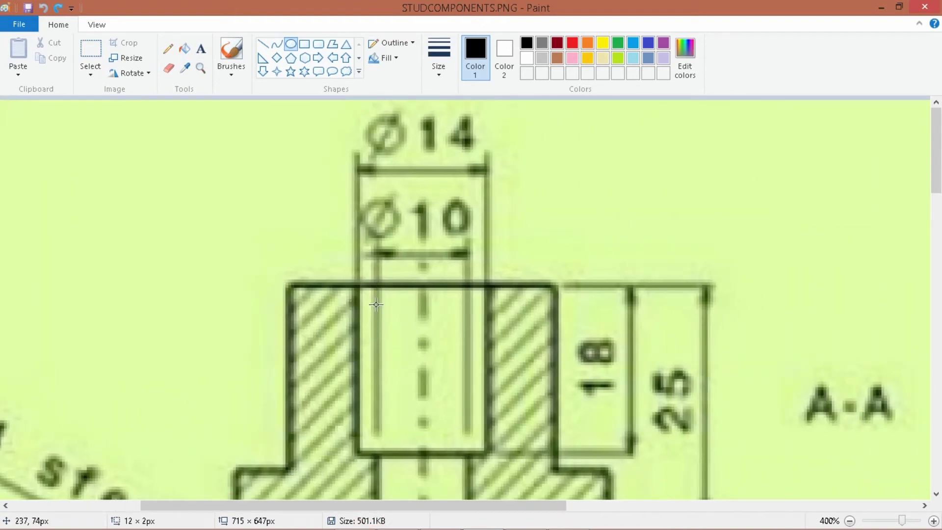
- Mark the gap between the Ø14 and Ø10 bore lines with strokes, trace the Ø10 line, undo the marks, and return to CATIA
{"action": "left_click", "coordinate": [440, 67]}
{"action": "left_click", "coordinate": [439, 96]}
{"action": "left_click_drag", "start_coordinate": [367, 311], "coordinate": [370, 305]}
{"action": "key", "text": "ctrl+z"}
{"action": "left_click", "coordinate": [263, 44]}
{"action": "mouse_move", "coordinate": [360, 273]}
{"action": "left_mouse_down"}
{"action": "mouse_move", "coordinate": [344, 288]}
{"action": "mouse_move", "coordinate": [360, 316]}
{"action": "mouse_move", "coordinate": [362, 351]}
{"action": "left_mouse_up"}
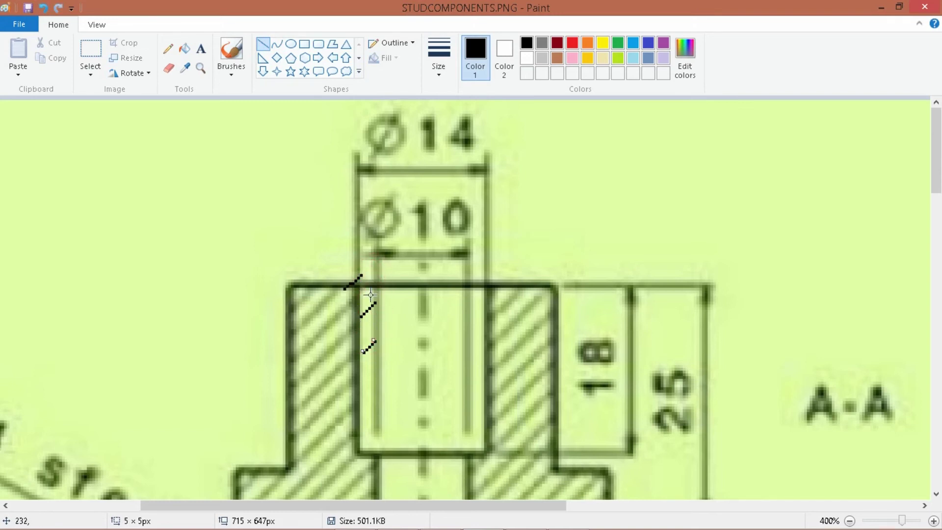
{"action": "left_click_drag", "start_coordinate": [378, 255], "coordinate": [374, 434]}
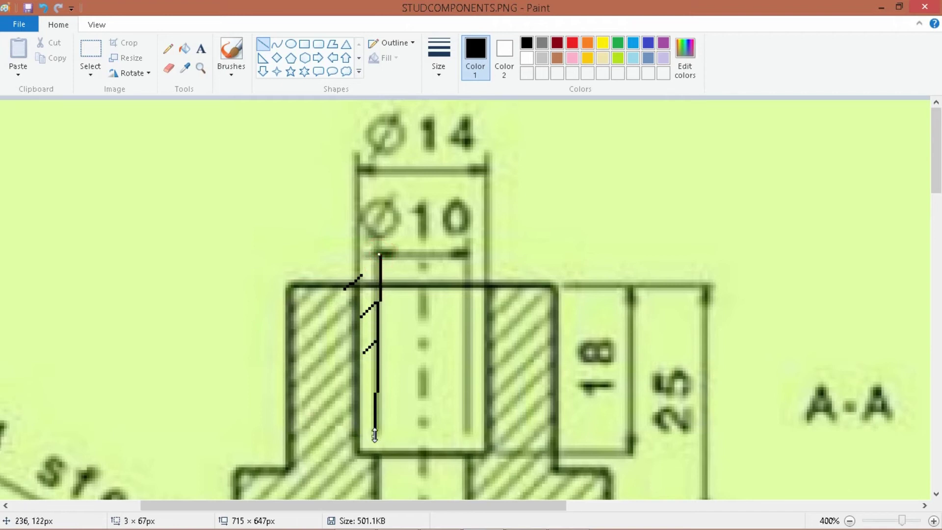
{"action": "mouse_move", "coordinate": [381, 251]}
{"action": "left_mouse_down"}
{"action": "mouse_move", "coordinate": [420, 252]}
{"action": "mouse_move", "coordinate": [377, 252]}
{"action": "left_mouse_up"}
{"action": "key", "text": "ctrl+z"}
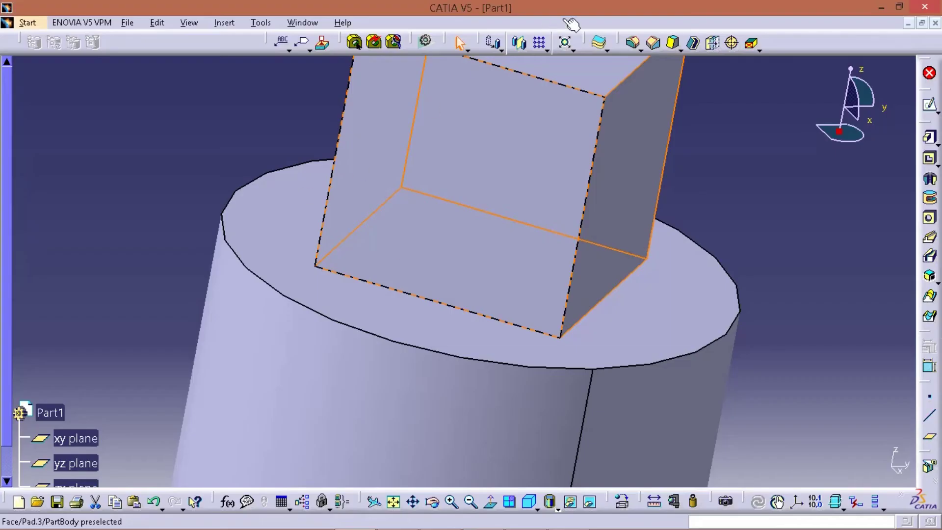
- Start a sketch on the square head's top face and draw a circle near its centre
{"action": "left_click", "coordinate": [595, 78]}
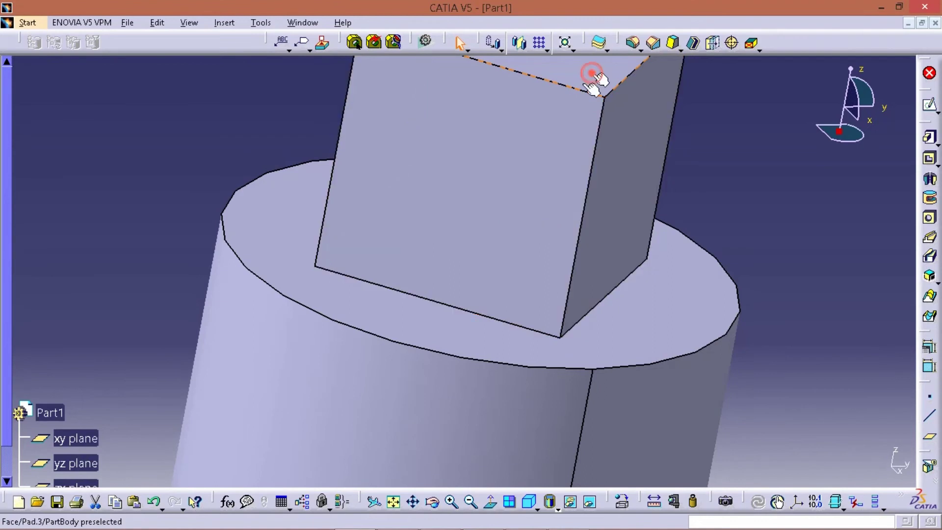
{"action": "left_click", "coordinate": [930, 108]}
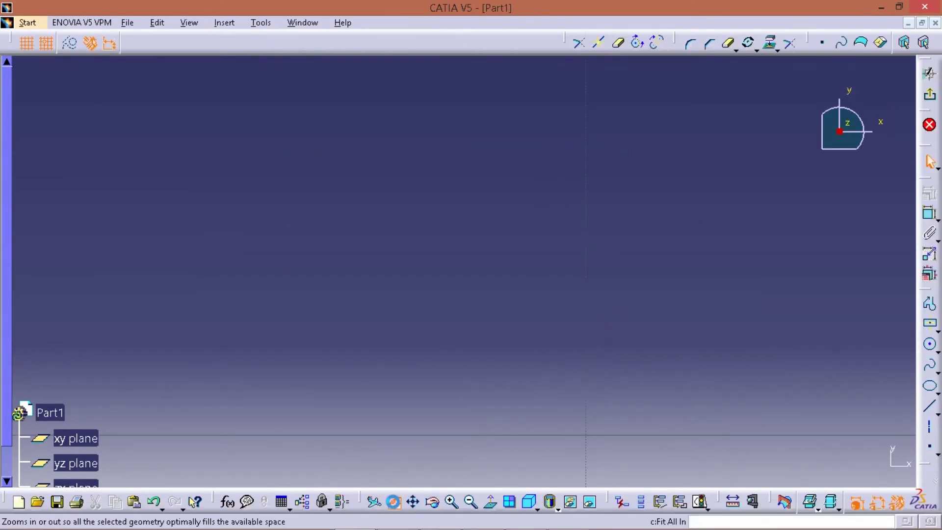
{"action": "left_click", "coordinate": [393, 501]}
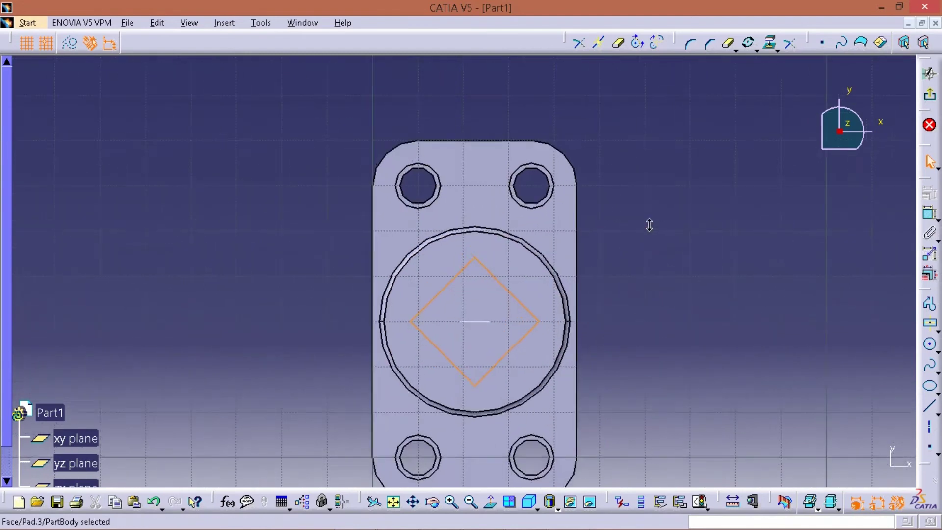
{"action": "left_click", "coordinate": [930, 346]}
{"action": "left_click", "coordinate": [492, 337]}
{"action": "left_click", "coordinate": [529, 348]}
- Dimension the circle on the head's top face and set its diameter to 10 mm
{"action": "left_click", "coordinate": [928, 214]}
{"action": "left_click", "coordinate": [702, 258]}
{"action": "double_click", "coordinate": [701, 258]}
{"action": "type", "text": "10"}
{"action": "key", "text": "Return"}
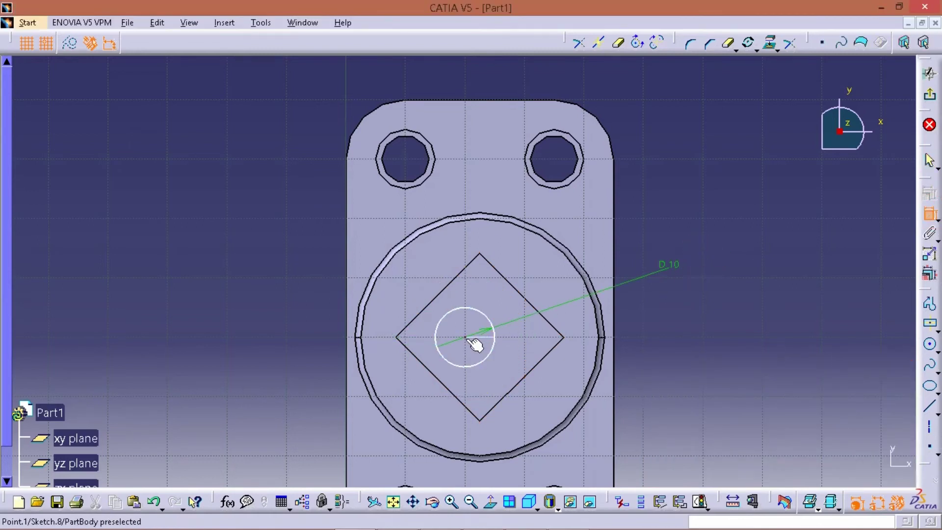
- Constrain the circle's centre to be concentric with the cylinder's circular edge
{"action": "left_click", "coordinate": [466, 338]}
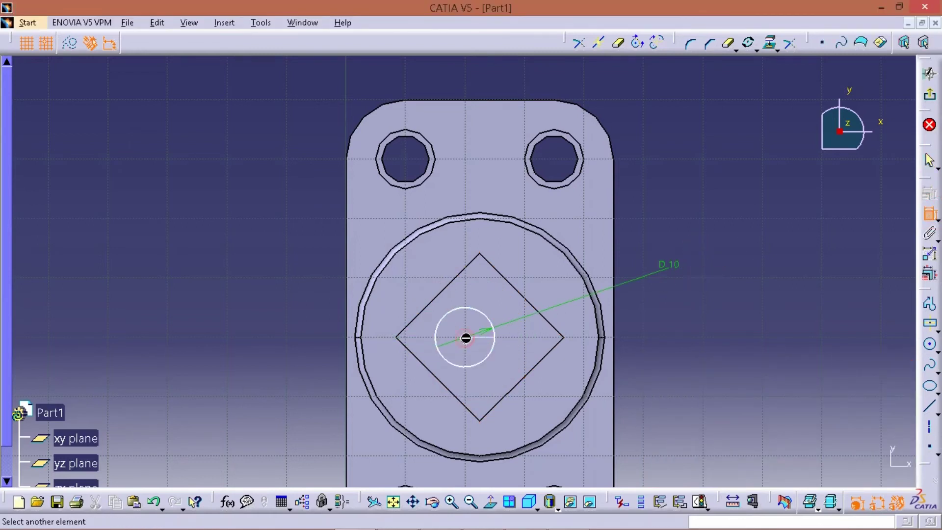
{"action": "left_click", "coordinate": [572, 266]}
{"action": "right_click", "coordinate": [679, 193]}
{"action": "left_click", "coordinate": [752, 290]}
{"action": "mouse_move", "coordinate": [752, 290]}
{"action": "middle_mouse_down"}
{"action": "mouse_move", "coordinate": [701, 296]}
{"action": "mouse_move", "coordinate": [722, 346]}
{"action": "mouse_move", "coordinate": [587, 271]}
{"action": "mouse_move", "coordinate": [515, 267]}
{"action": "middle_mouse_up"}
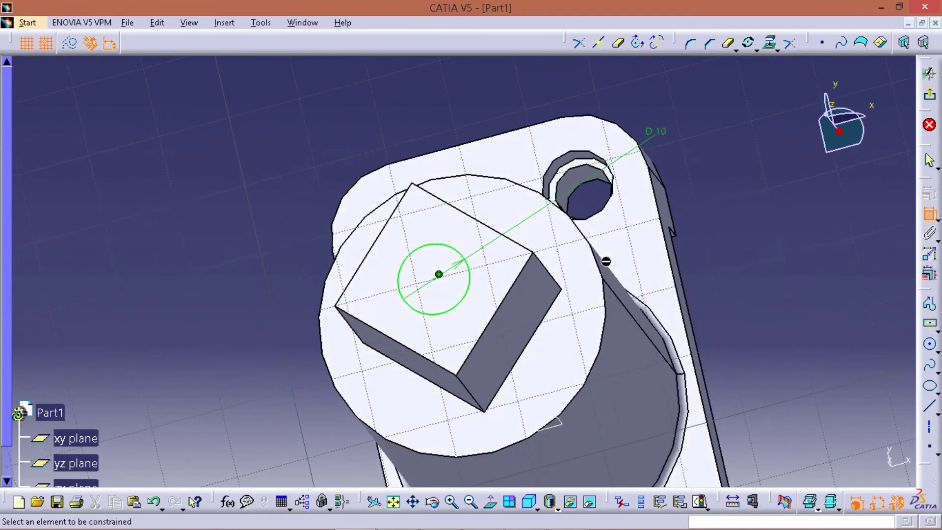
- Switch to the Paint drawing, examine the bore depths in section A-A at full-view scale, and return to CATIA
{"action": "key", "text": "alt+Tab"}
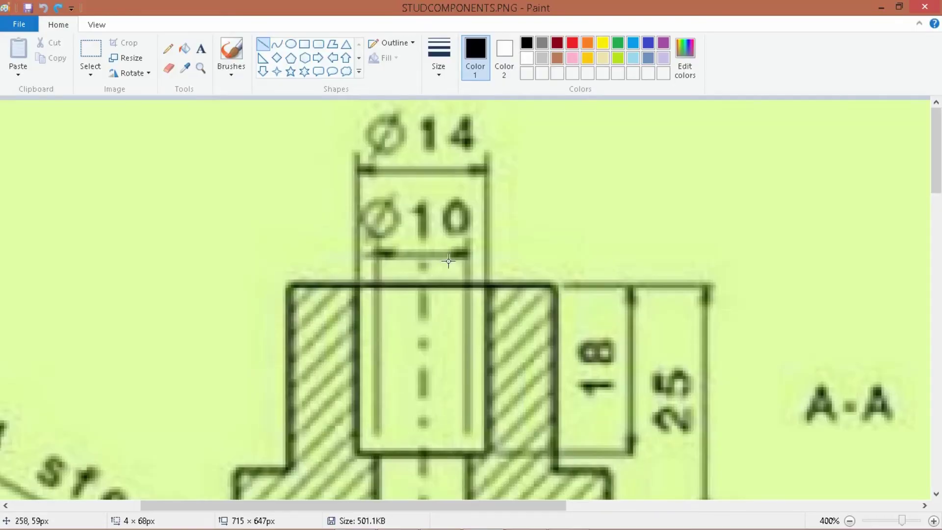
{"action": "left_click", "coordinate": [850, 521]}
{"action": "left_click", "coordinate": [849, 520]}
{"action": "left_click", "coordinate": [850, 521]}
{"action": "left_click", "coordinate": [850, 521]}
{"action": "left_click", "coordinate": [932, 520]}
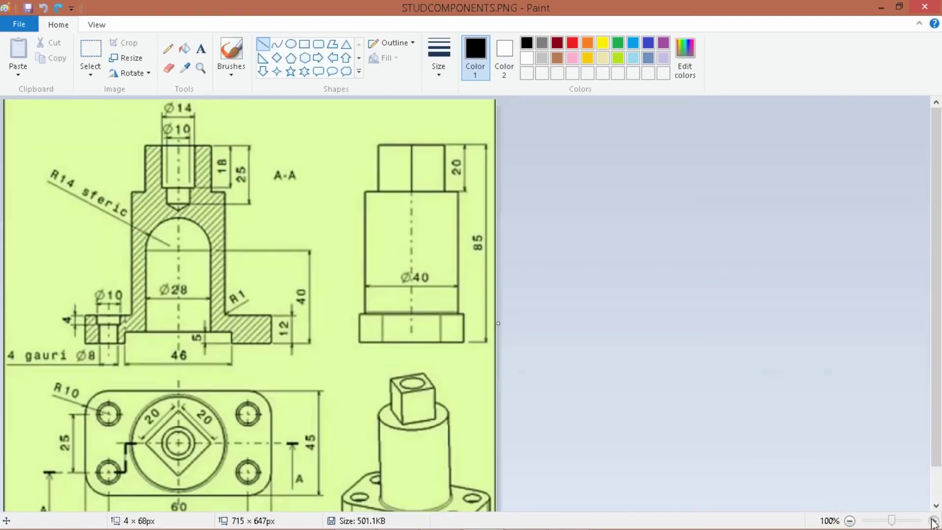
{"action": "left_click", "coordinate": [932, 521]}
{"action": "left_click", "coordinate": [849, 521]}
{"action": "key", "text": "alt+Tab"}
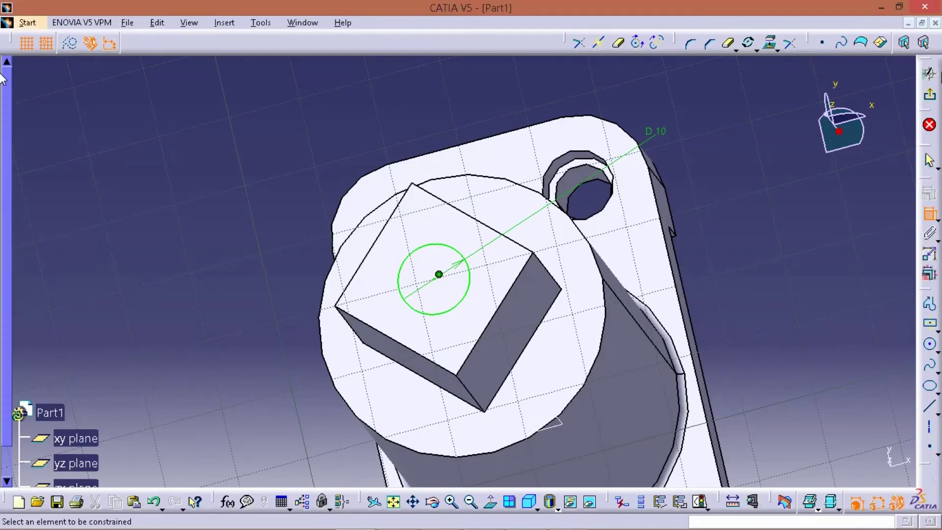
- Leave the sketch, pocket the 10 mm circle 25 mm deep into the head, and check the bore depths on the Paint drawing
{"action": "left_click", "coordinate": [928, 74]}
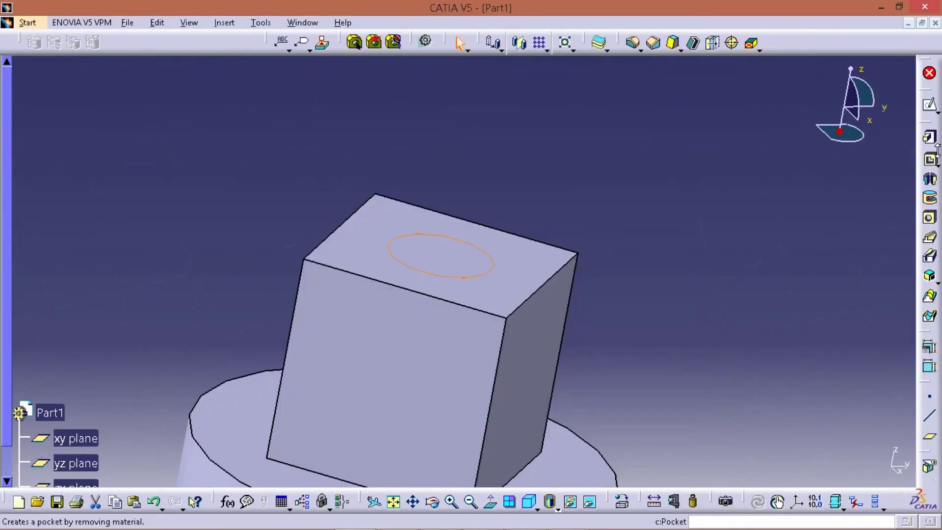
{"action": "left_click", "coordinate": [929, 158]}
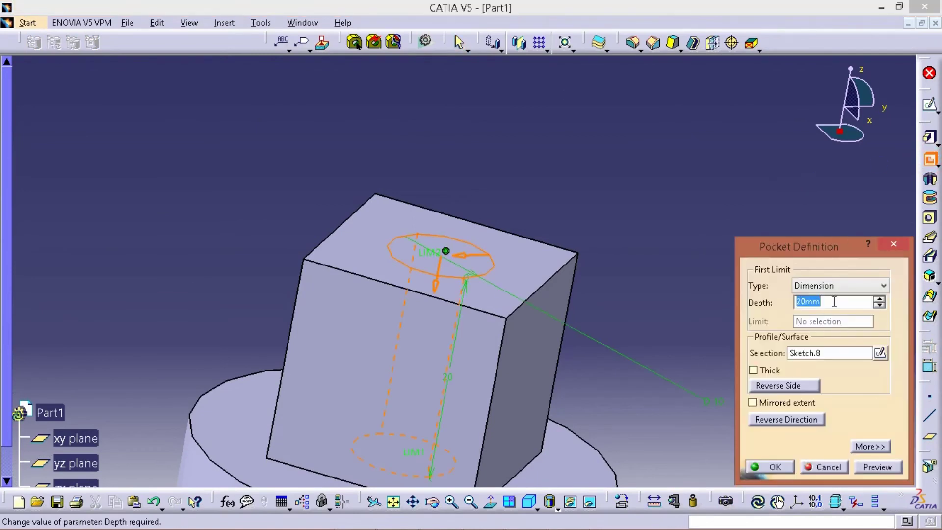
{"action": "type", "text": "25"}
{"action": "key", "text": "Return"}
{"action": "middle_click_drag", "start_coordinate": [728, 287], "coordinate": [732, 317]}
{"action": "key", "text": "alt+Tab"}
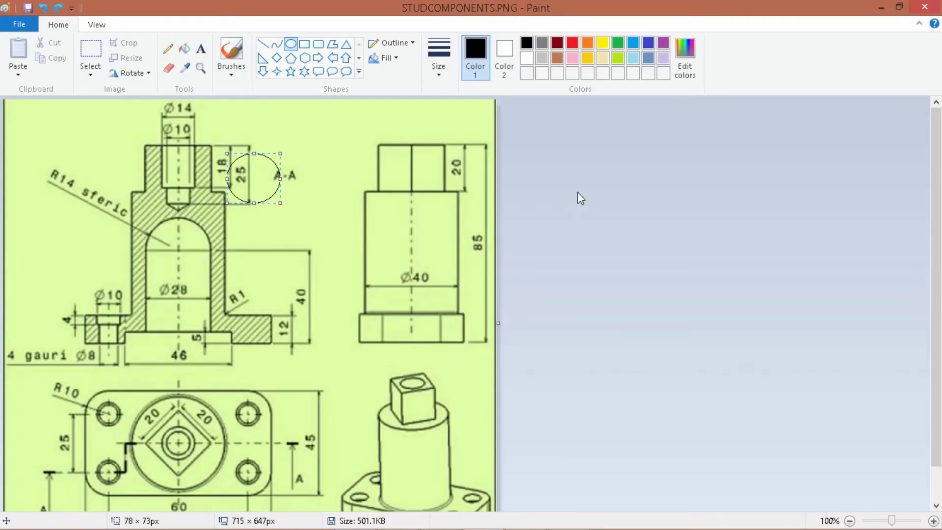
{"action": "key", "text": "alt+Tab"}
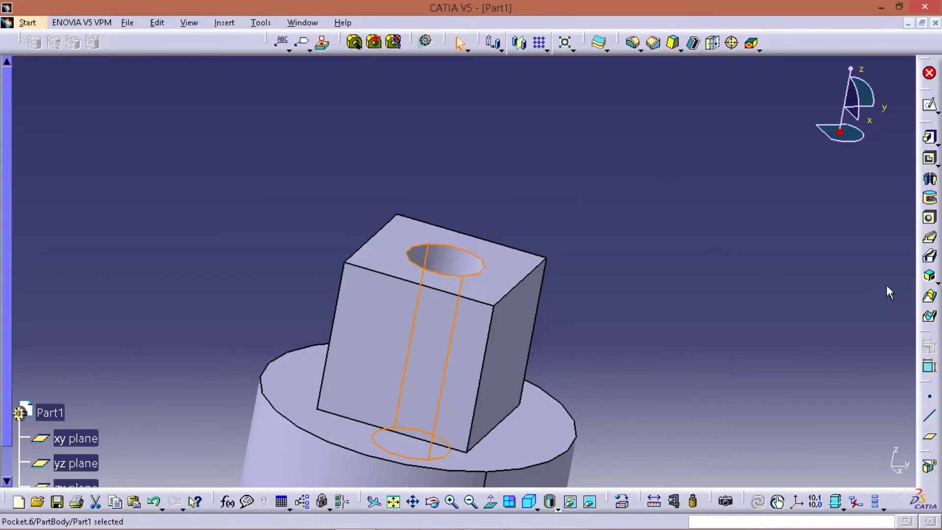
{"action": "left_click", "coordinate": [758, 522]}
{"action": "key", "text": "Return"}
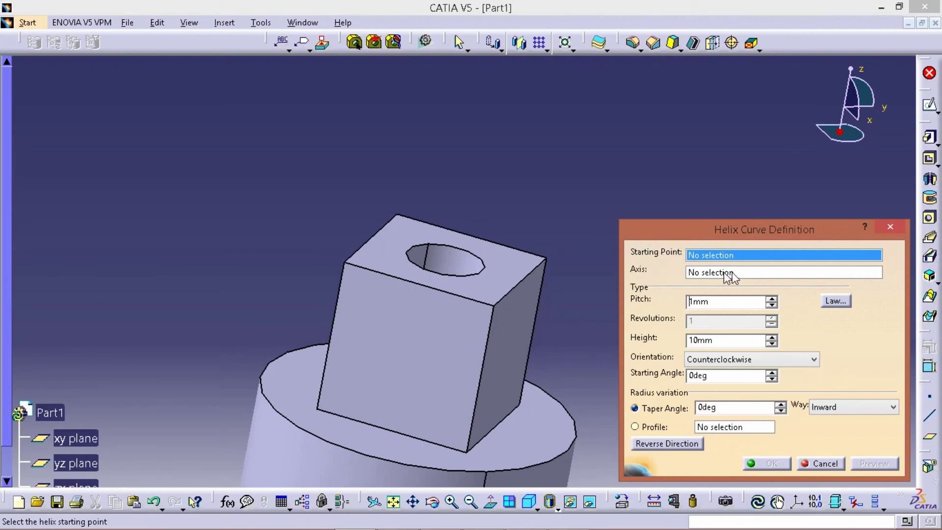
{"action": "left_click", "coordinate": [887, 228]}
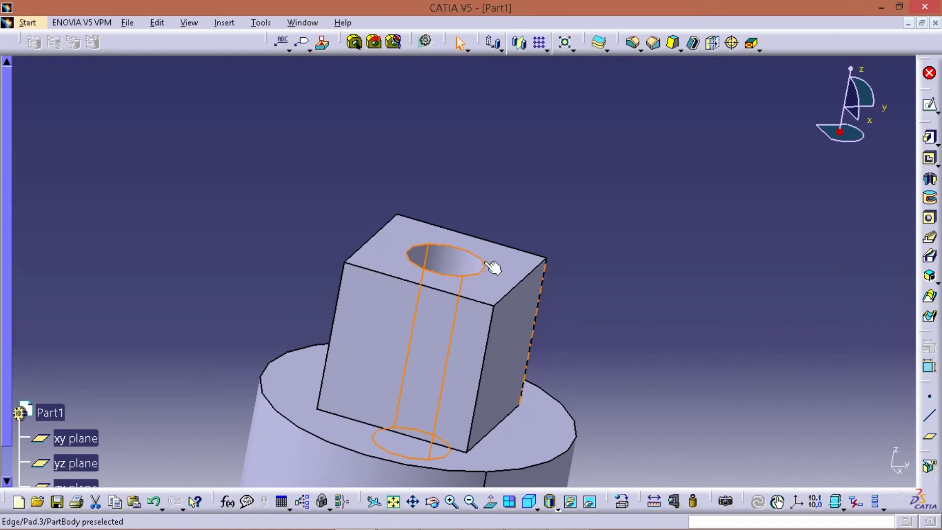
- Create a point on the circular edge at the bore's mouth, at 0 mm length from the edge's extremum
{"action": "left_click", "coordinate": [933, 398]}
{"action": "left_click", "coordinate": [794, 336]}
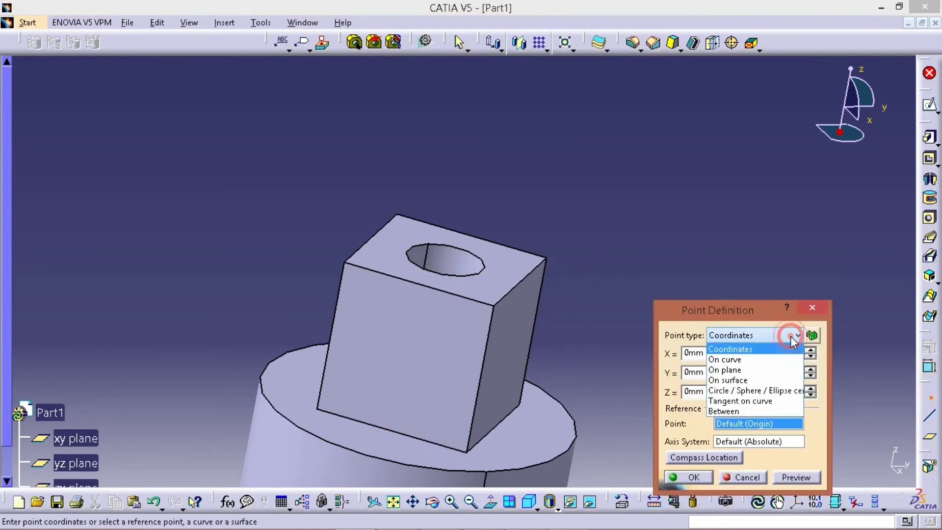
{"action": "left_click", "coordinate": [745, 360]}
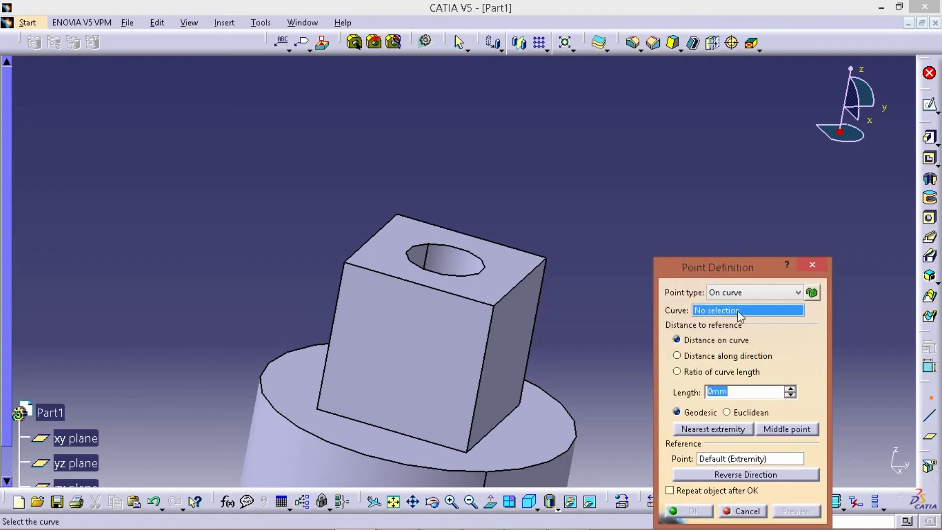
{"action": "left_click", "coordinate": [482, 264]}
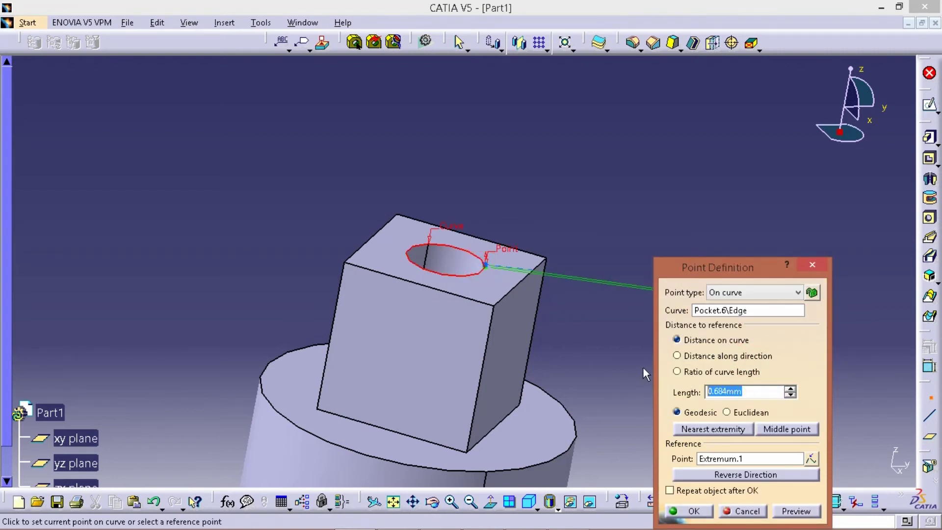
{"action": "type", "text": "0"}
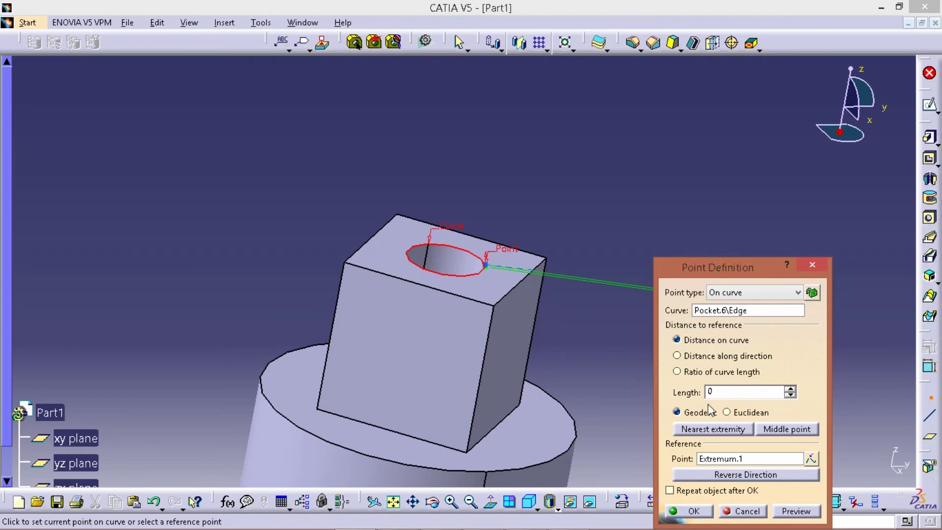
{"action": "left_click", "coordinate": [691, 511]}
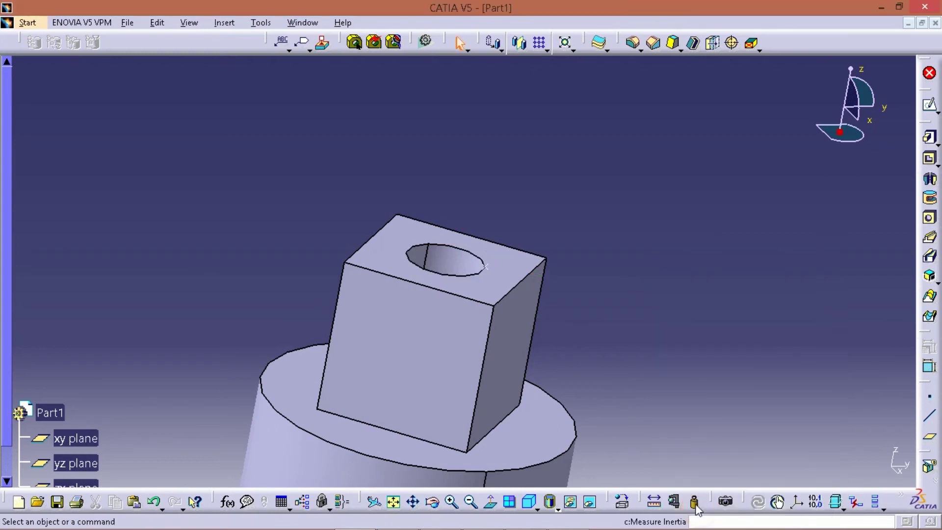
- Create a centre point from the circular edge of the bore on the head's top face
{"action": "left_click", "coordinate": [933, 405]}
{"action": "left_click", "coordinate": [796, 293]}
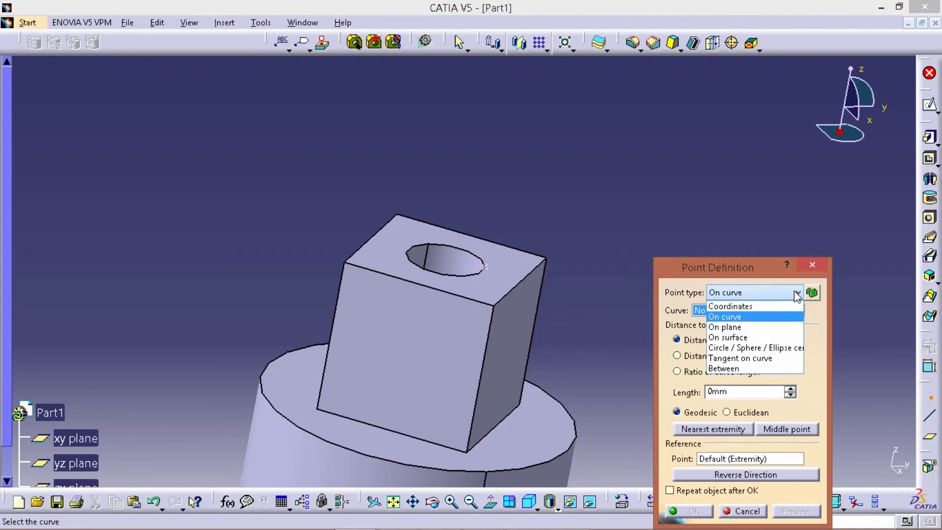
{"action": "left_click", "coordinate": [773, 347]}
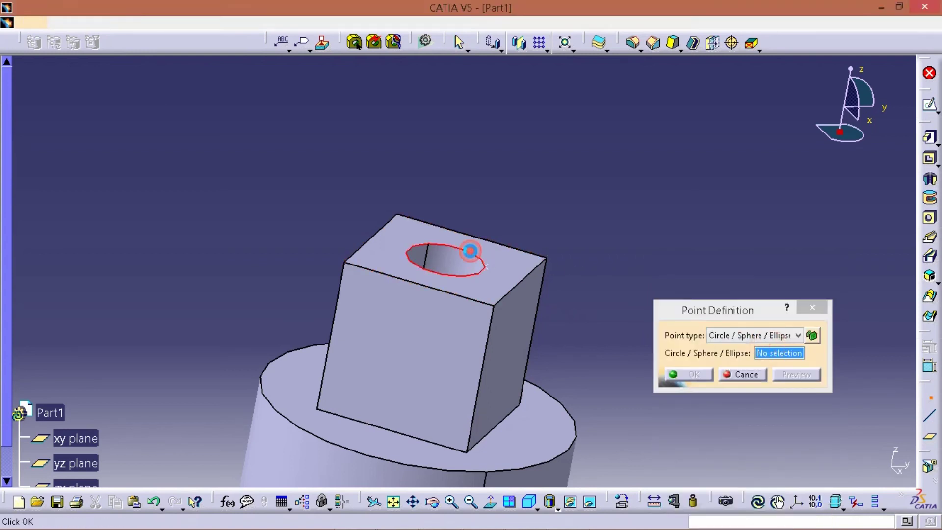
{"action": "left_click", "coordinate": [470, 252]}
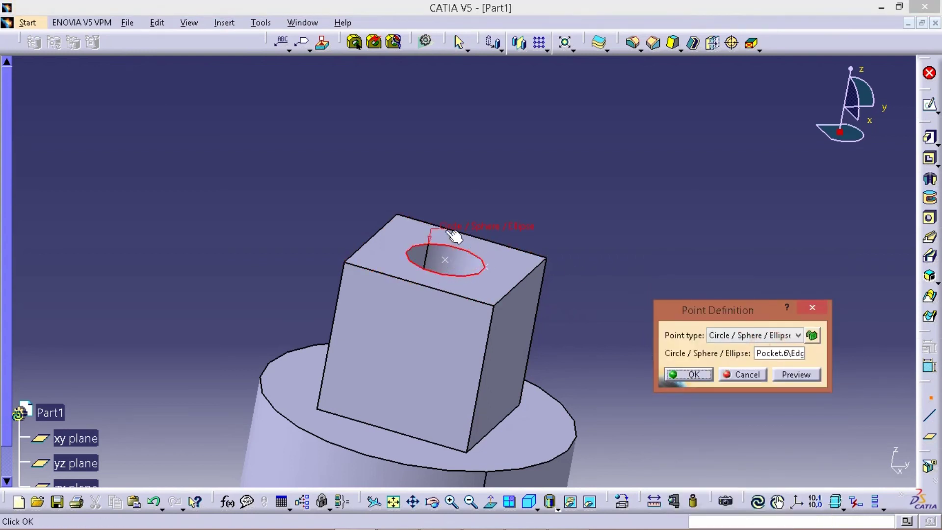
{"action": "left_click", "coordinate": [691, 374]}
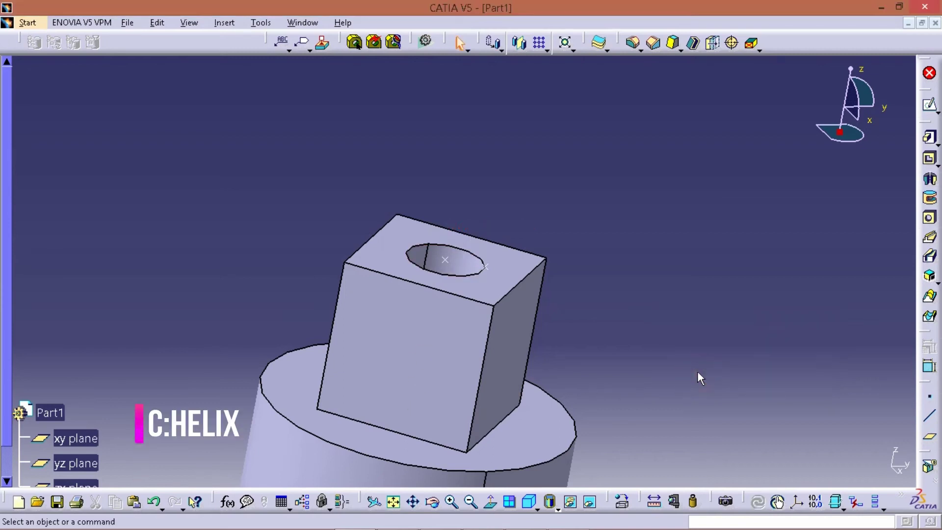
- Start a helix curve and use the point on the bore's edge as its starting point
{"action": "left_click", "coordinate": [743, 522]}
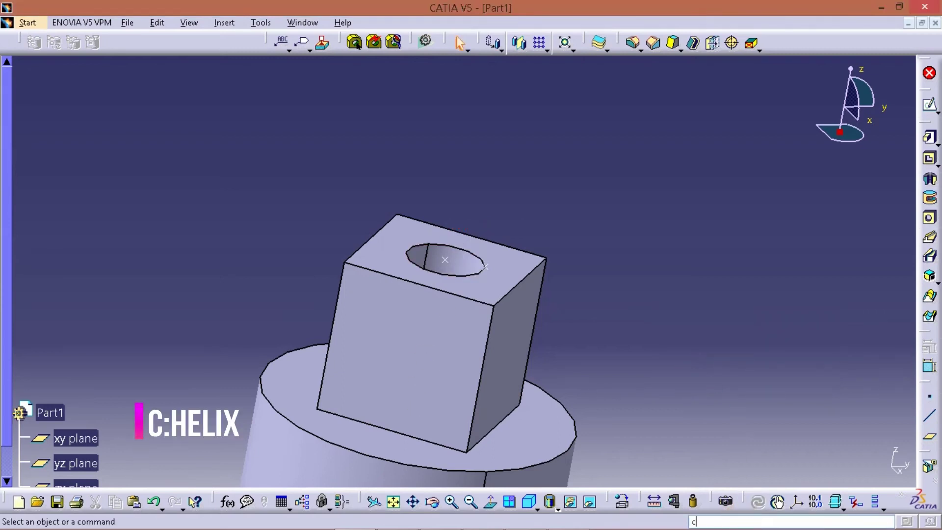
{"action": "type", "text": "c:helix"}
{"action": "key", "text": "Return"}
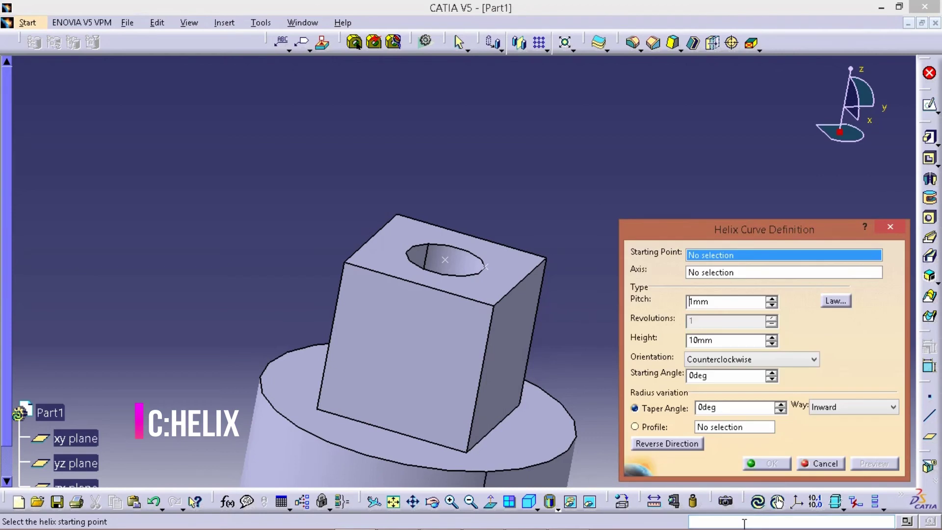
{"action": "left_click", "coordinate": [483, 268]}
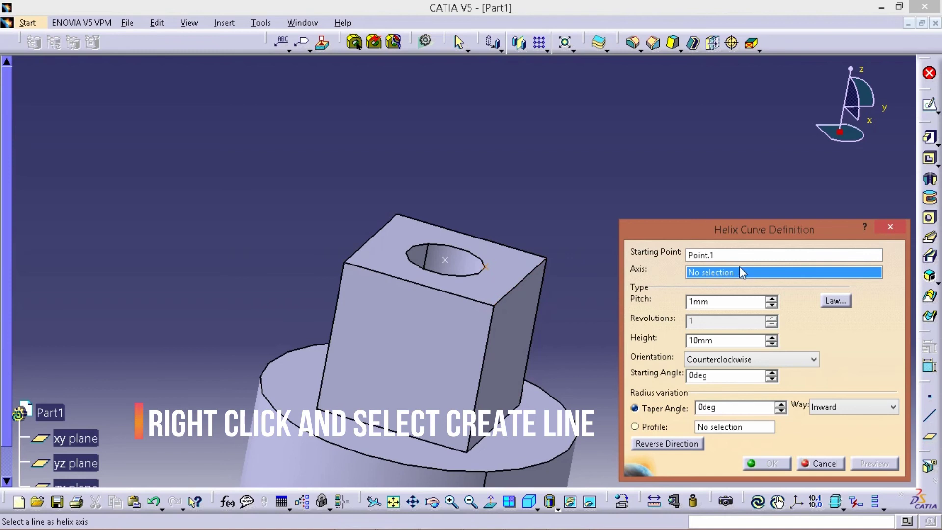
- Create the helix axis as a 20 mm line normal to the head's top face through the bore's centre point
{"action": "right_click", "coordinate": [743, 272]}
{"action": "left_click", "coordinate": [768, 283]}
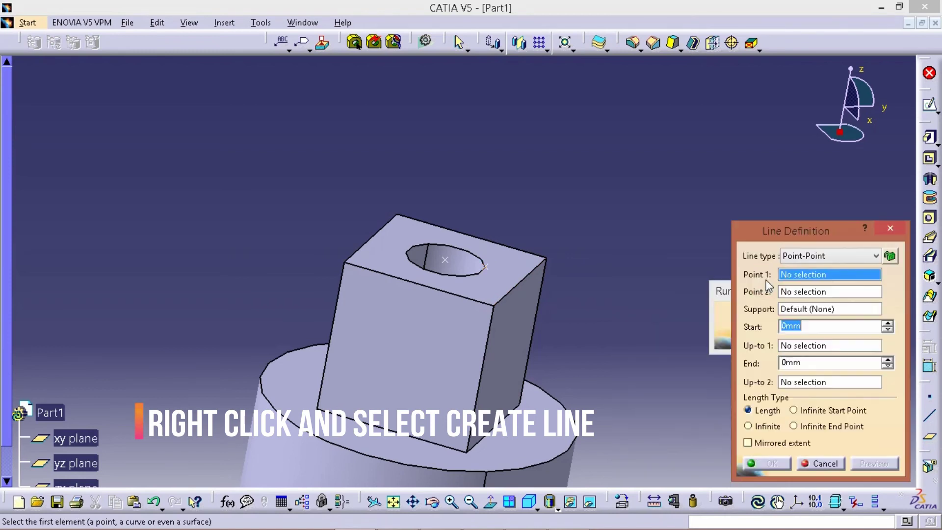
{"action": "left_click", "coordinate": [862, 257]}
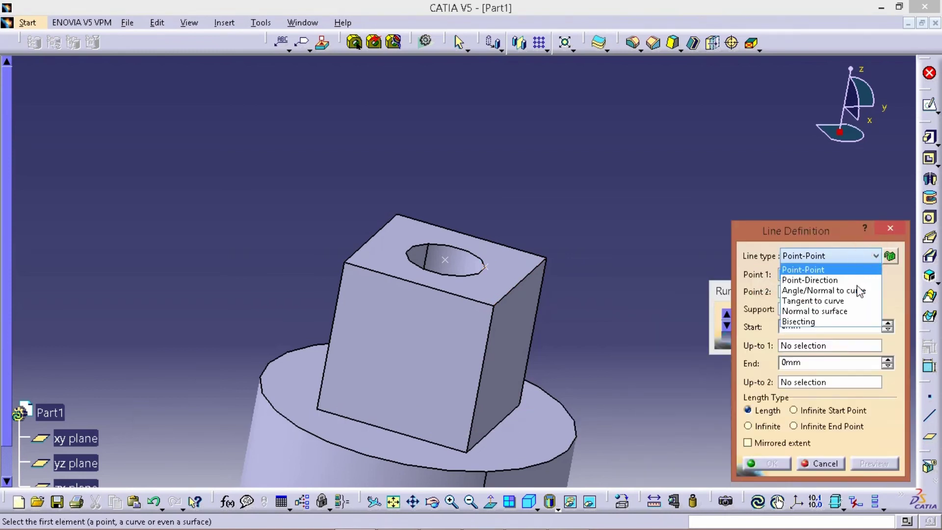
{"action": "left_click", "coordinate": [834, 309]}
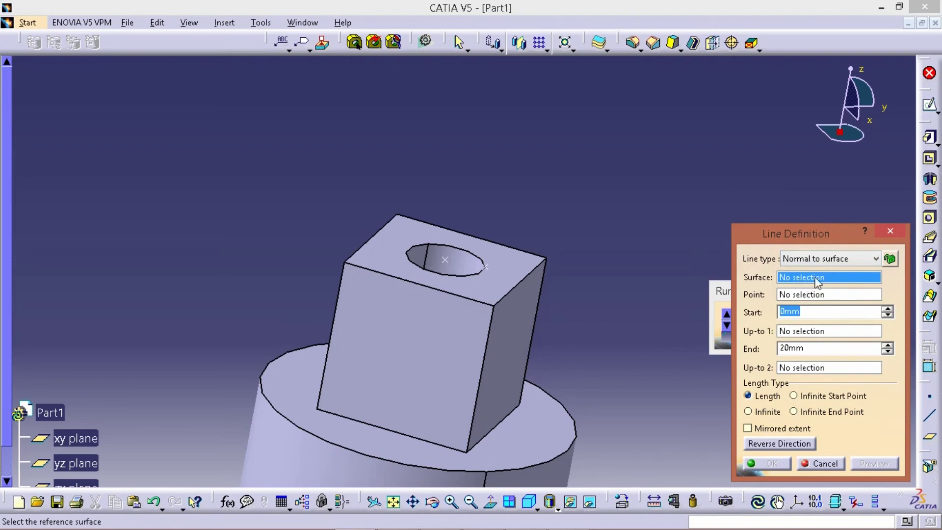
{"action": "left_click", "coordinate": [488, 286]}
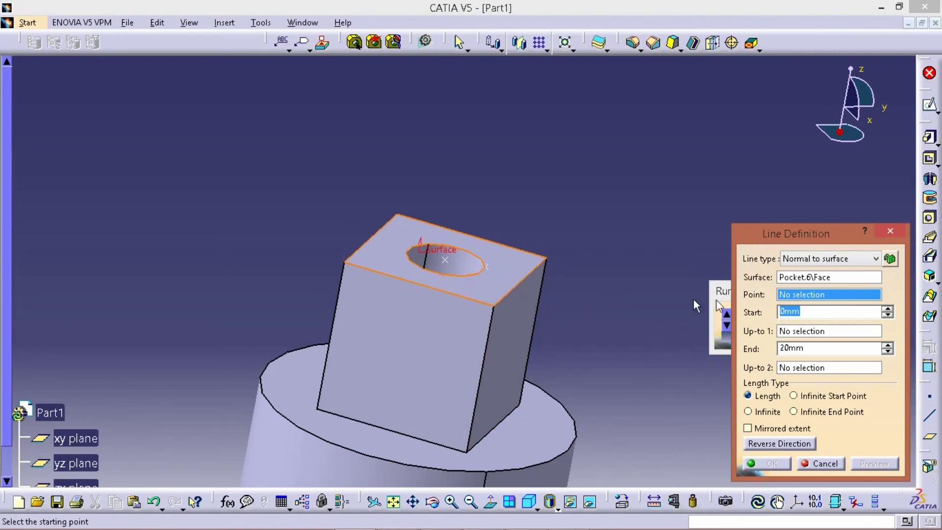
{"action": "left_click", "coordinate": [445, 260]}
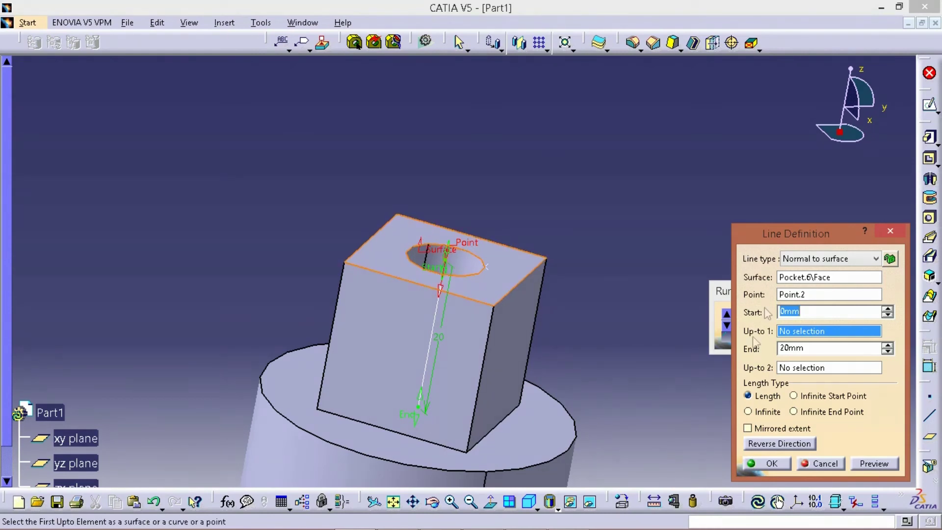
{"action": "left_click", "coordinate": [771, 463]}
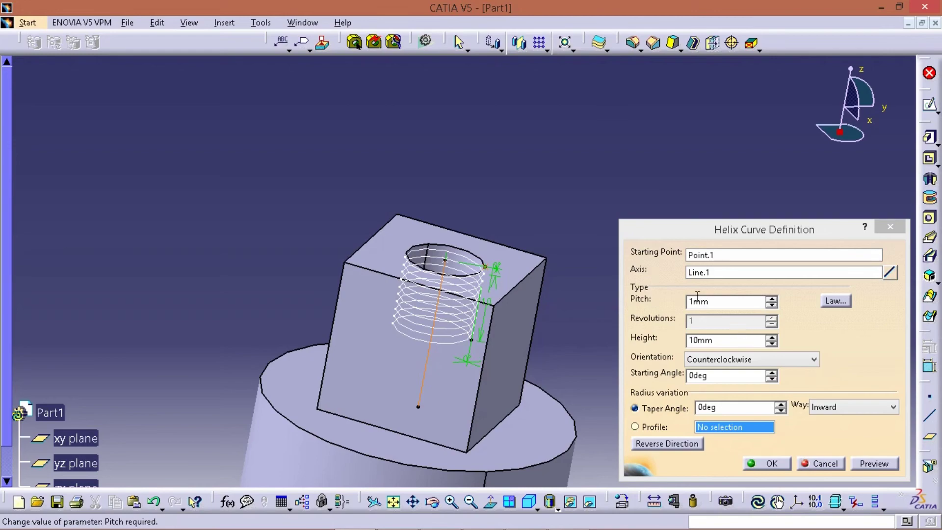
- Switch to the Paint drawing, undo the last markup, circle the 18 depth dimension in section A-A with an ellipse, and return to CATIA
{"action": "key", "text": "alt+Tab"}
{"action": "key", "text": "ctrl+z"}
{"action": "left_click", "coordinate": [438, 70]}
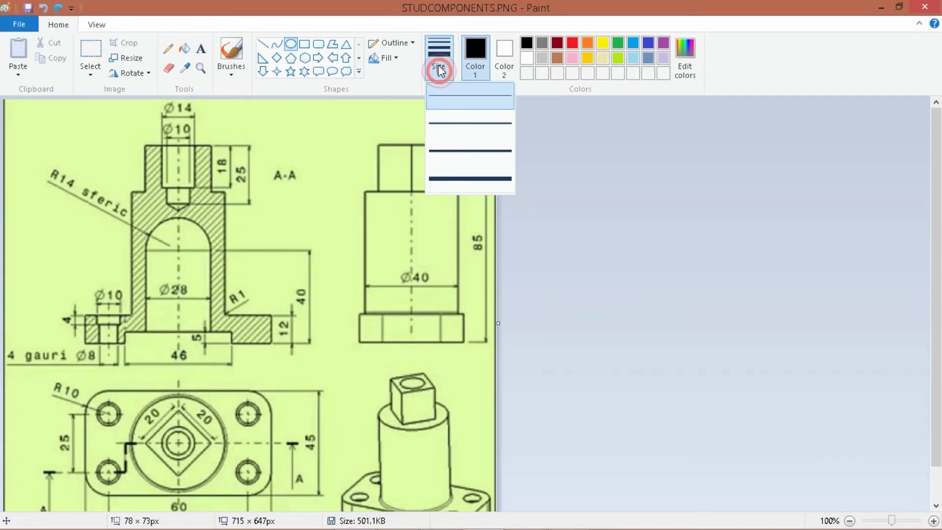
{"action": "left_click", "coordinate": [466, 130]}
{"action": "left_click_drag", "start_coordinate": [202, 147], "coordinate": [249, 181]}
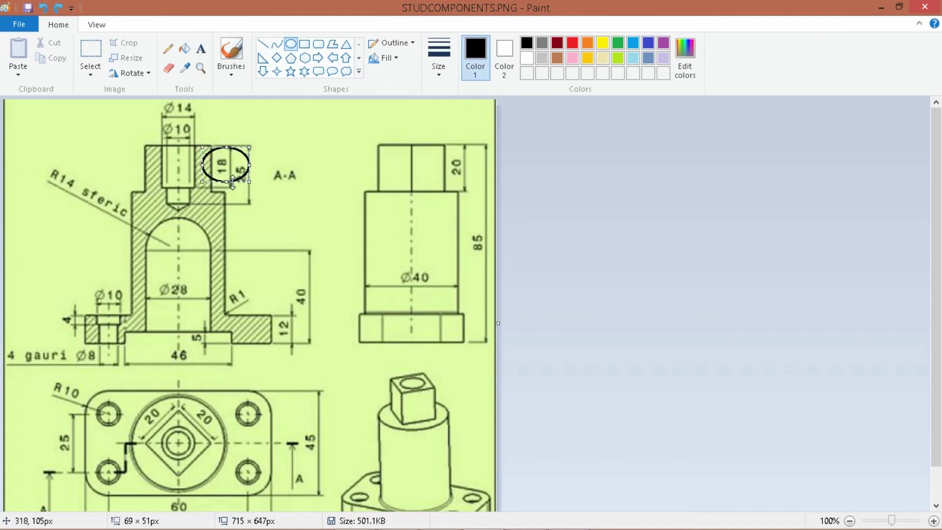
{"action": "key", "text": "alt+Tab"}
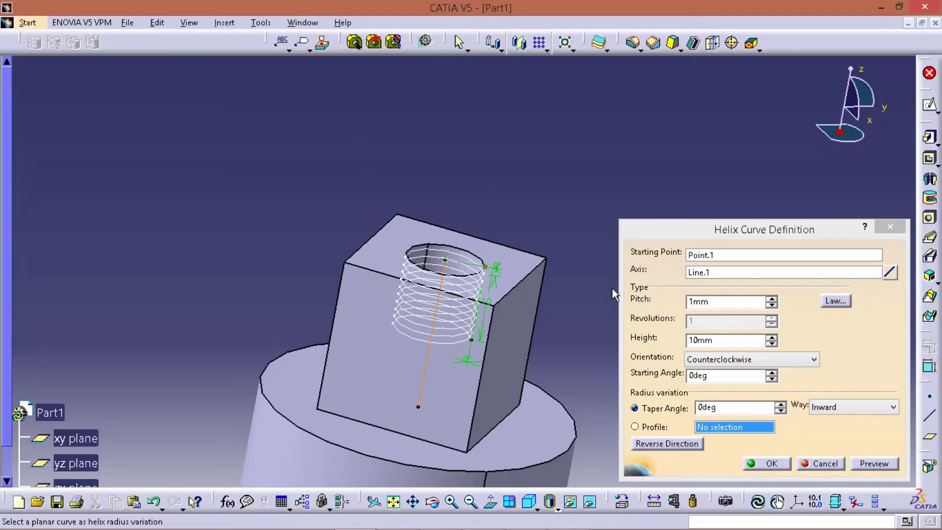
- Set the helix height to 18 mm and check the bore diameters in section A-A on the enlarged Paint drawing
{"action": "double_click", "coordinate": [696, 339]}
{"action": "type", "text": "18"}
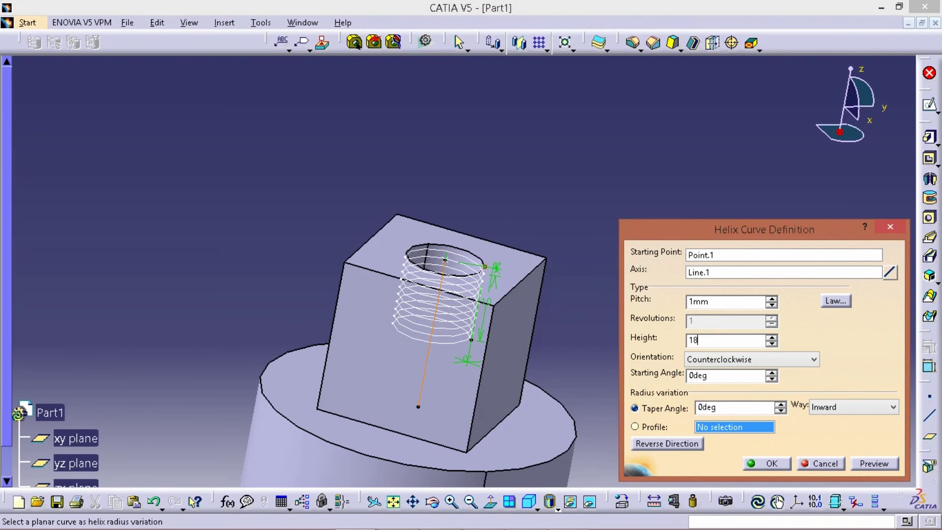
{"action": "left_click", "coordinate": [718, 300]}
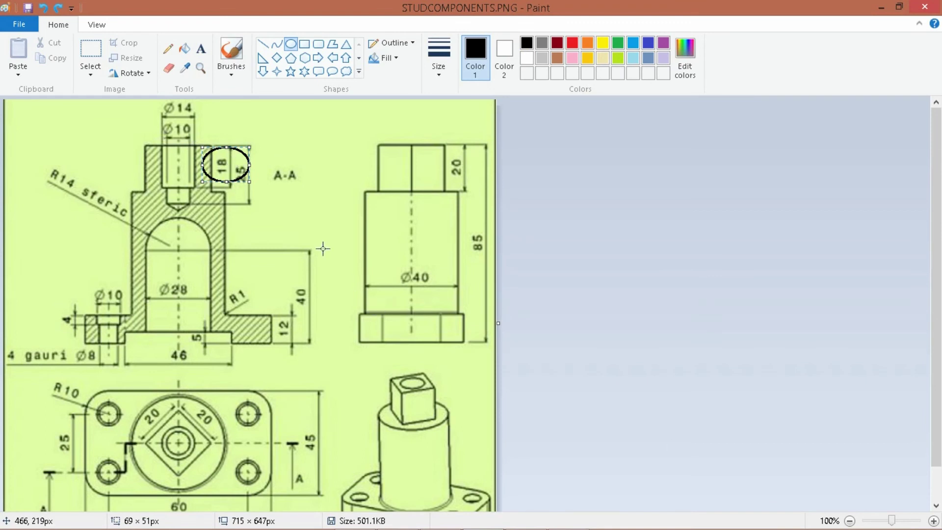
{"action": "scroll", "coordinate": [272, 193], "scroll_direction": "up", "scroll_amount": 2, "text": "ctrl"}
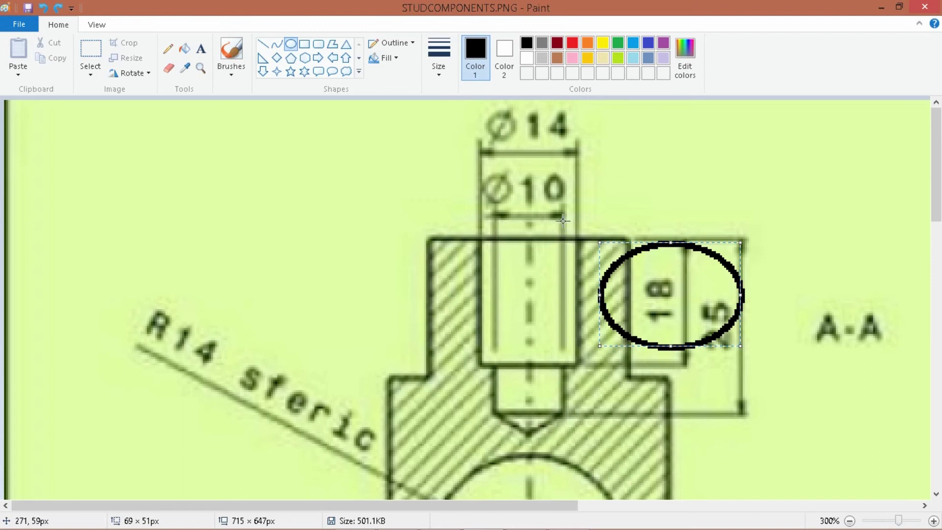
{"action": "key", "text": "alt+Tab"}
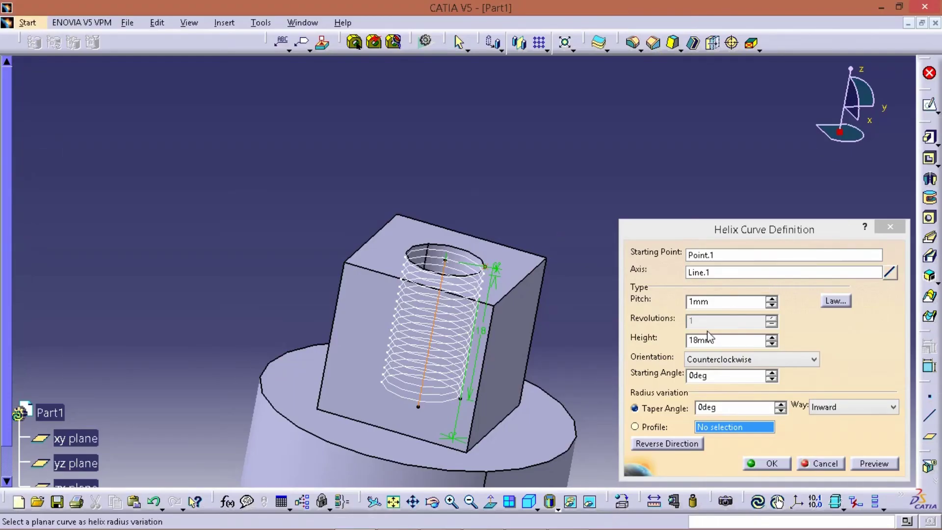
- Set the helix pitch to 2.5 mm and create the helix
{"action": "double_click", "coordinate": [698, 301]}
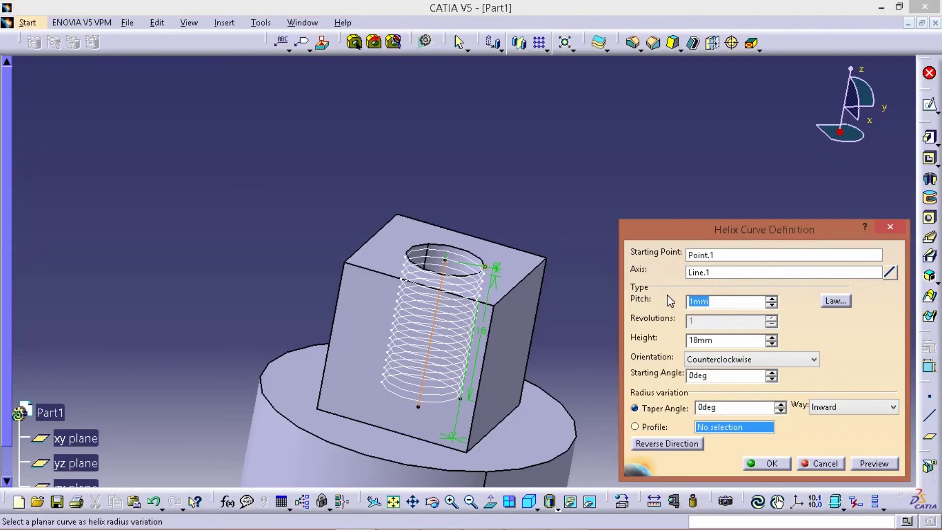
{"action": "type", "text": "2.5"}
{"action": "left_click", "coordinate": [766, 463]}
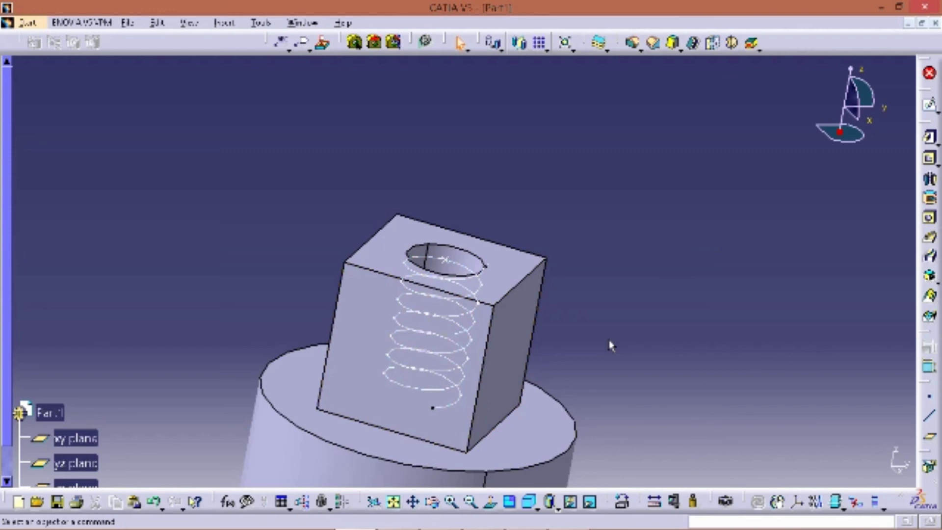
- Create a plane normal to the helix at the vertex on its lower end
{"action": "middle_click_drag", "start_coordinate": [610, 346], "coordinate": [392, 235]}
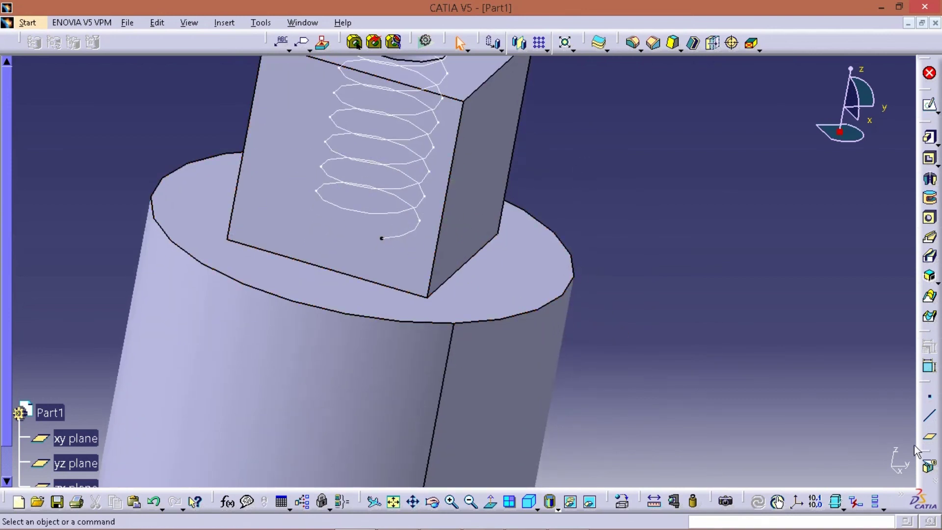
{"action": "left_click", "coordinate": [929, 436]}
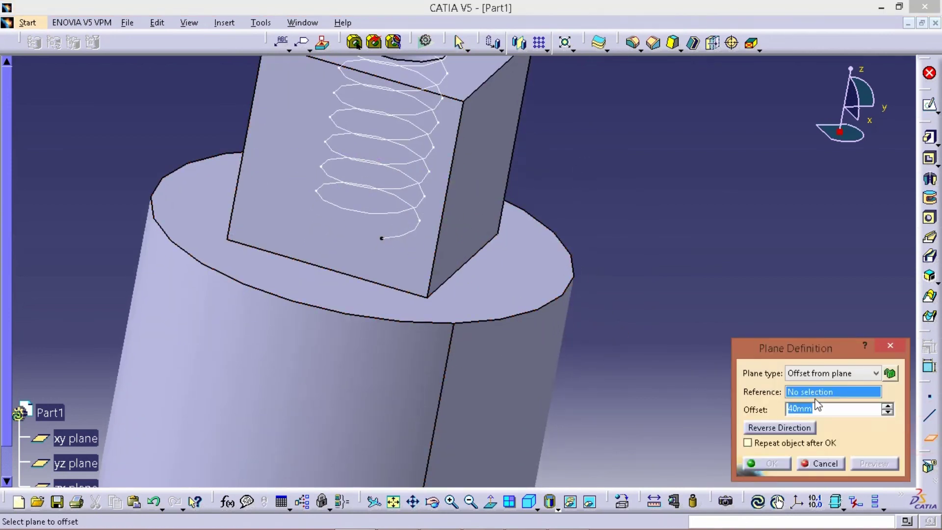
{"action": "left_click", "coordinate": [871, 373]}
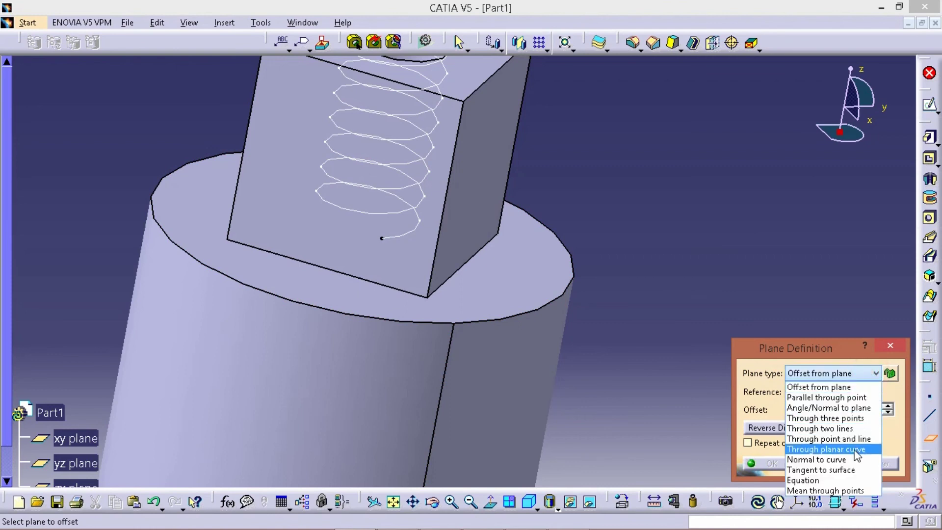
{"action": "left_click", "coordinate": [833, 460]}
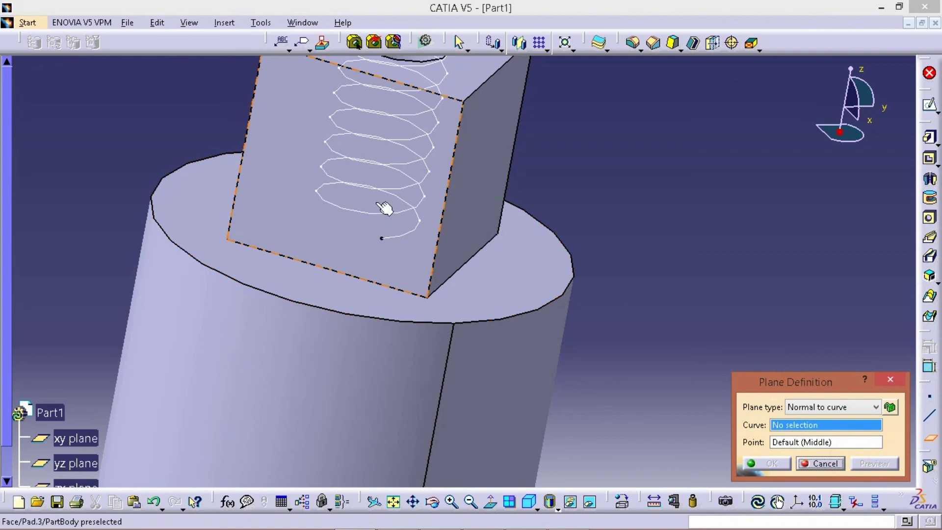
{"action": "left_click", "coordinate": [412, 210]}
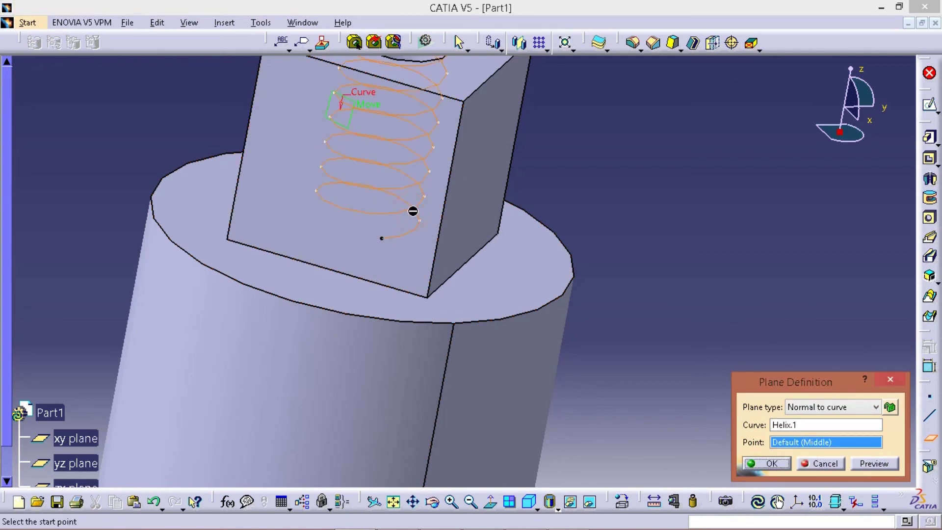
{"action": "left_click", "coordinate": [382, 240]}
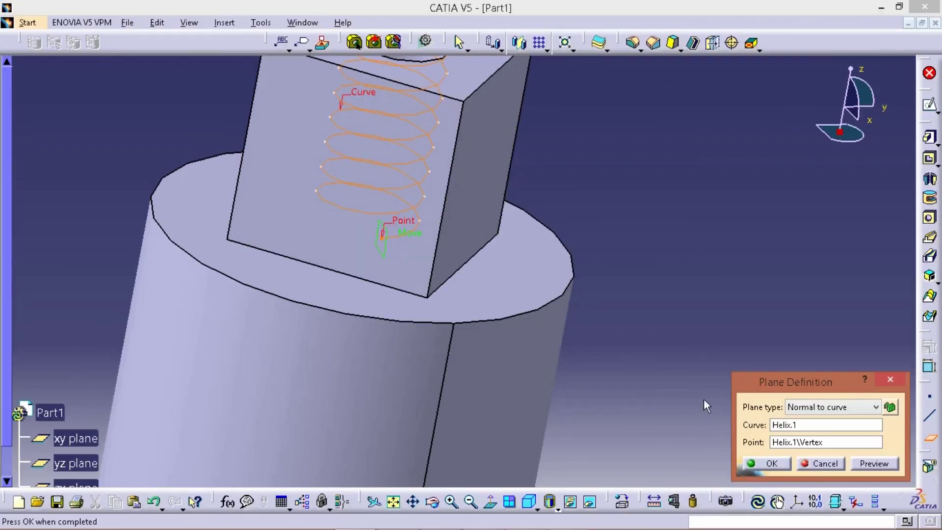
{"action": "left_click", "coordinate": [776, 461]}
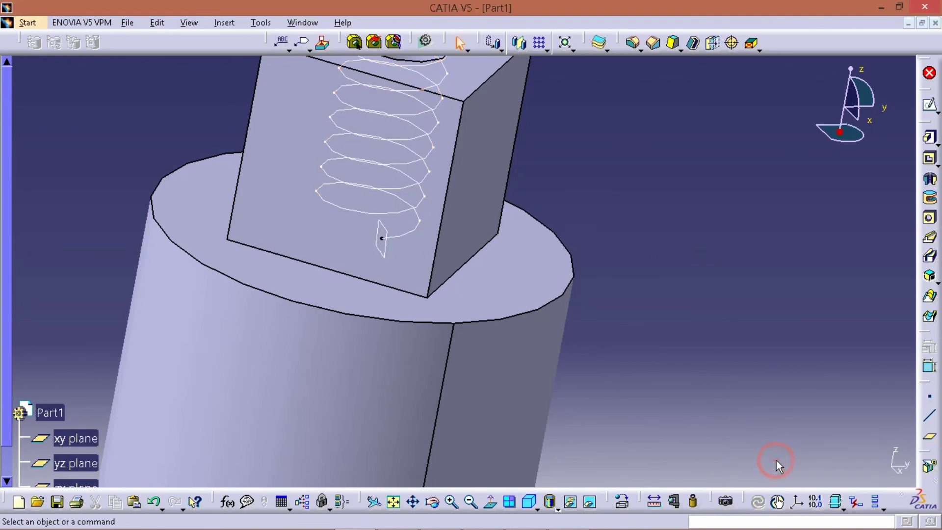
- Sketch a circle of 2 mm radius beside the helix's lower end on the plane normal to the helix
{"action": "left_click", "coordinate": [385, 240]}
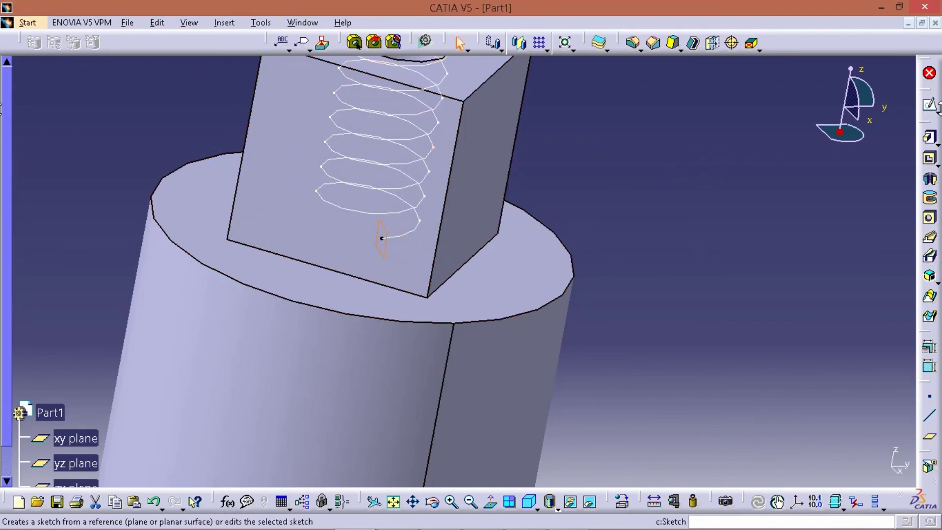
{"action": "left_click", "coordinate": [930, 107]}
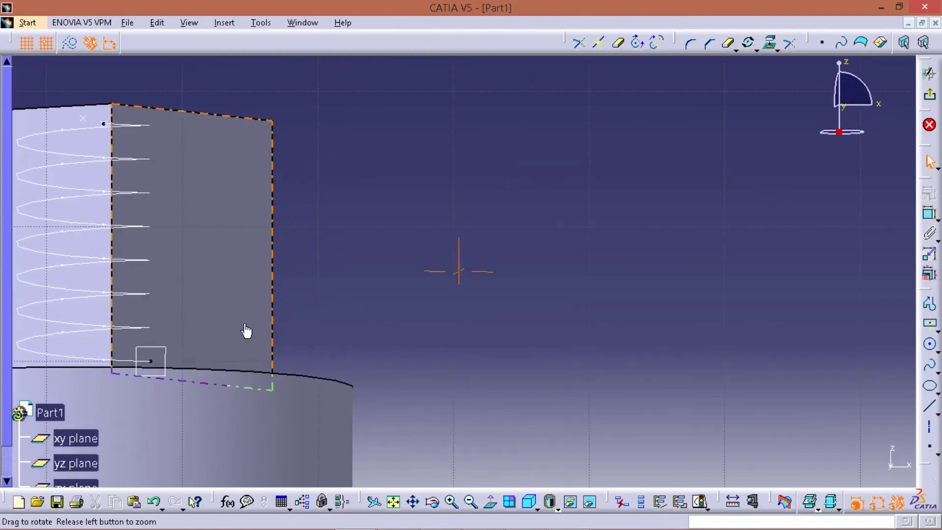
{"action": "mouse_move", "coordinate": [253, 299]}
{"action": "middle_mouse_down"}
{"action": "mouse_move", "coordinate": [446, 265]}
{"action": "mouse_move", "coordinate": [460, 244]}
{"action": "middle_mouse_up"}
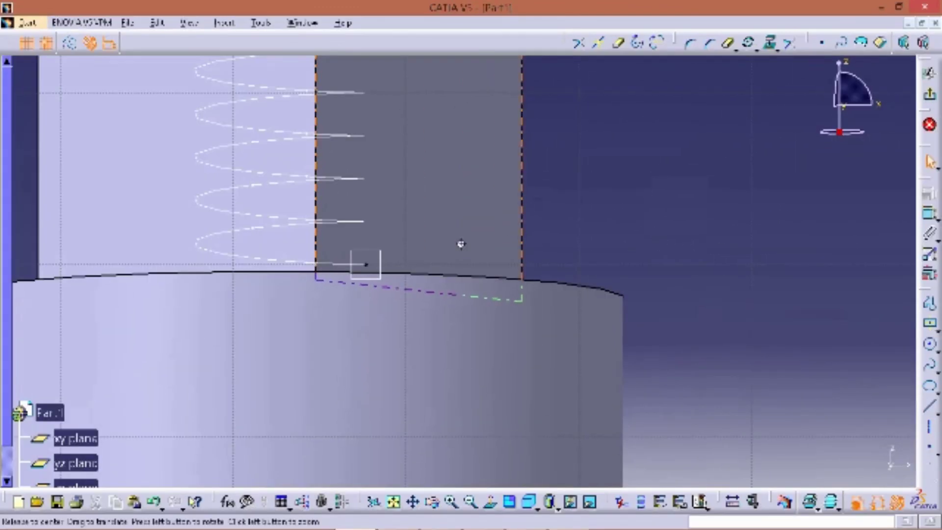
{"action": "mouse_move", "coordinate": [461, 244]}
{"action": "middle_mouse_down"}
{"action": "mouse_move", "coordinate": [460, 195]}
{"action": "mouse_move", "coordinate": [337, 248]}
{"action": "mouse_move", "coordinate": [539, 232]}
{"action": "middle_mouse_up"}
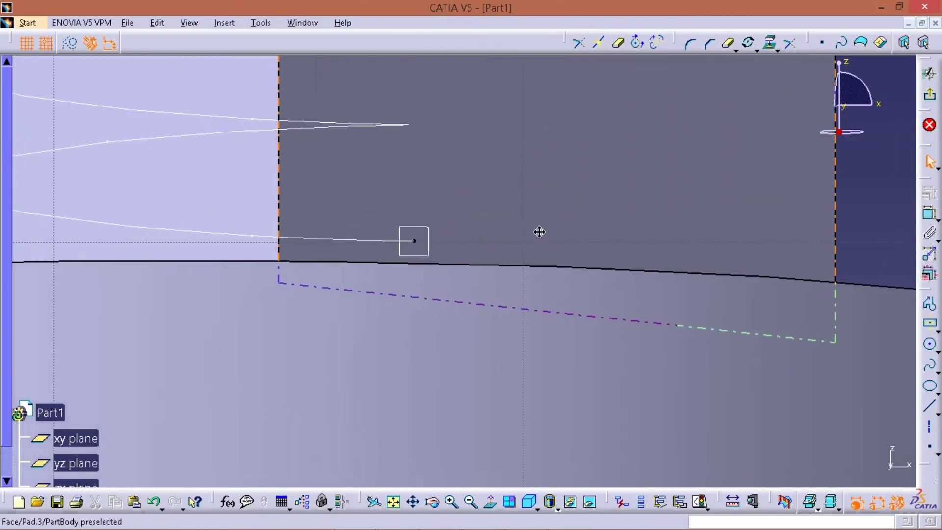
{"action": "left_click", "coordinate": [929, 343]}
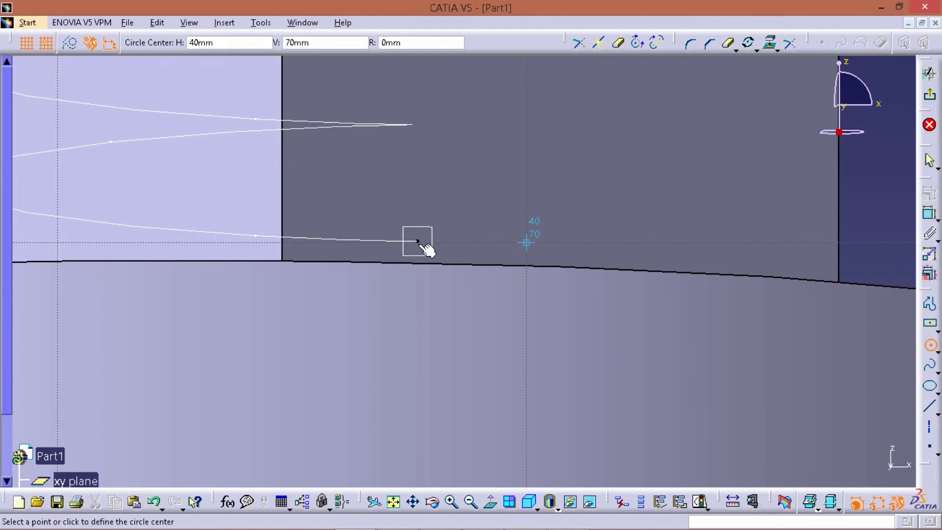
{"action": "left_click", "coordinate": [541, 237]}
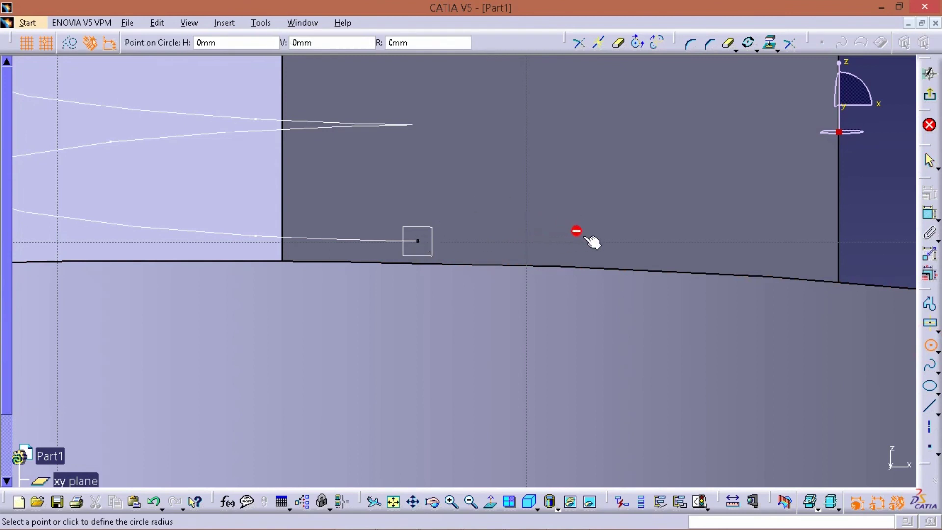
{"action": "key", "text": "Tab"}
{"action": "key", "text": "Tab"}
{"action": "key", "text": "Tab"}
{"action": "type", "text": "2"}
{"action": "key", "text": "Return"}
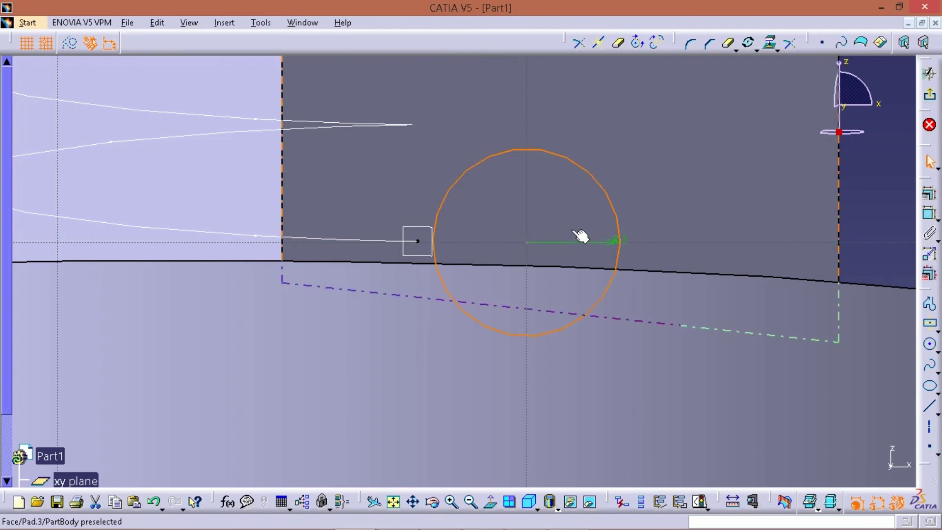
- Constrain the circle's center to coincide with the vertex at the helix's lower end
{"action": "left_click", "coordinate": [527, 243]}
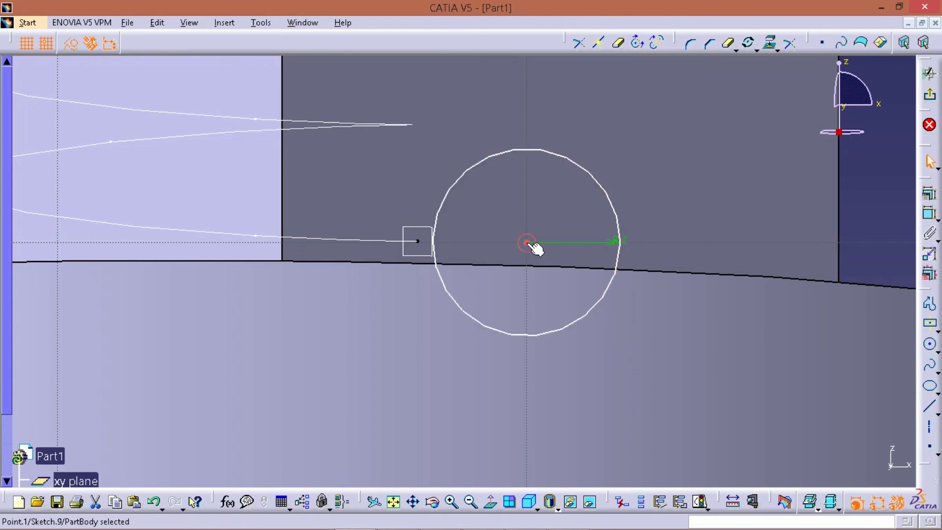
{"action": "left_click", "coordinate": [929, 194]}
{"action": "left_click", "coordinate": [417, 240]}
{"action": "right_click", "coordinate": [448, 164]}
{"action": "left_click", "coordinate": [525, 328]}
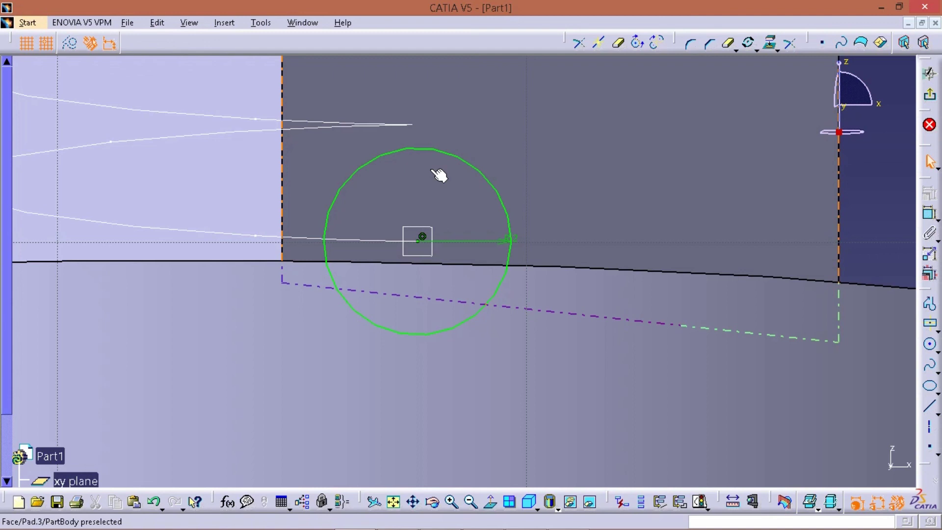
{"action": "left_click", "coordinate": [513, 240]}
{"action": "left_click", "coordinate": [928, 213]}
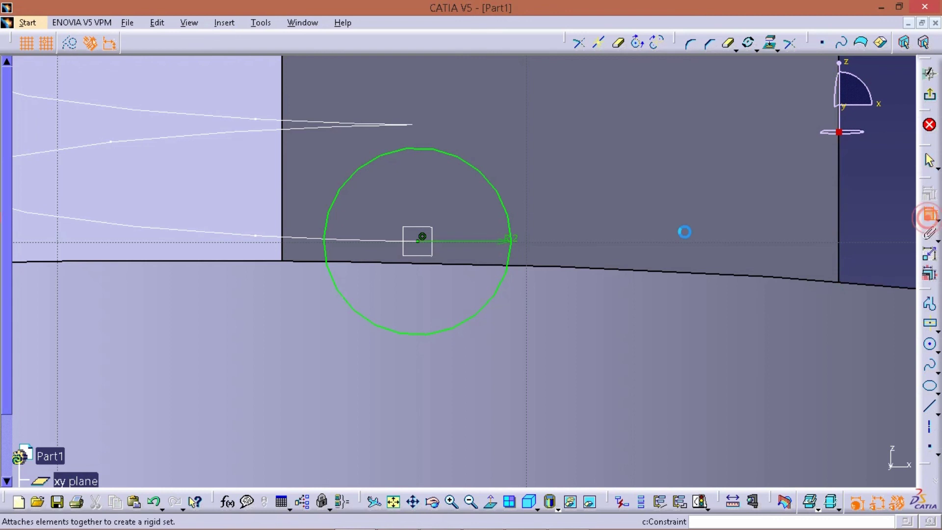
{"action": "left_click", "coordinate": [512, 247]}
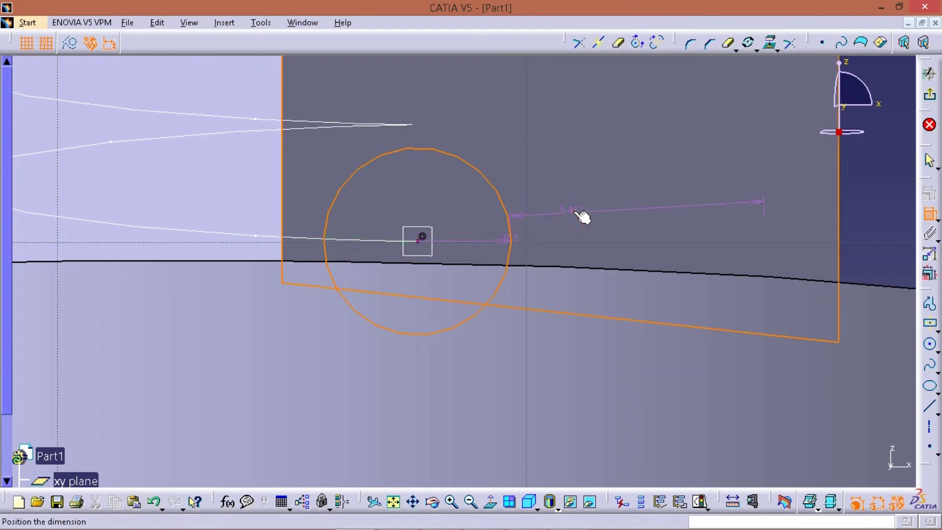
{"action": "left_click", "coordinate": [541, 236]}
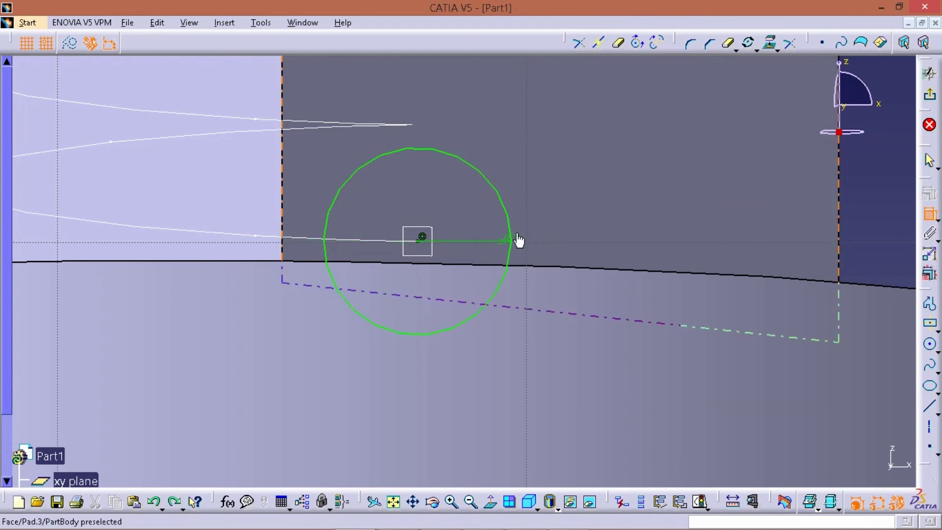
{"action": "right_click", "coordinate": [512, 240]}
{"action": "left_click", "coordinate": [540, 212]}
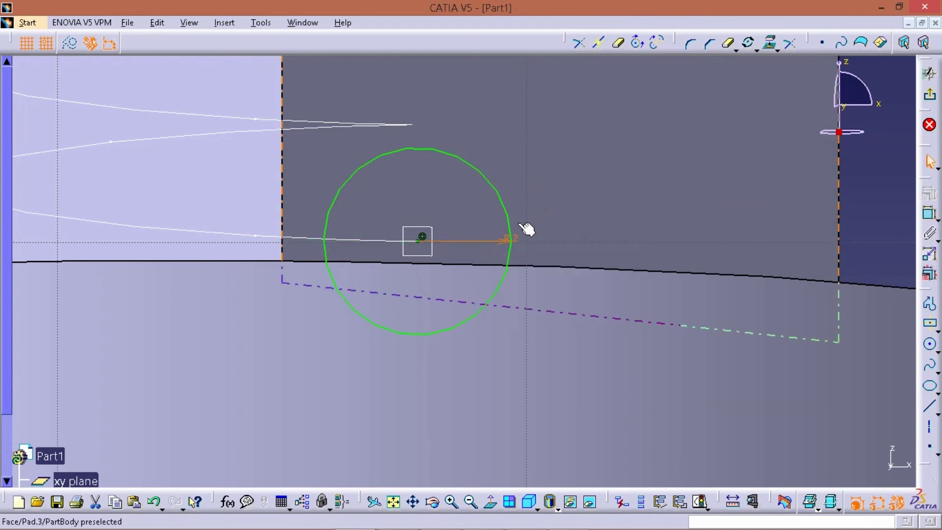
- Change the circle's radius constraint to a diameter of 2 mm and exit the sketch
{"action": "right_click", "coordinate": [499, 242]}
{"action": "left_click", "coordinate": [527, 425]}
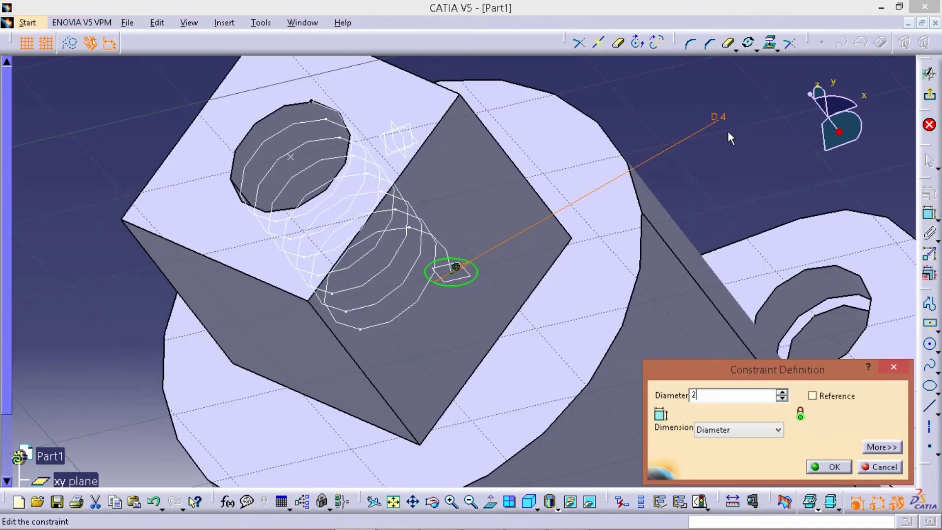
{"action": "key", "text": "Return"}
{"action": "middle_click_drag", "start_coordinate": [690, 204], "coordinate": [787, 235]}
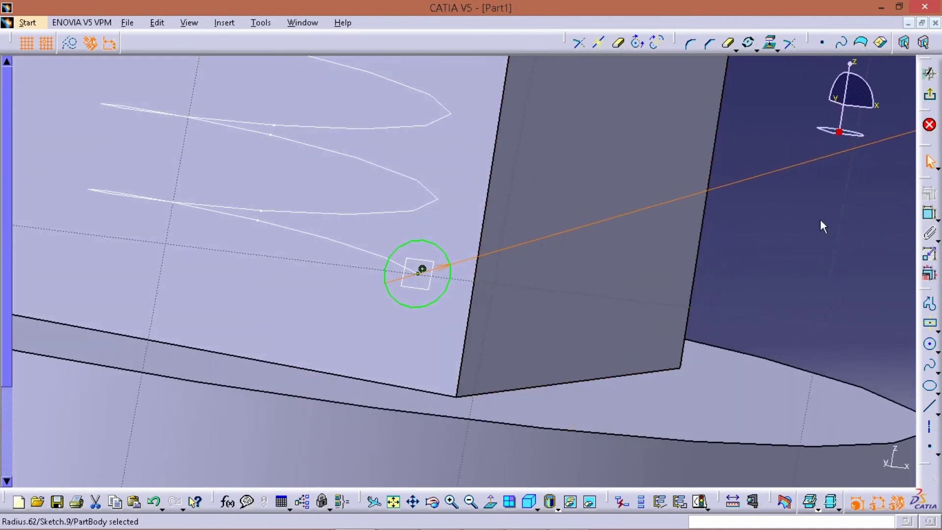
{"action": "left_click", "coordinate": [929, 95]}
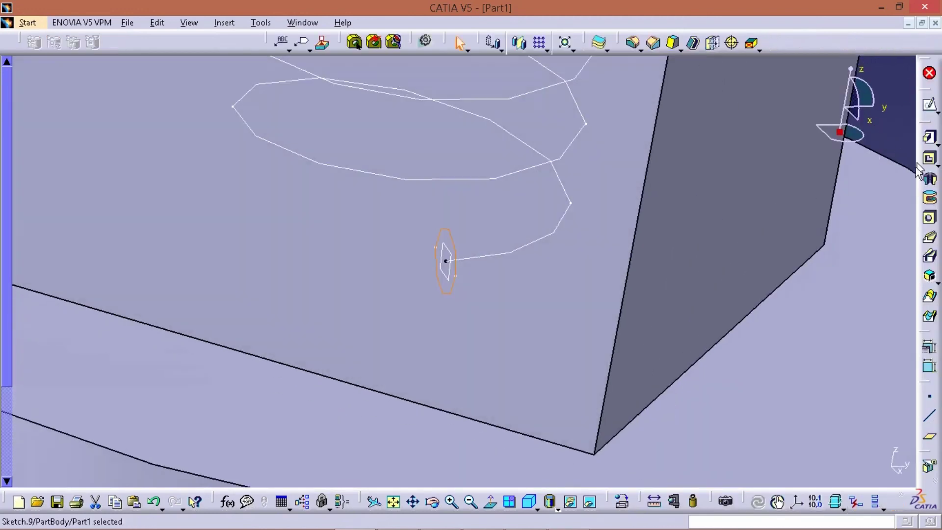
- Cut a slot using the circle sketch as profile and the helix as center curve, and dismiss the warnings
{"action": "left_click", "coordinate": [931, 259]}
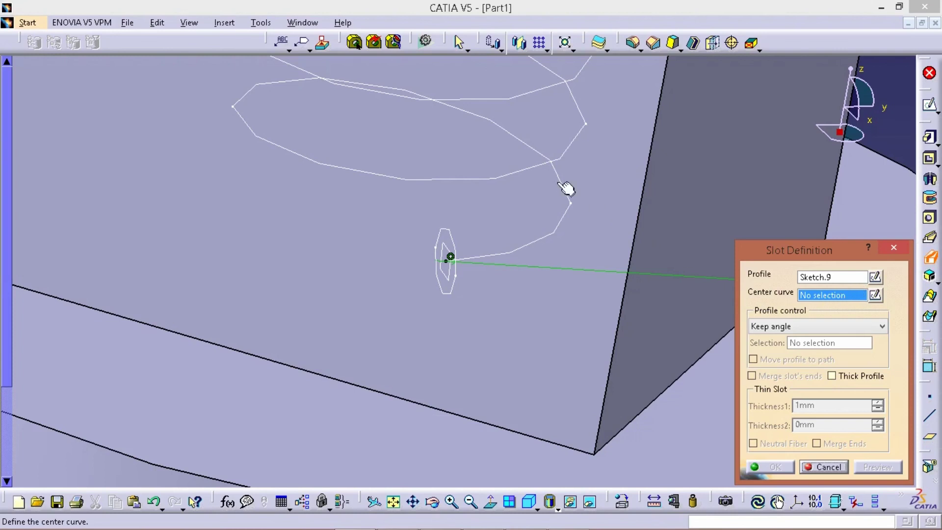
{"action": "left_click", "coordinate": [546, 161]}
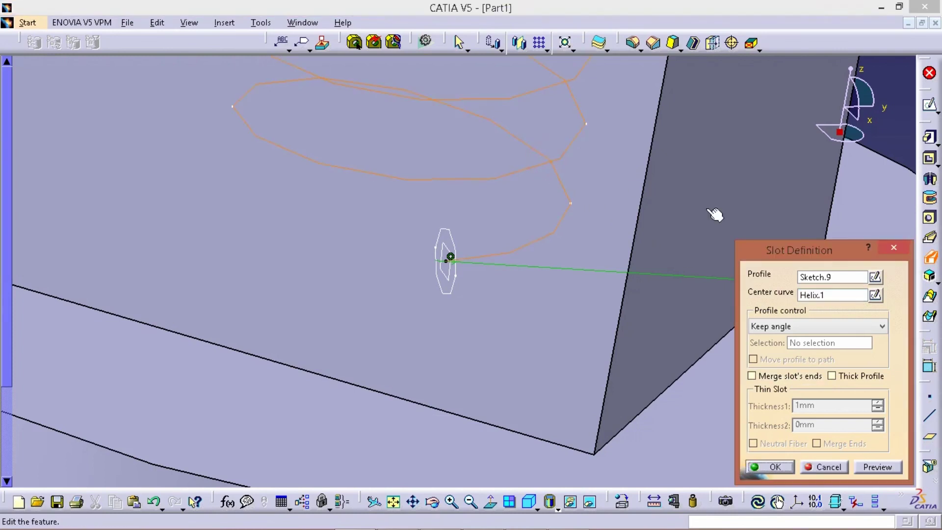
{"action": "left_click", "coordinate": [775, 466]}
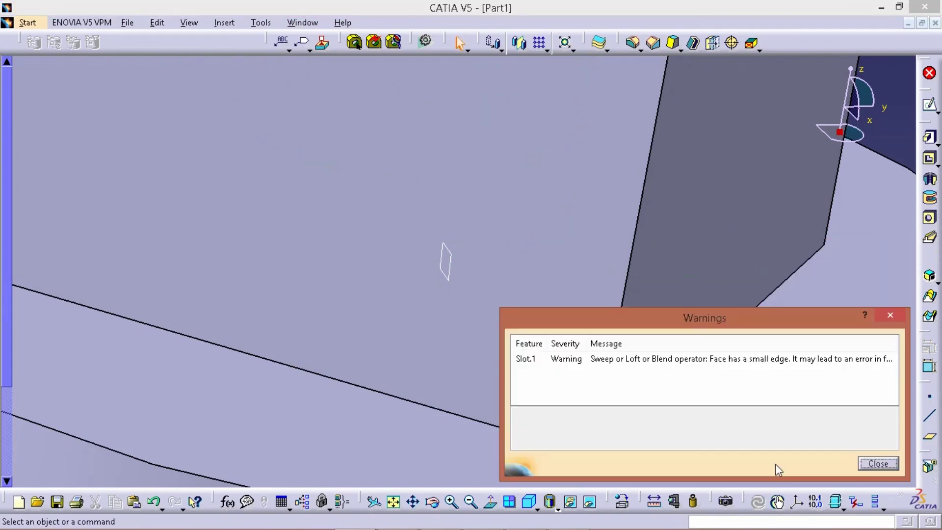
{"action": "left_click", "coordinate": [876, 461]}
- Show the whole part in isometric view and select the two construction planes at the square end and near the cylinder's base
{"action": "middle_click_drag", "start_coordinate": [743, 286], "coordinate": [521, 466]}
{"action": "left_click", "coordinate": [528, 505]}
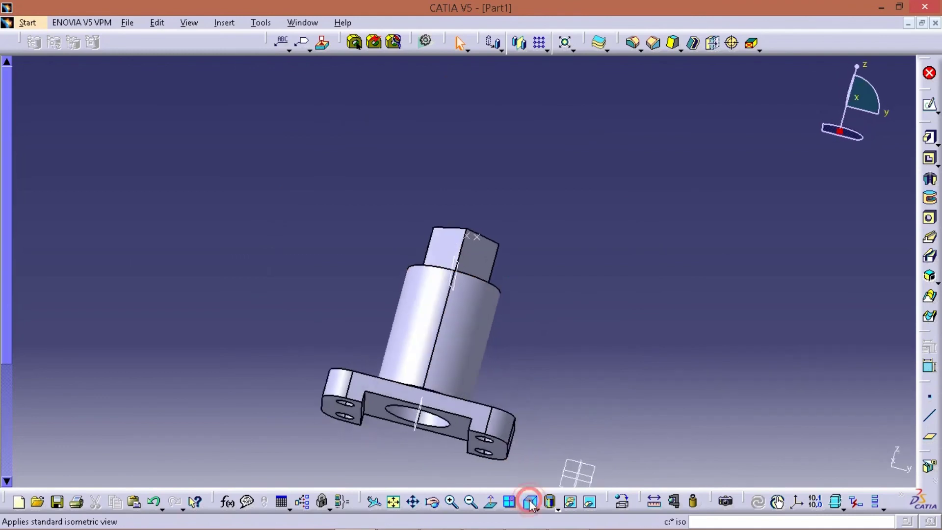
{"action": "left_click", "coordinate": [479, 270]}
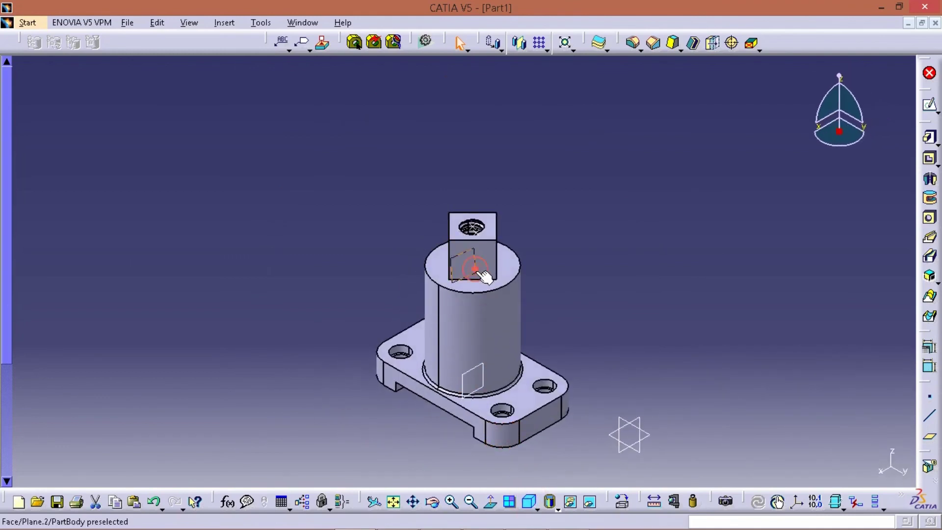
{"action": "left_click", "coordinate": [480, 366]}
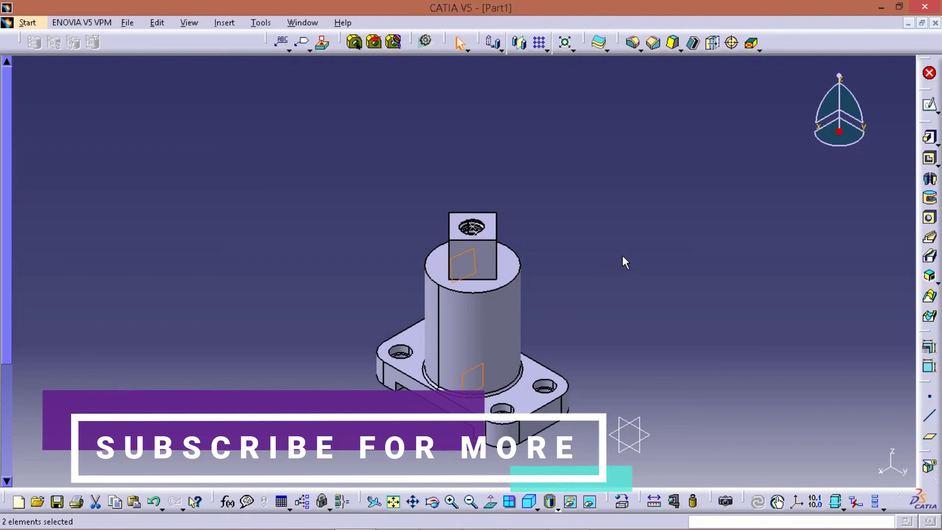